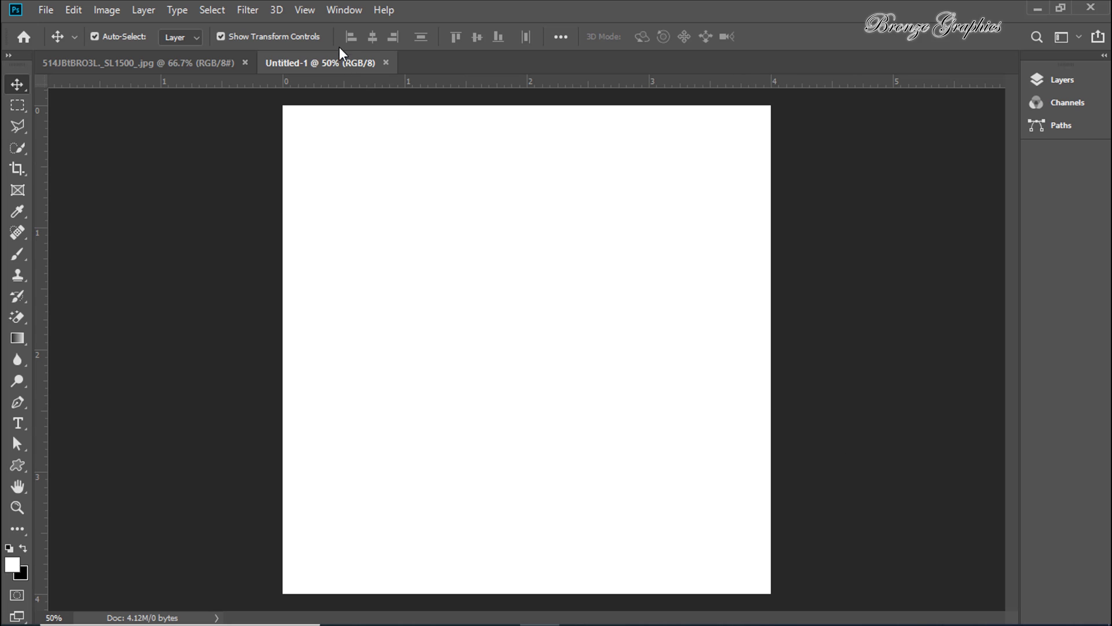
Keep the Layers panel expanded in the right dock, listing only the Background layer
click(1065, 79)
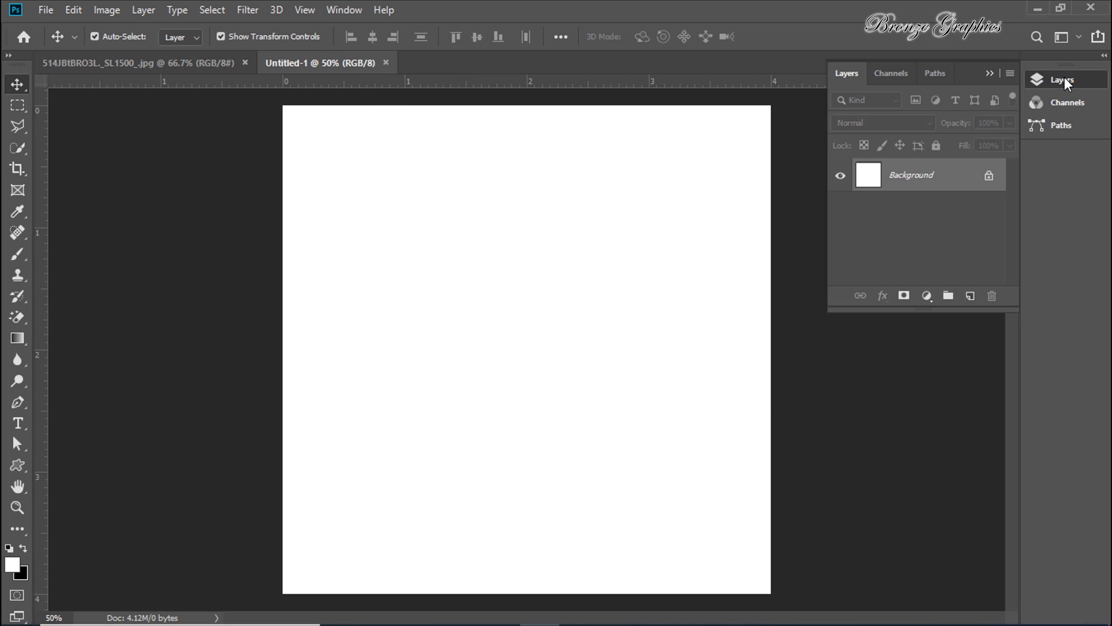
click(1065, 79)
click(353, 11)
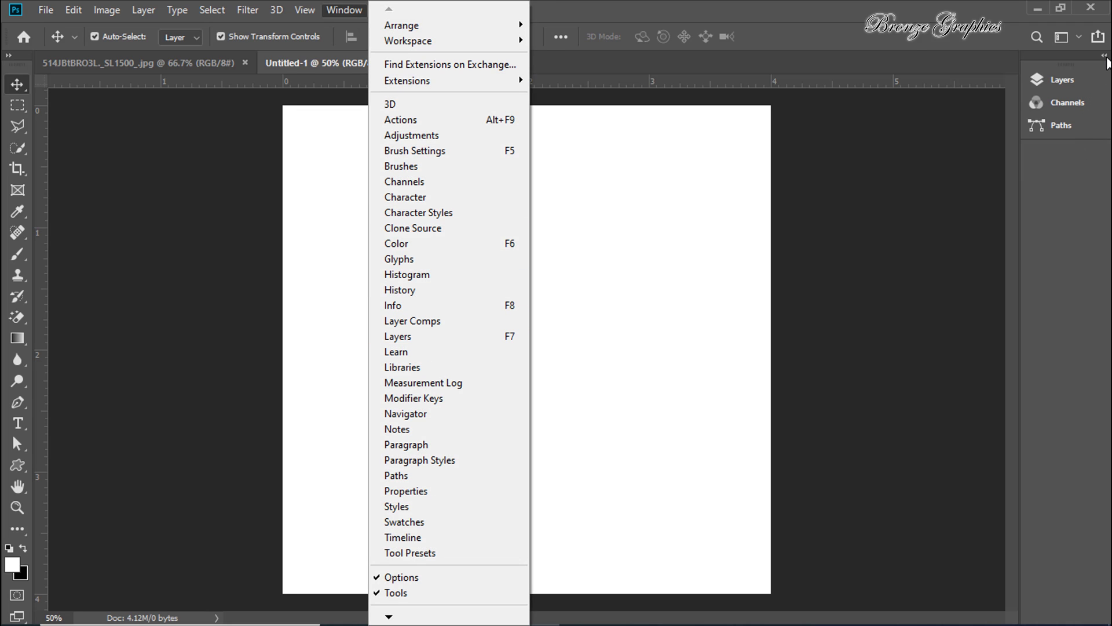
click(1106, 56)
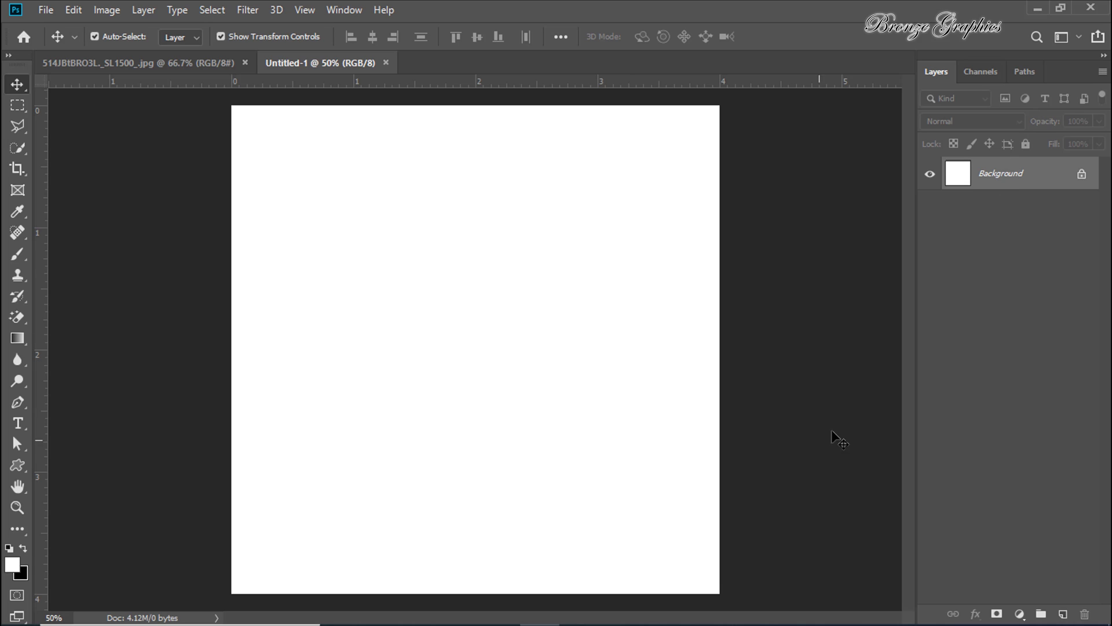
Add a new empty Layer 1 and select the Gradient tool
click(1063, 616)
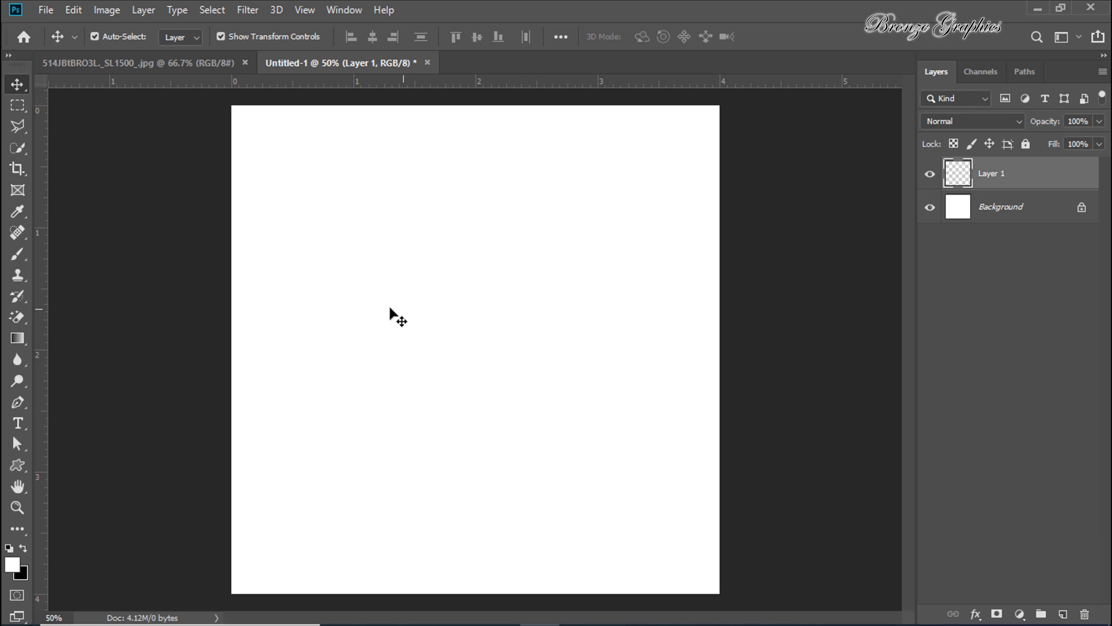
click(19, 342)
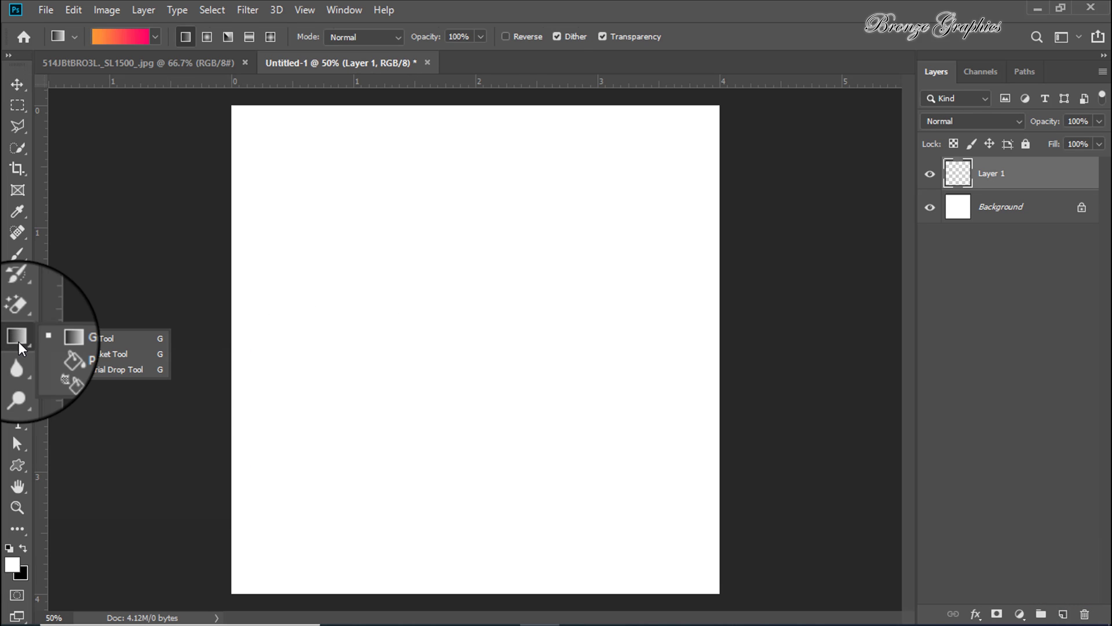
click(75, 337)
Define a gradient from orange ff9933 to pink ff0066 in the Gradient Editor
click(116, 33)
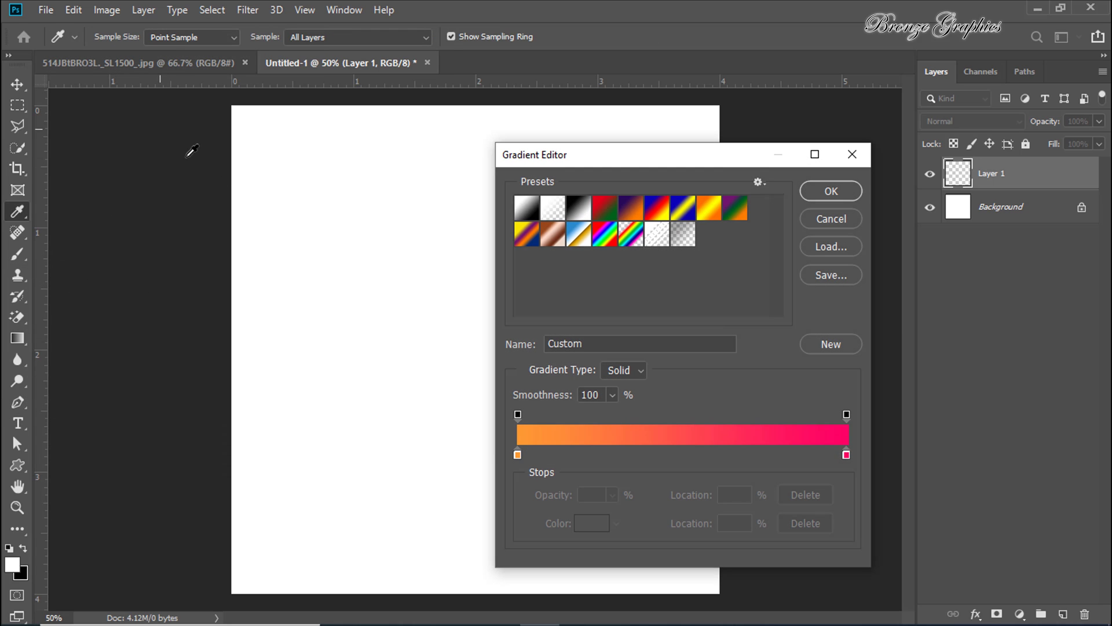
double_click(518, 454)
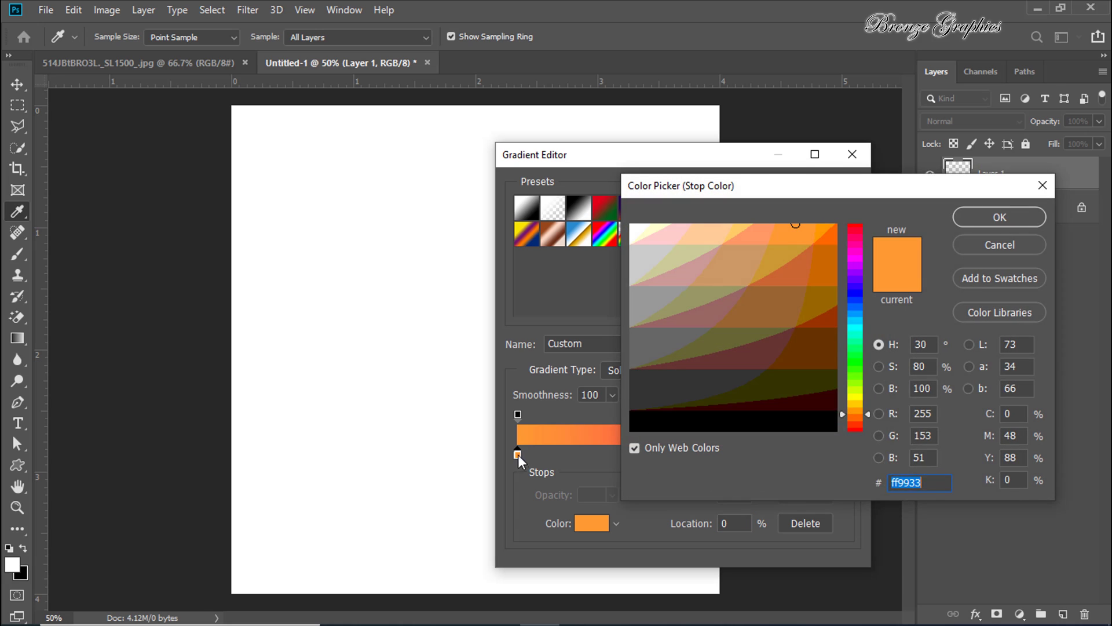
click(925, 483)
click(1000, 217)
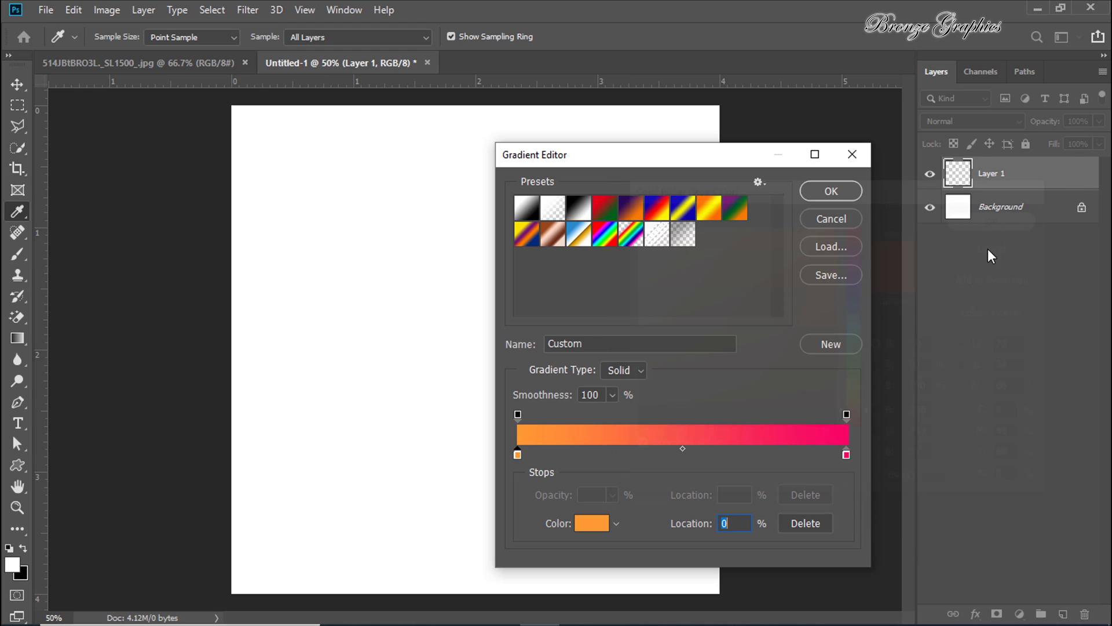
double_click(846, 455)
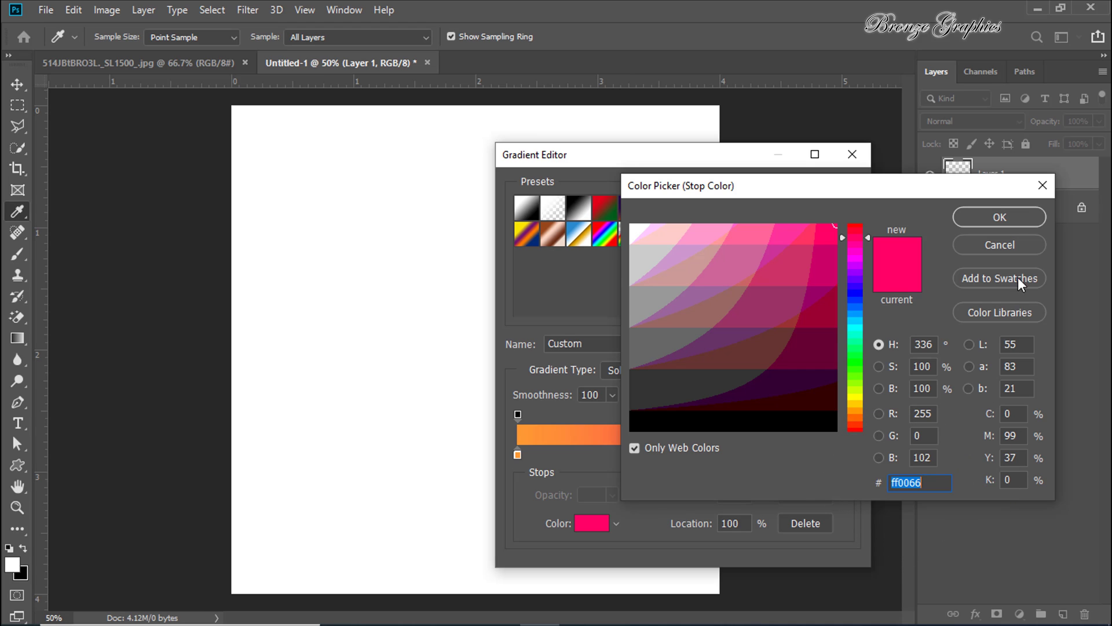
click(1000, 217)
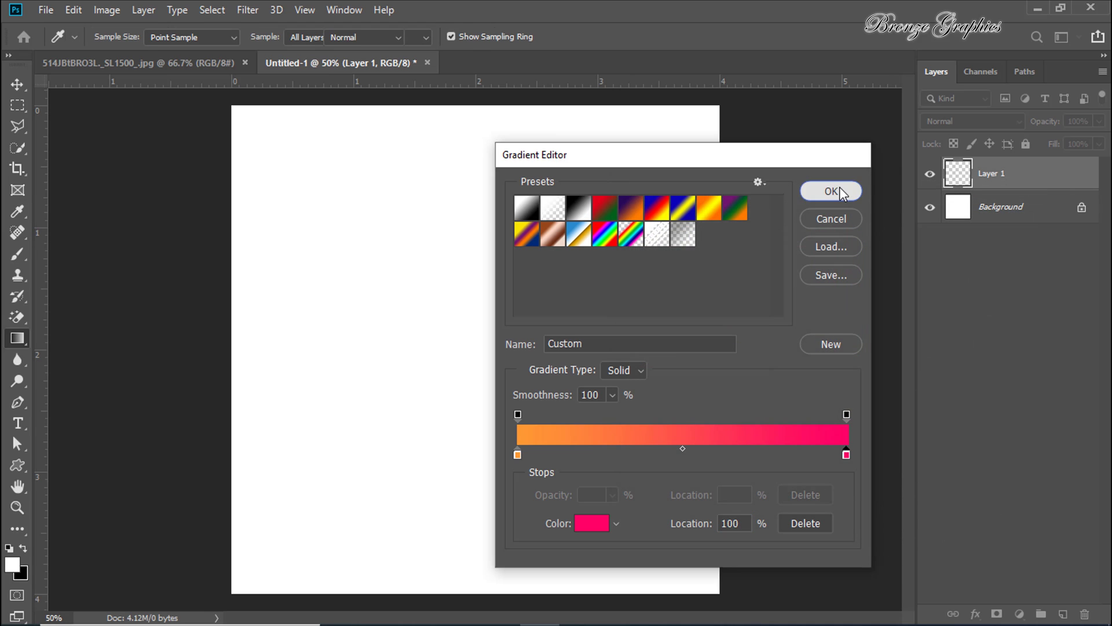
click(840, 187)
Fill Layer 1 with a top-left to bottom-right gradient, then show the controller photo
drag(214, 97, 739, 603)
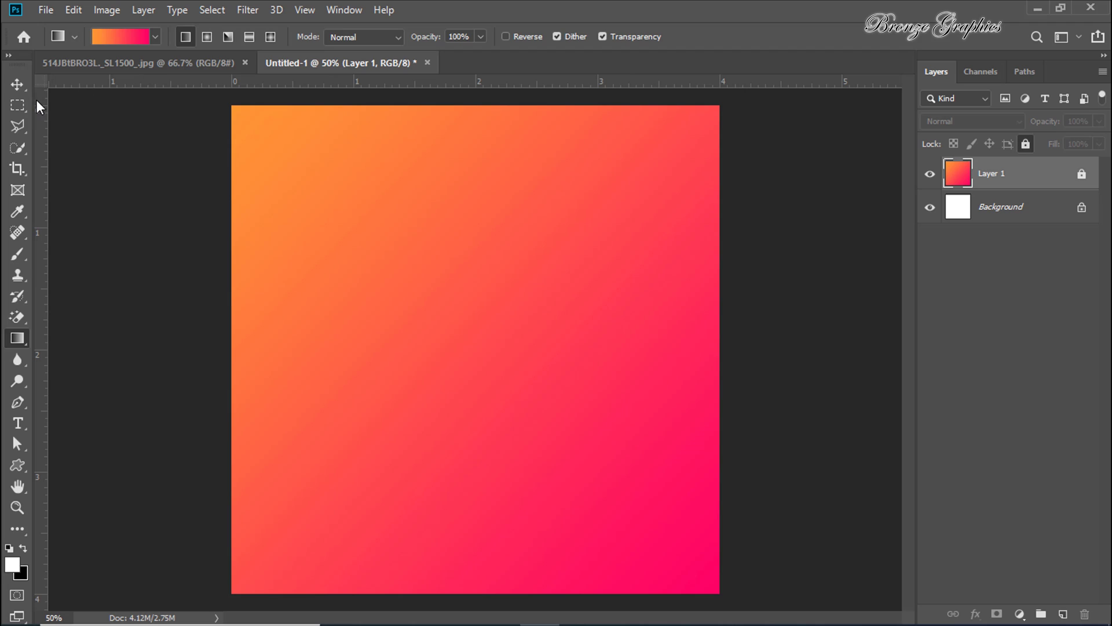
click(17, 84)
click(115, 68)
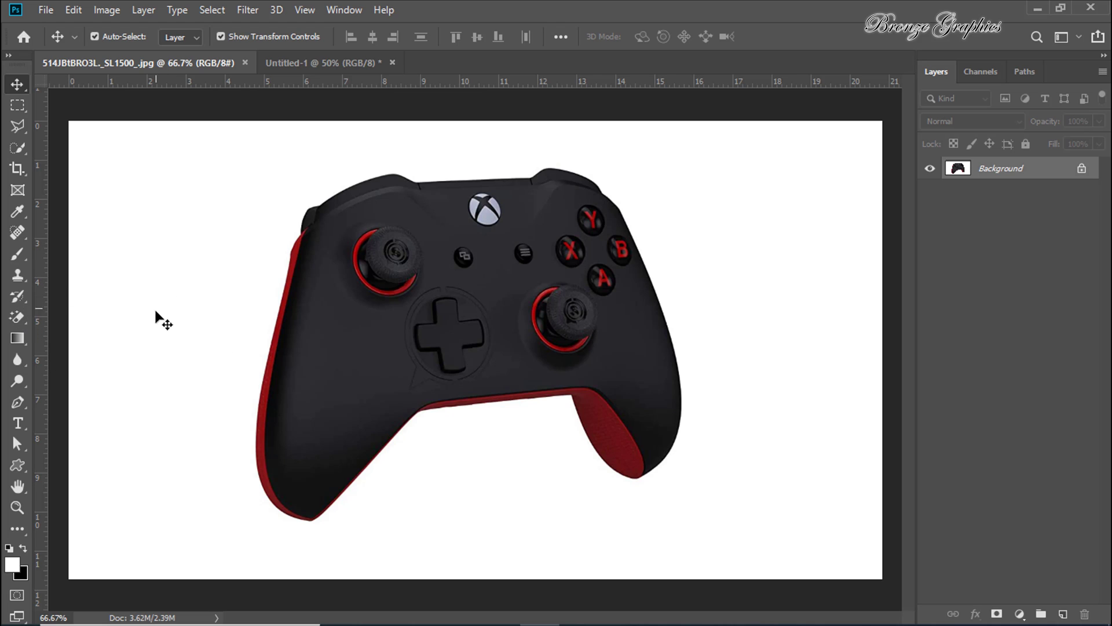
Magic-erase the photo's white background, copy the cut-out controller, and return to Untitled-1
click(22, 315)
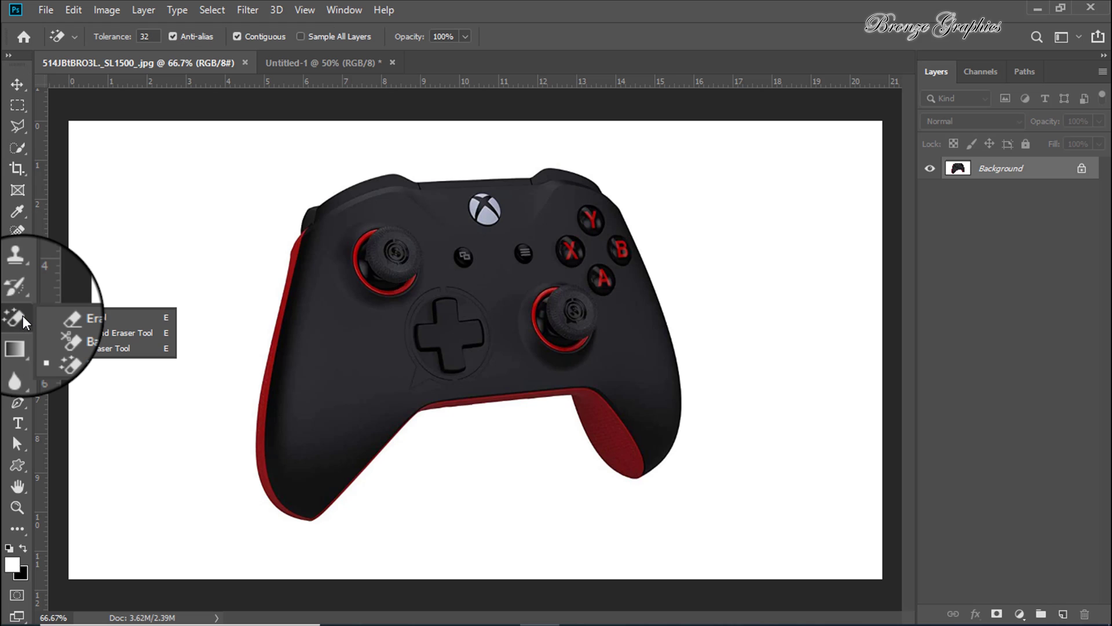
click(92, 348)
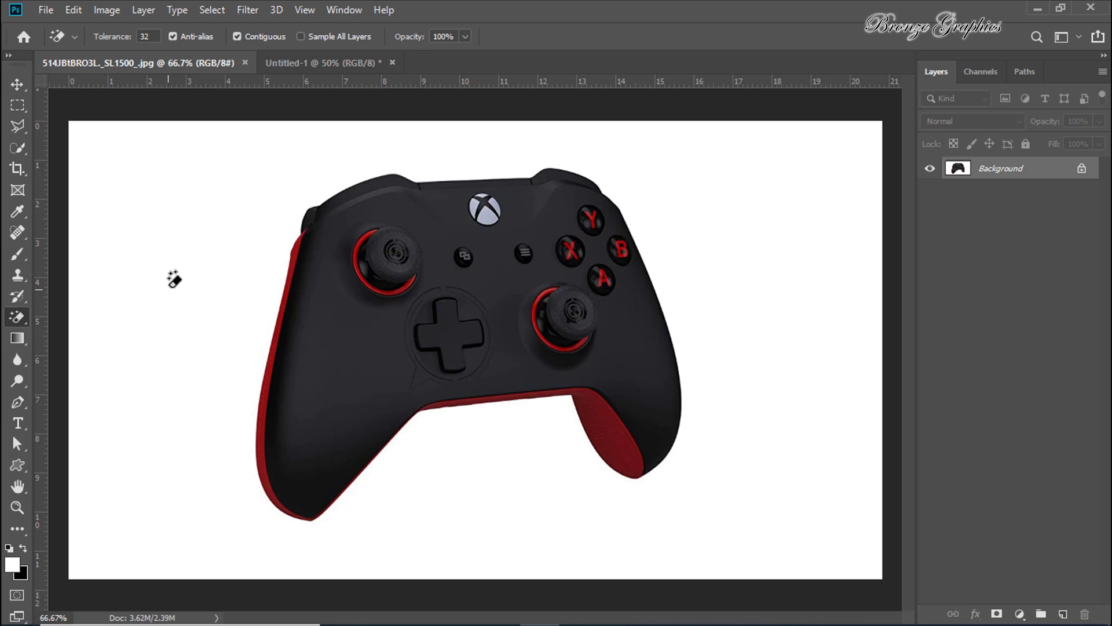
click(174, 268)
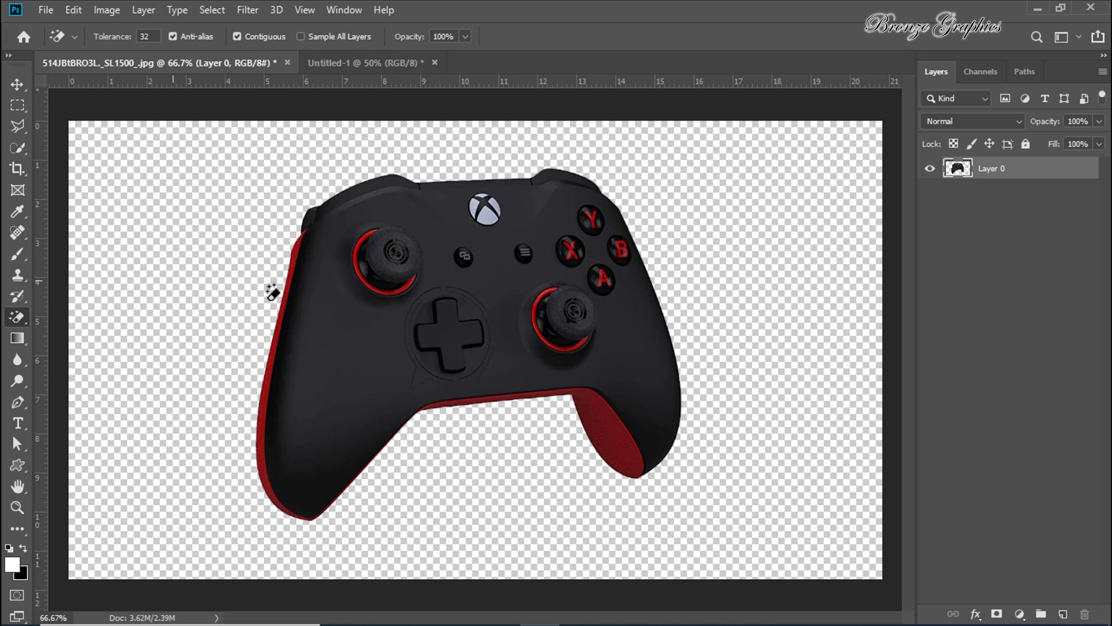
click(20, 91)
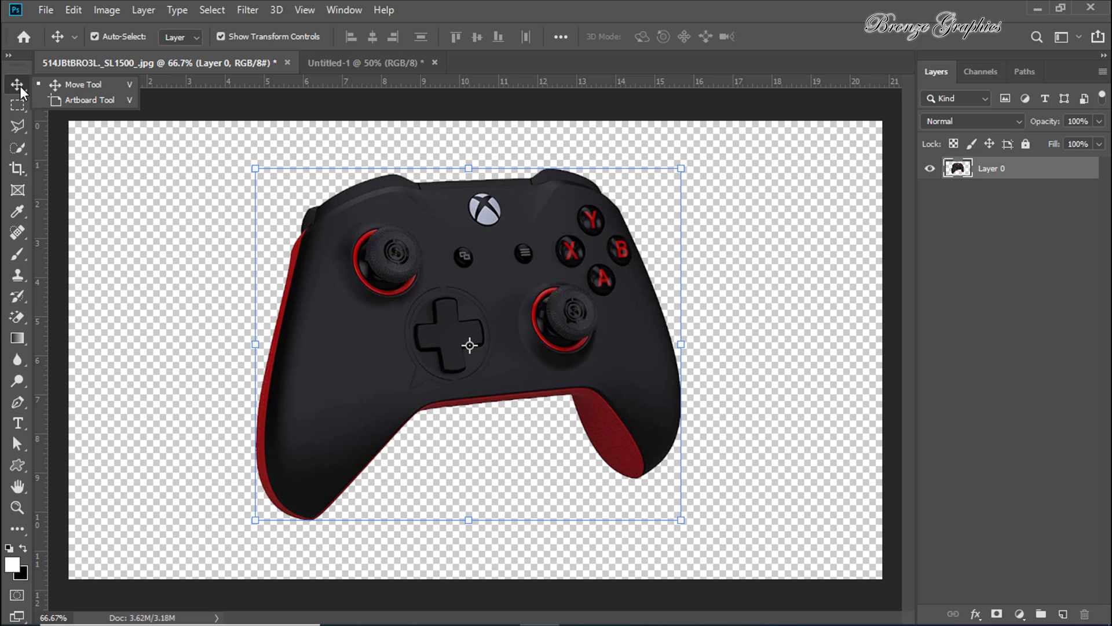
key(ctrl+c)
click(345, 292)
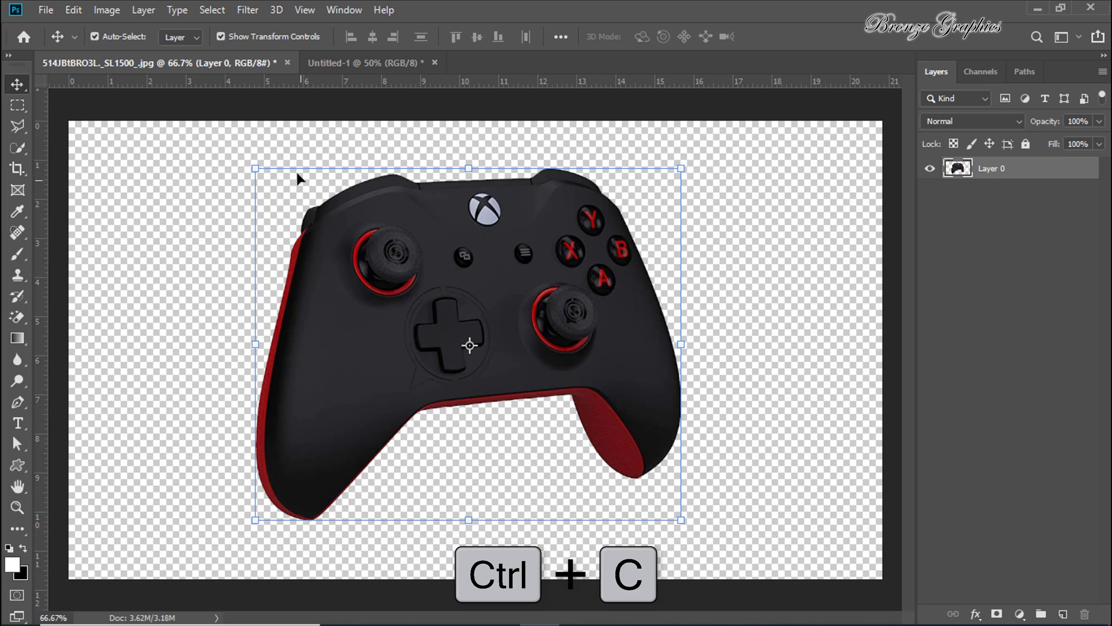
click(382, 64)
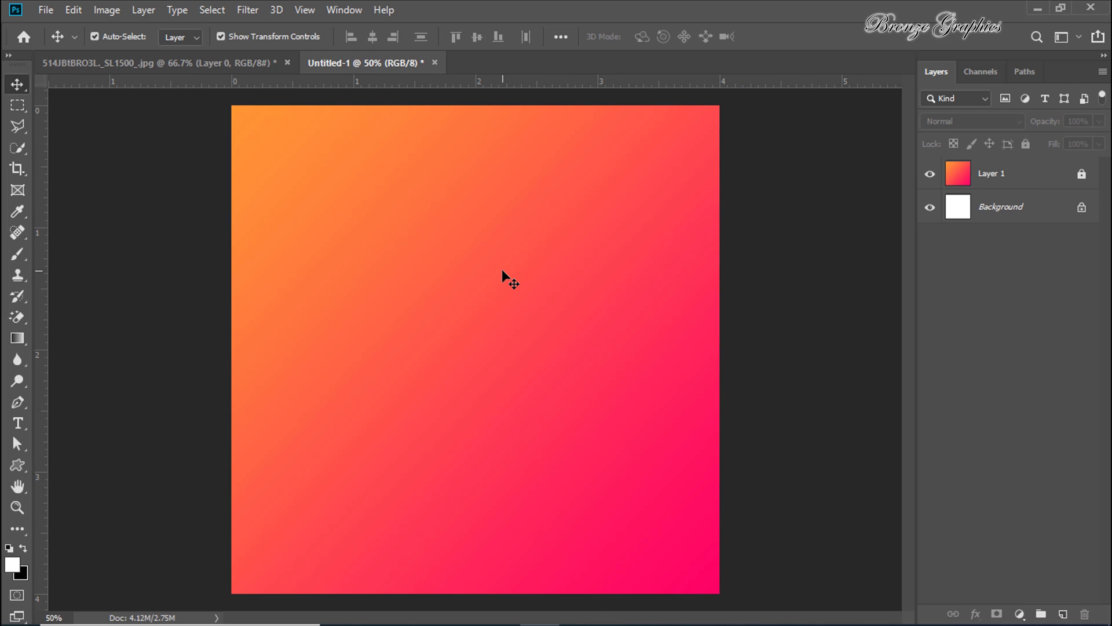
Paste the controller as Layer 2, scale it to 88.7%, and place it left of centre
key(ctrl+v)
drag(493, 337, 441, 335)
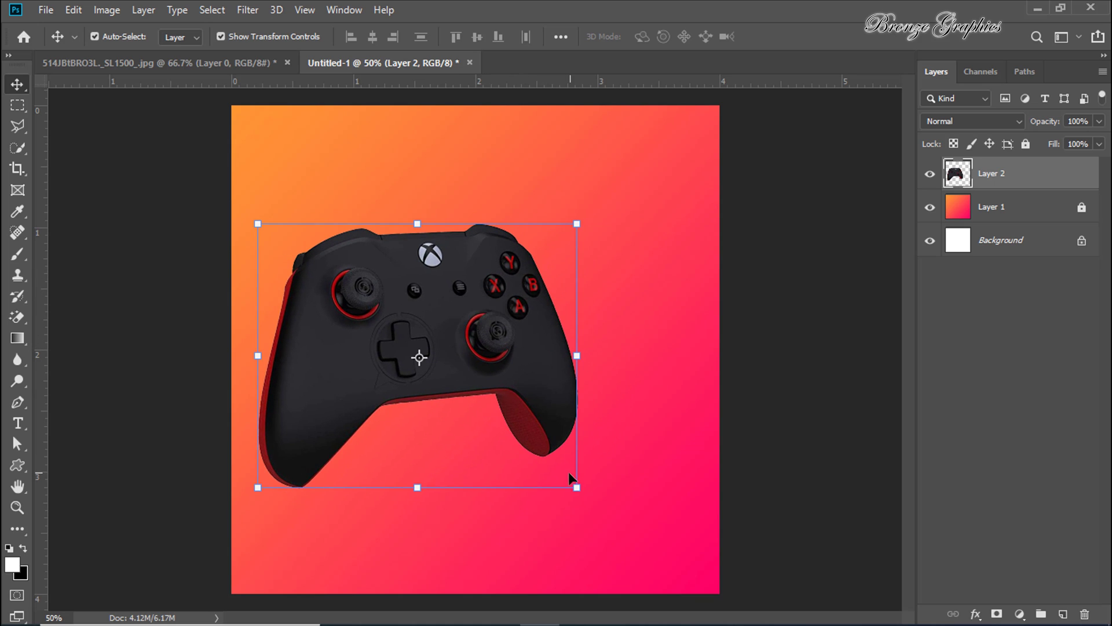
drag(575, 489, 541, 457)
drag(503, 393, 499, 389)
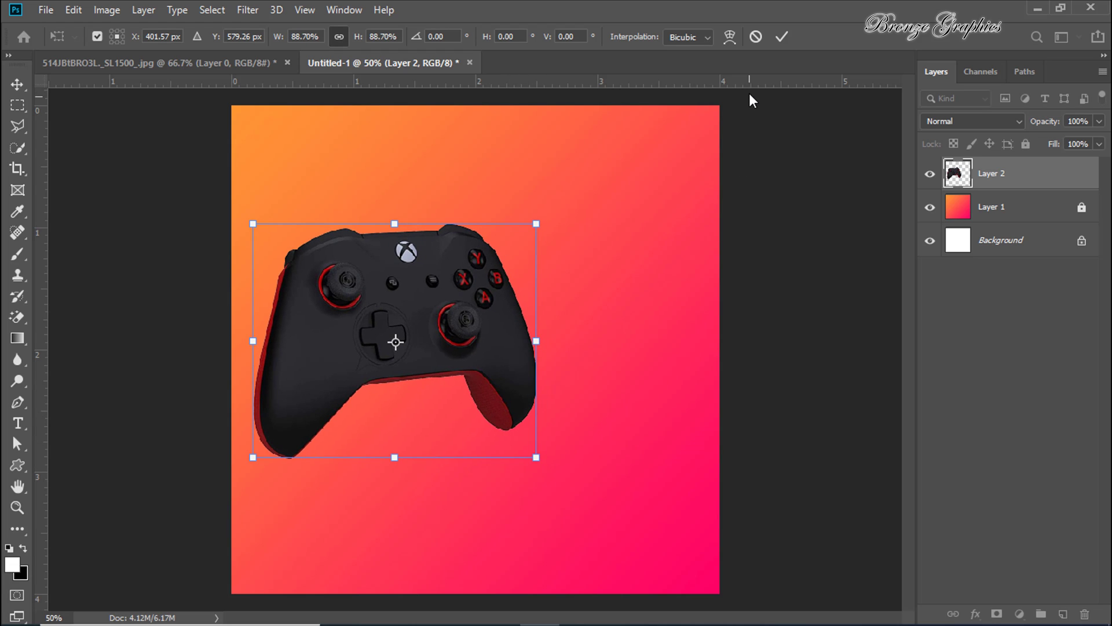
click(782, 36)
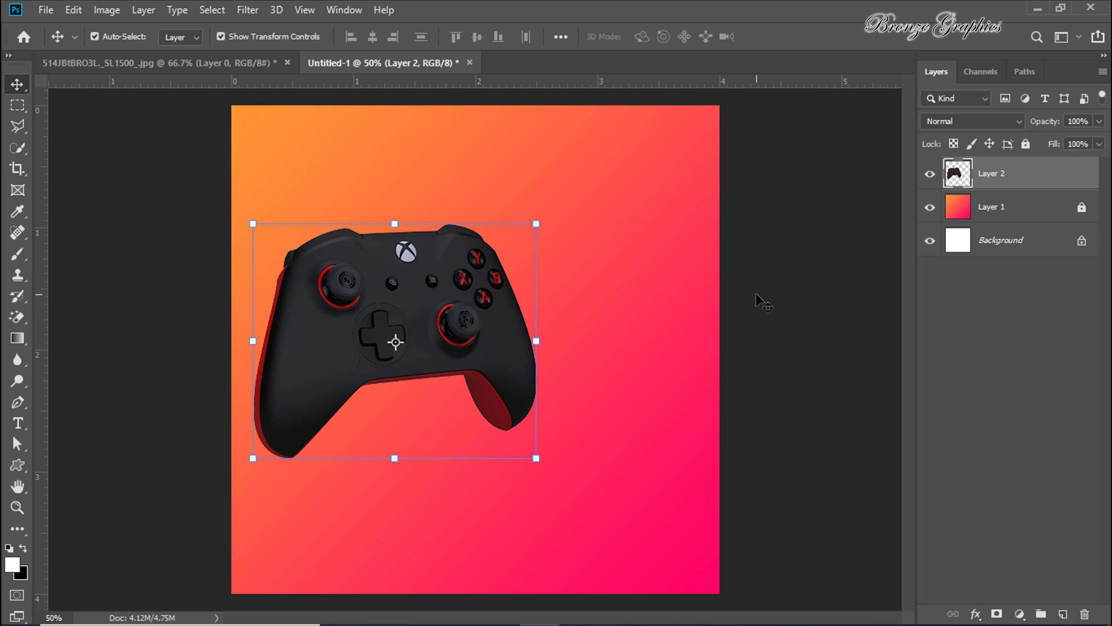
click(16, 464)
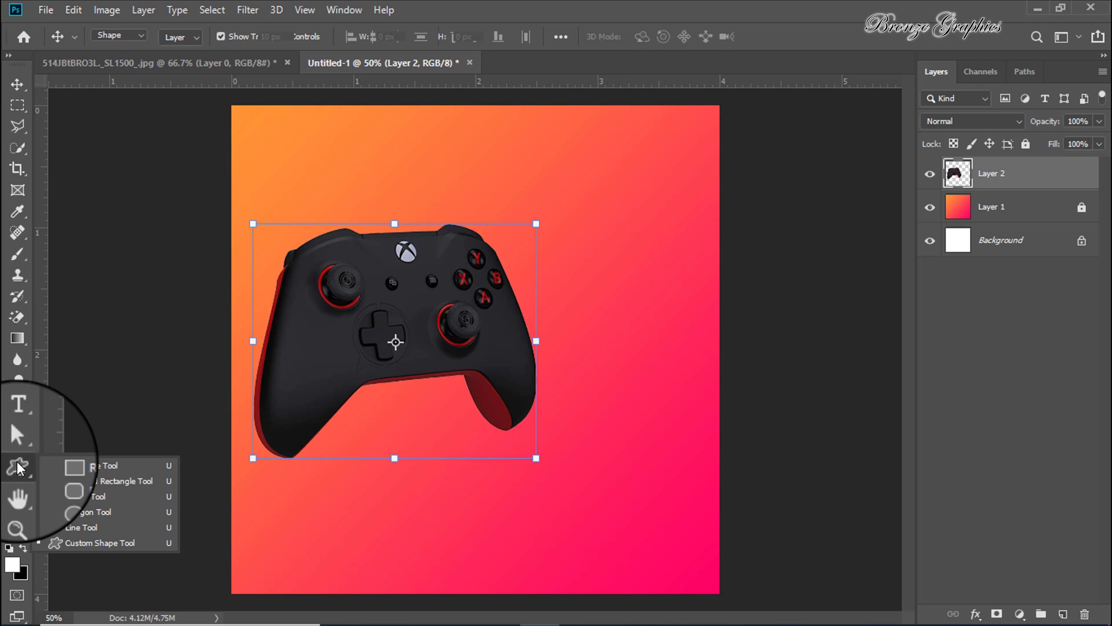
Draw a tall white-filled rectangle with no outline at the poster's top right
click(111, 467)
drag(666, 100, 699, 201)
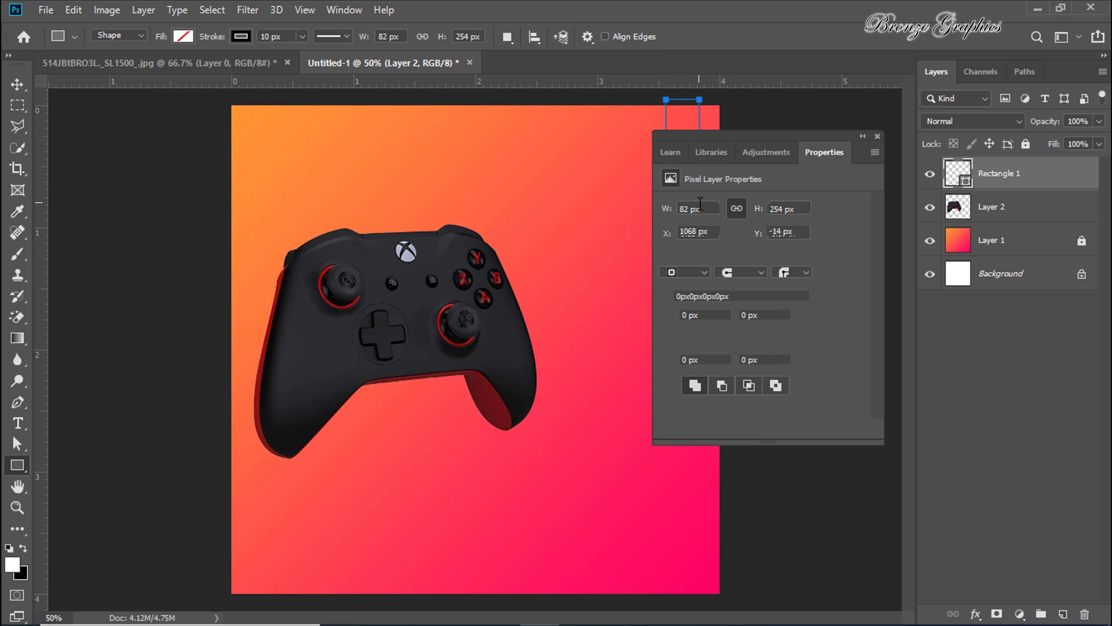
click(697, 256)
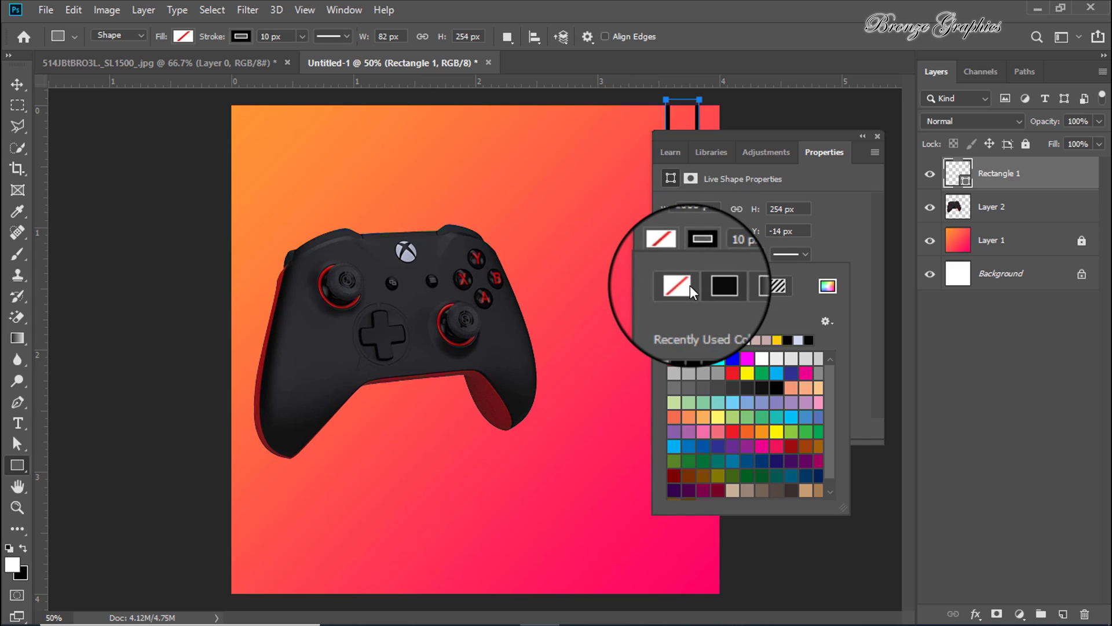
click(683, 283)
click(672, 254)
click(672, 253)
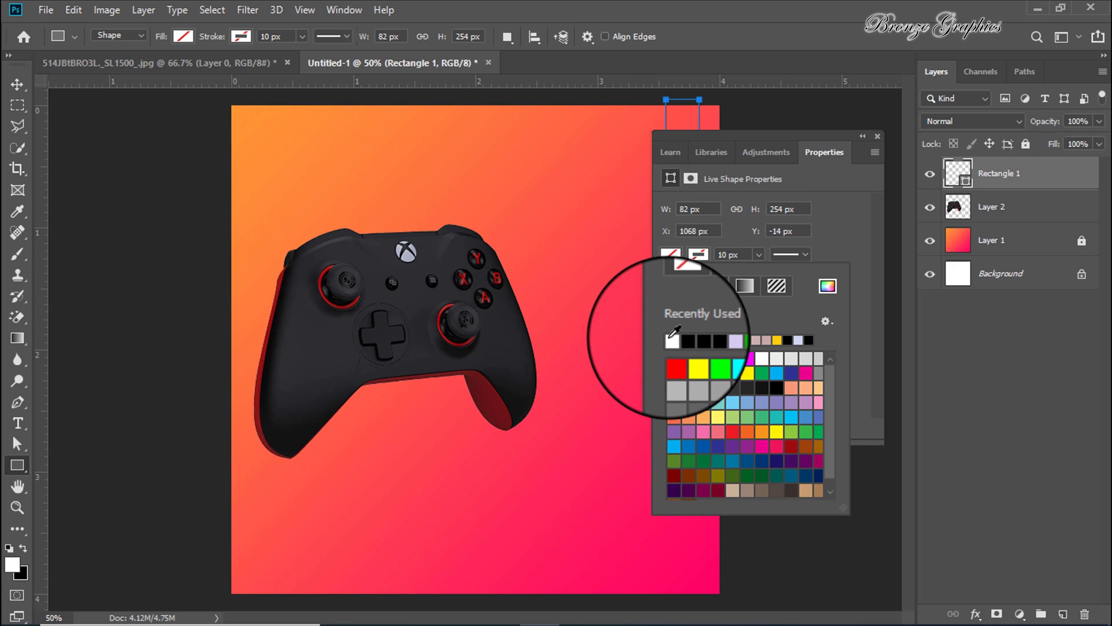
click(671, 341)
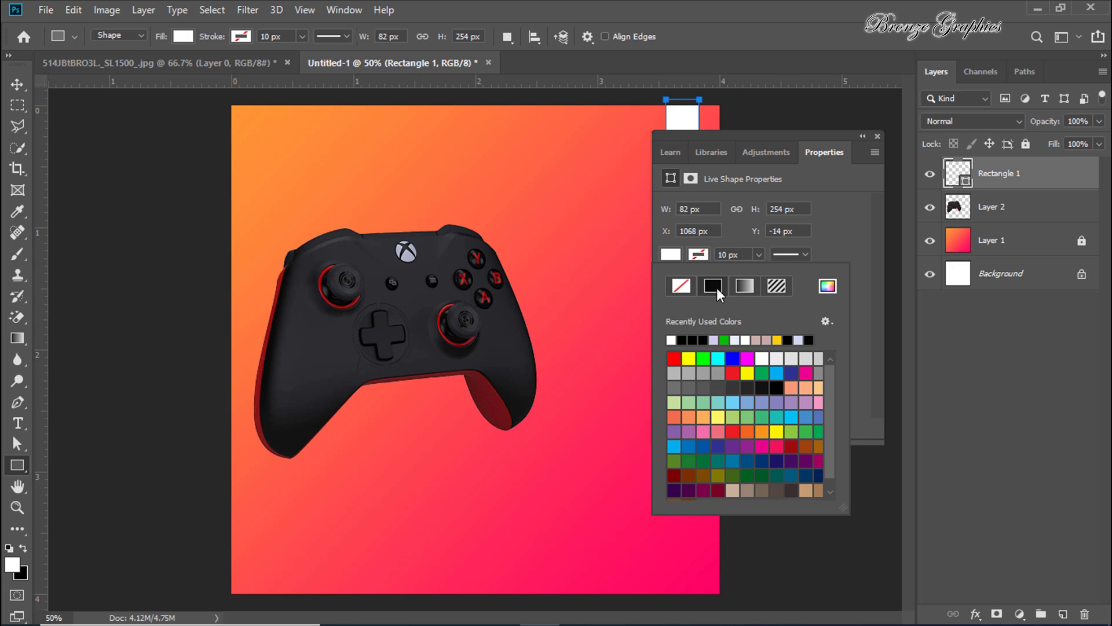
click(849, 231)
click(877, 137)
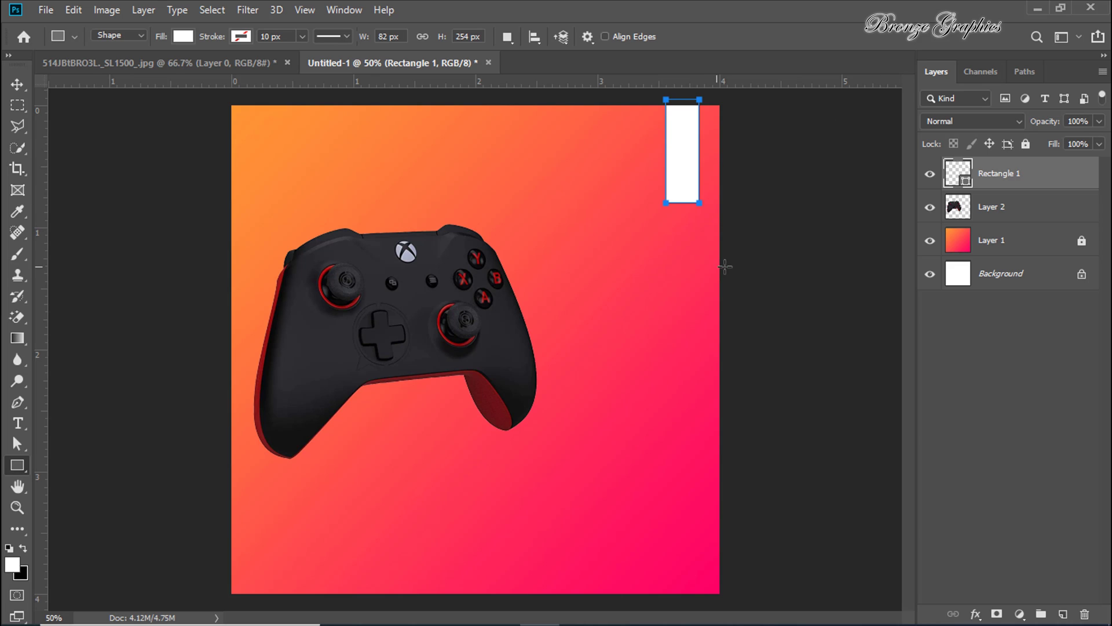
Free-transform the white rectangle slightly wider and shorter from the bottom
click(17, 85)
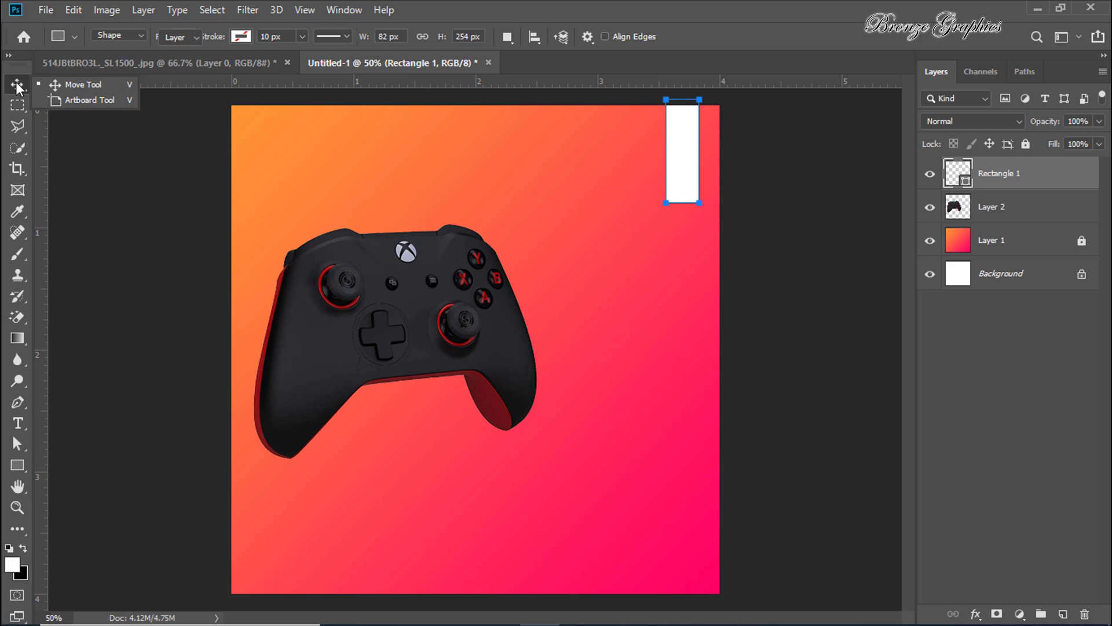
key(ctrl+t)
drag(666, 151, 664, 152)
drag(681, 204, 674, 173)
click(781, 37)
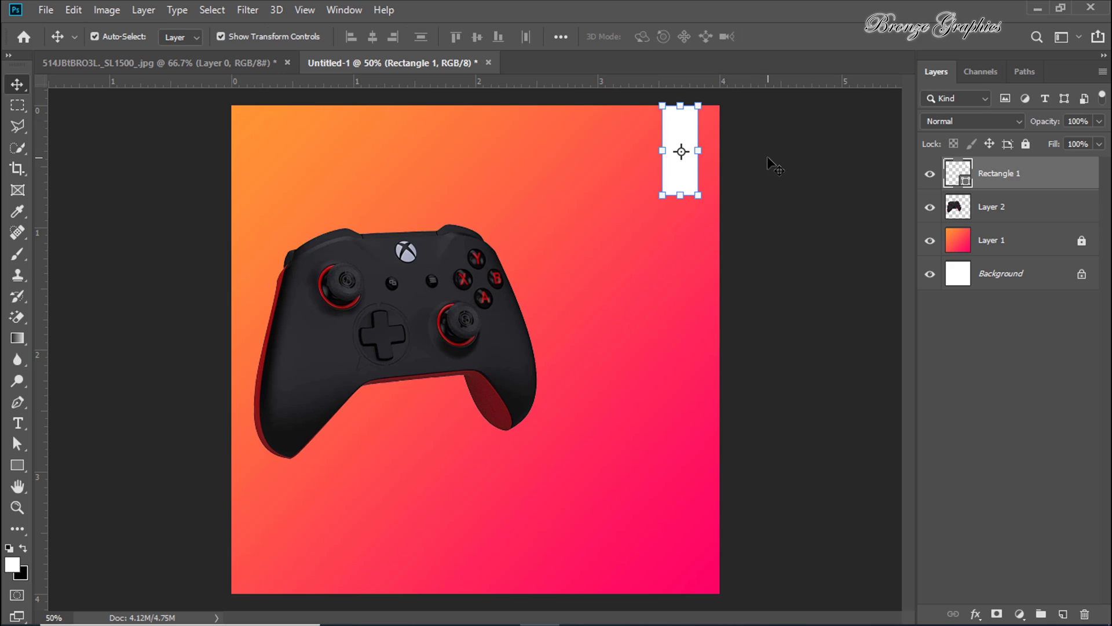
drag(17, 423, 91, 424)
Type a text layer reading 'SCUF' over 'Prestige Wireless Controller' near the poster top
click(509, 142)
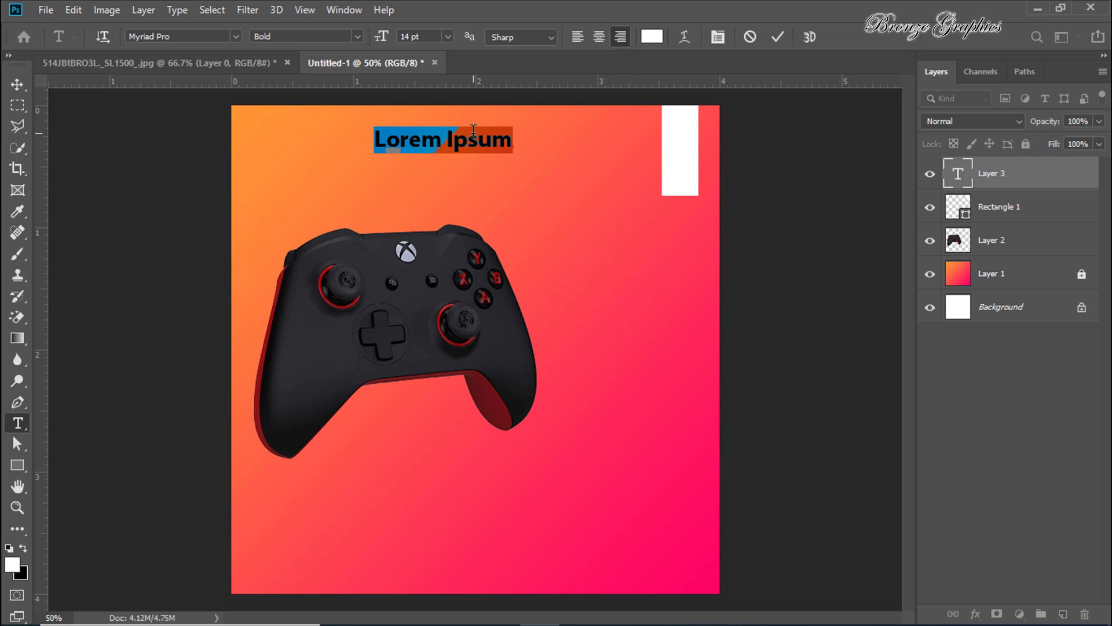
text(SCUF )
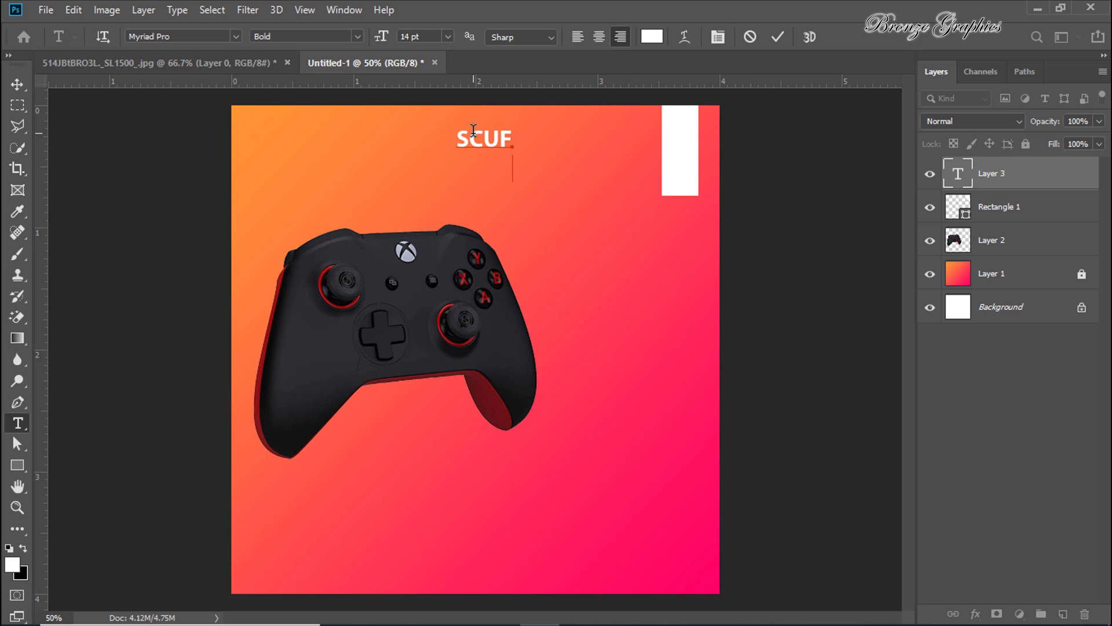
text(W)
key(BackSpace)
text(Prest)
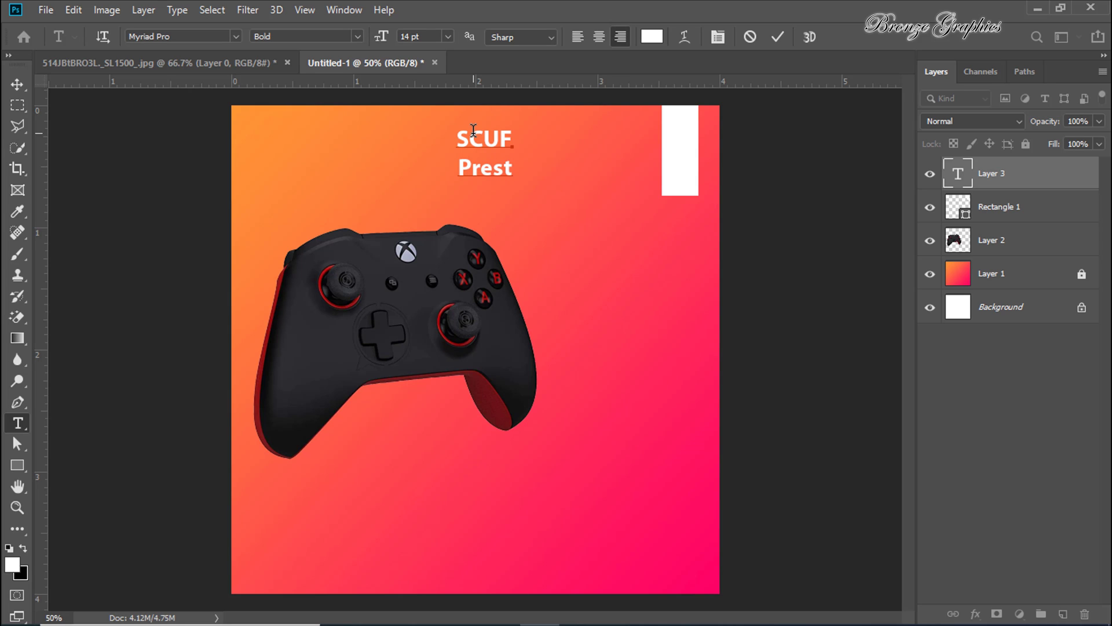
text(ige W)
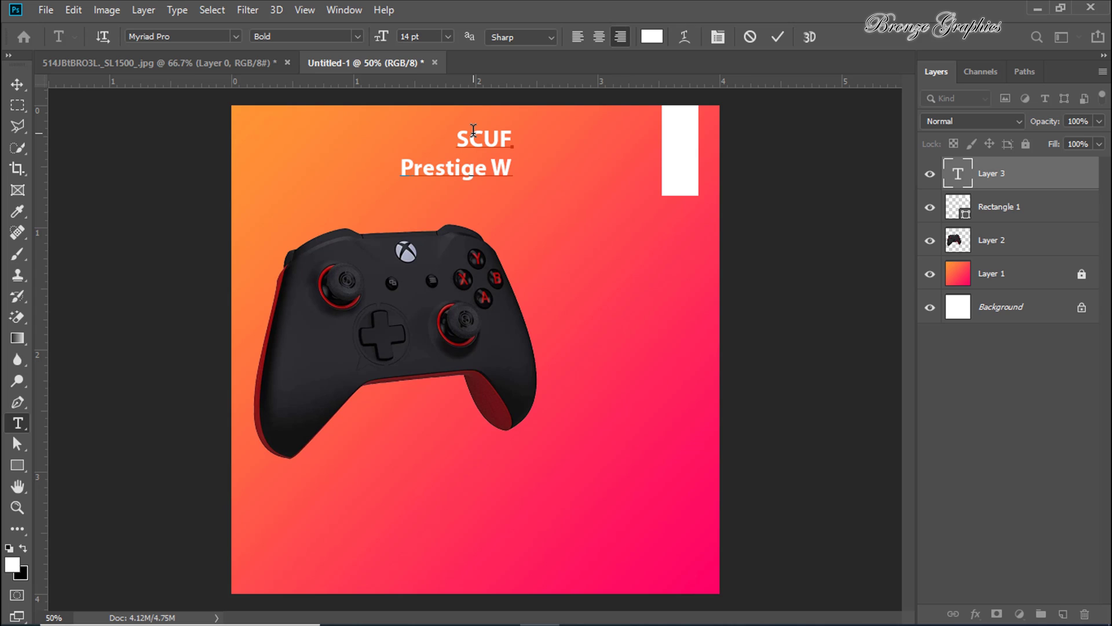
text(irele)
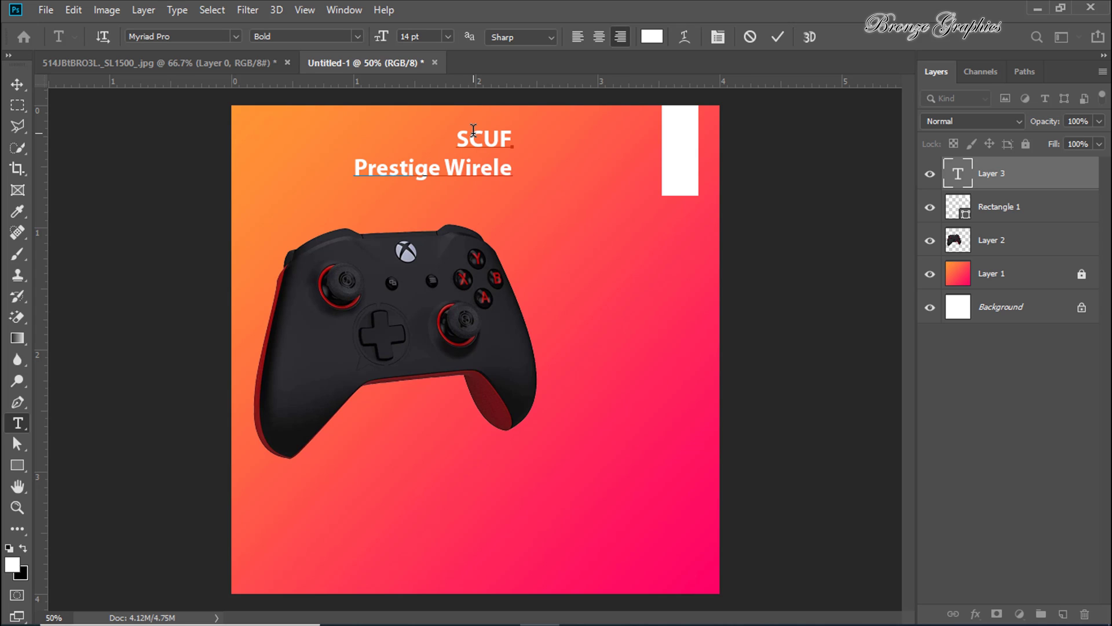
text(ss Con)
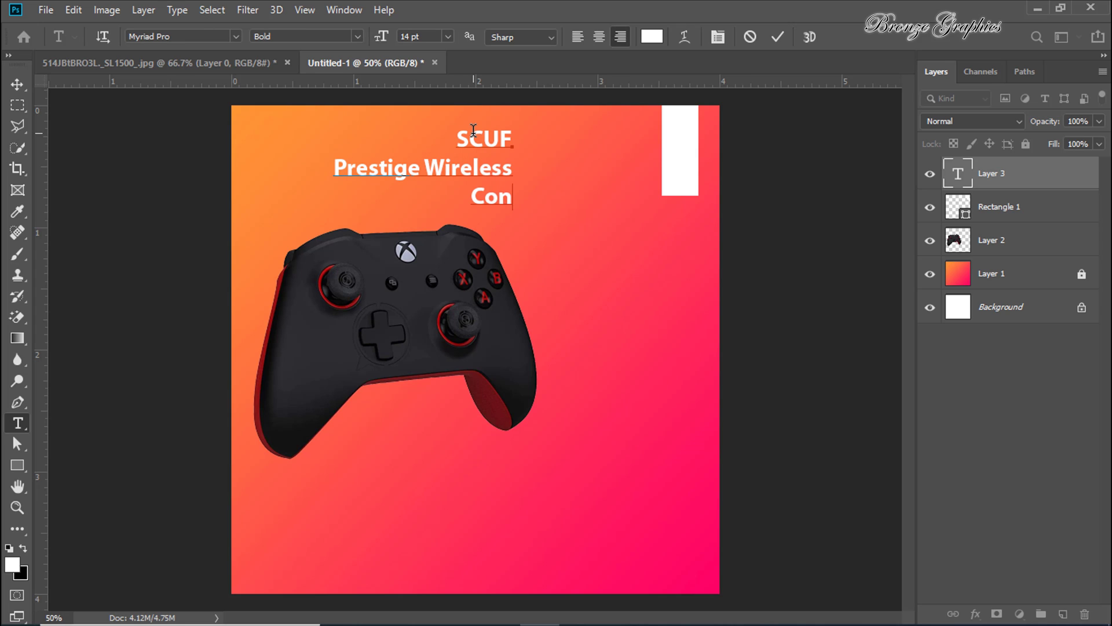
text(troll)
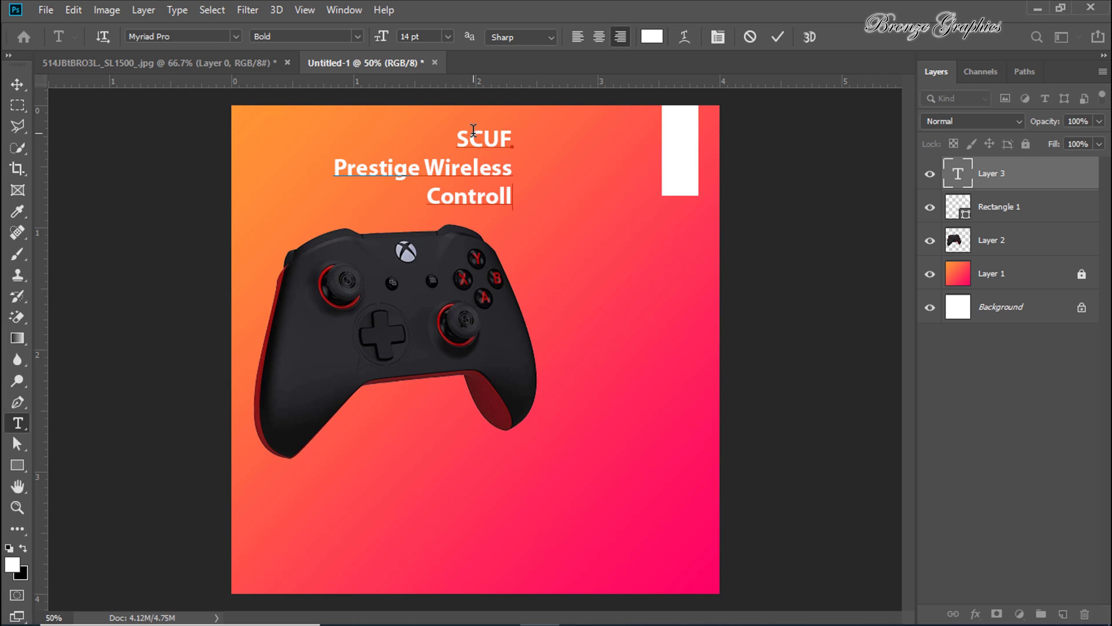
text(er)
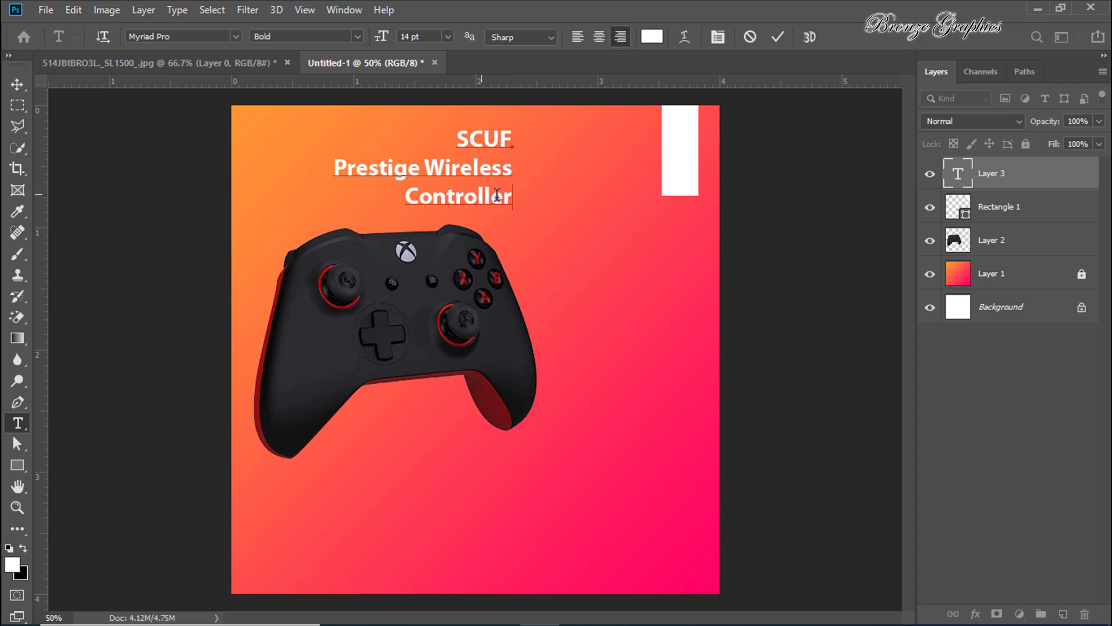
Size the 'Prestige Wireless Controller' lines to 10 pt and 'SCUF' to 34 pt
drag(509, 201, 338, 172)
click(447, 36)
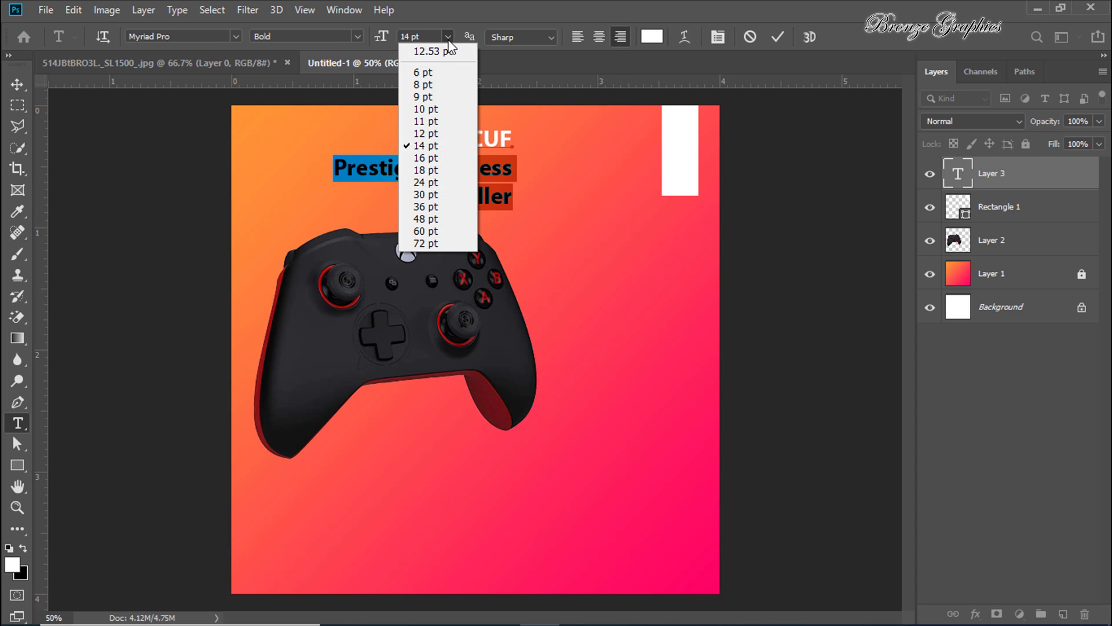
click(433, 107)
drag(456, 138, 518, 134)
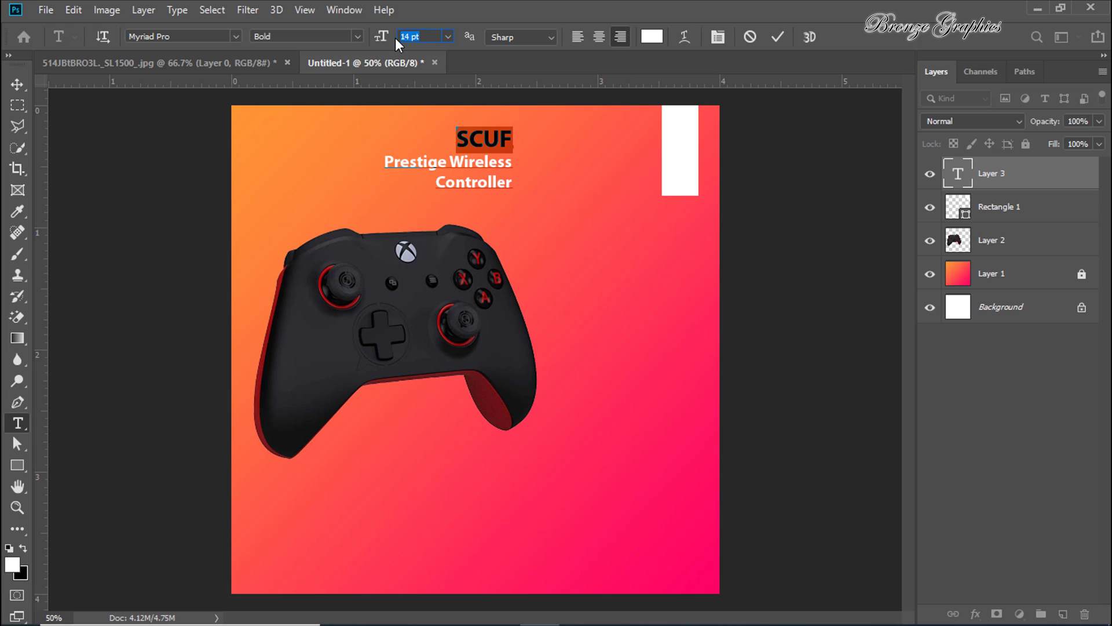
text(34)
key(Return)
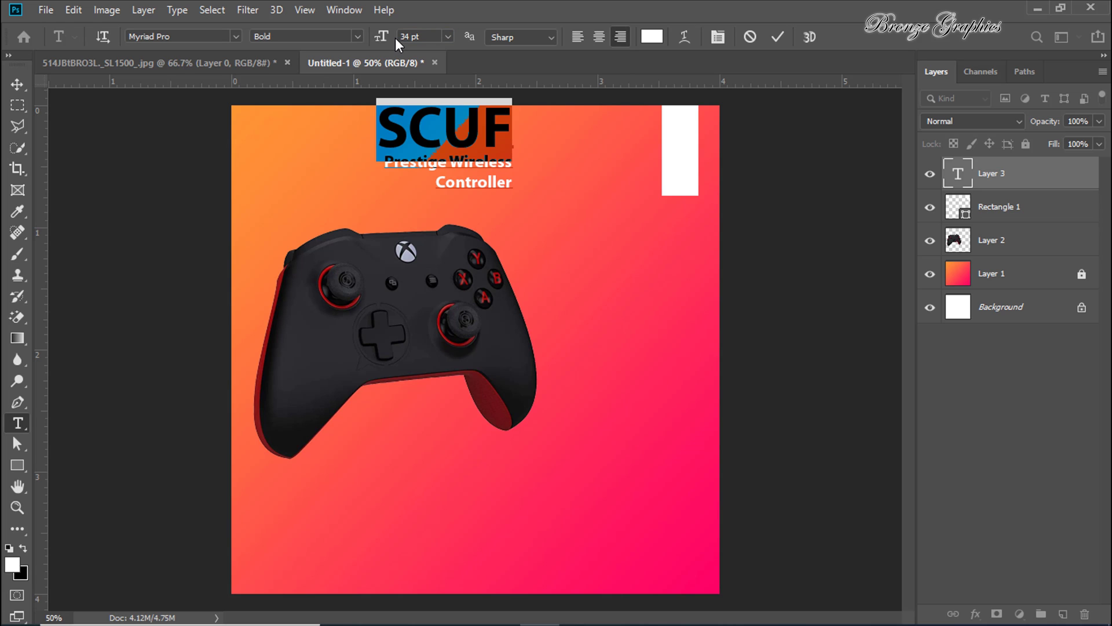
click(18, 85)
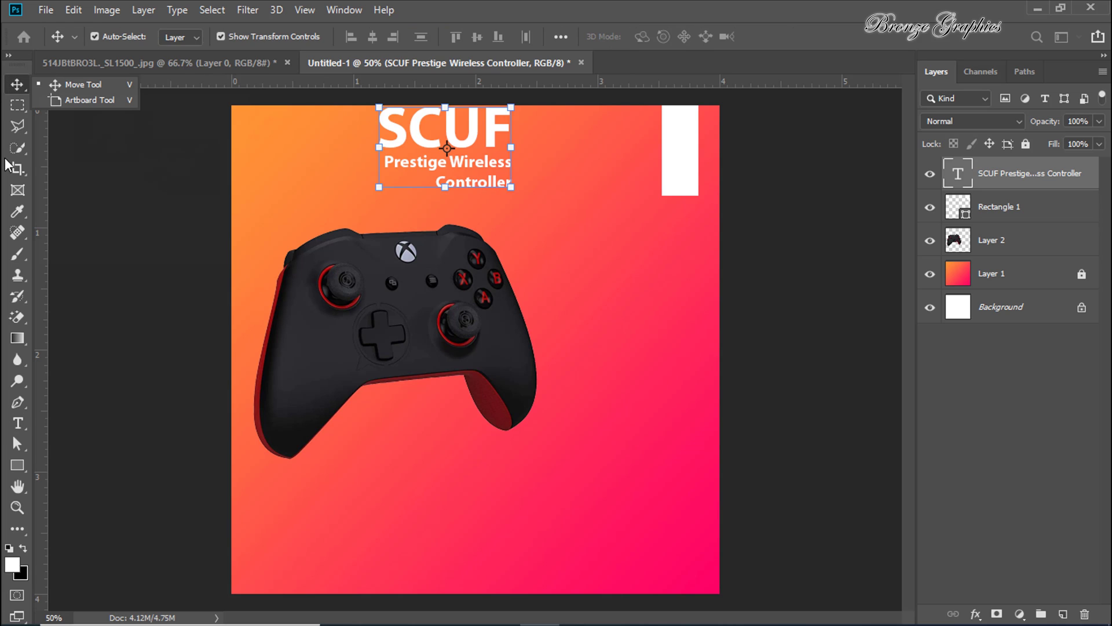
Drag the SCUF title block right, tucked beside the top-right white rectangle
drag(473, 154, 609, 152)
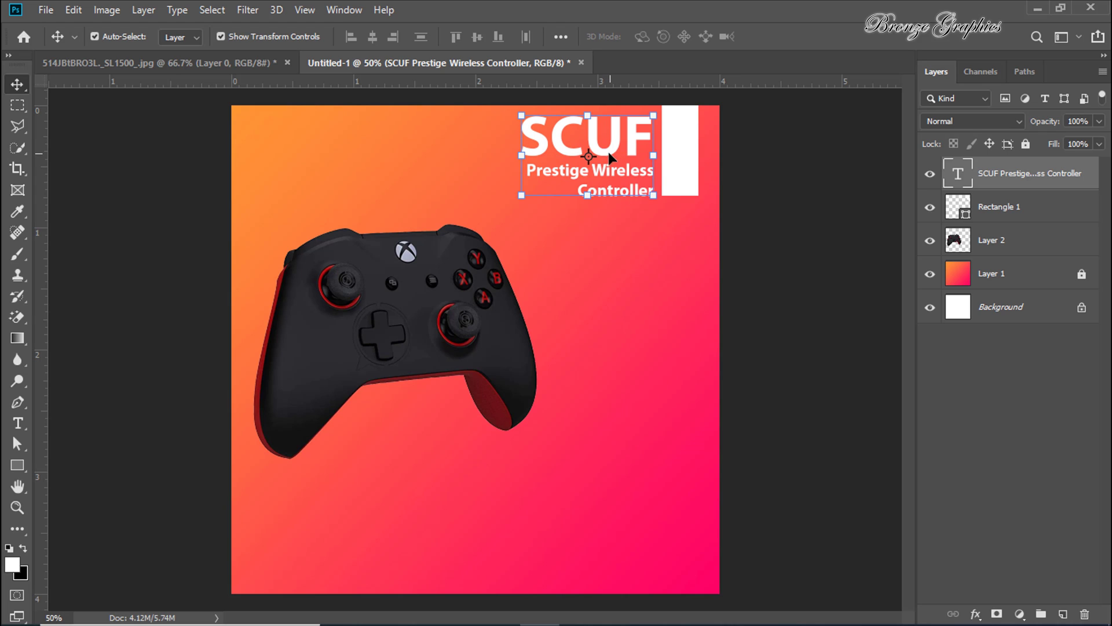
click(617, 325)
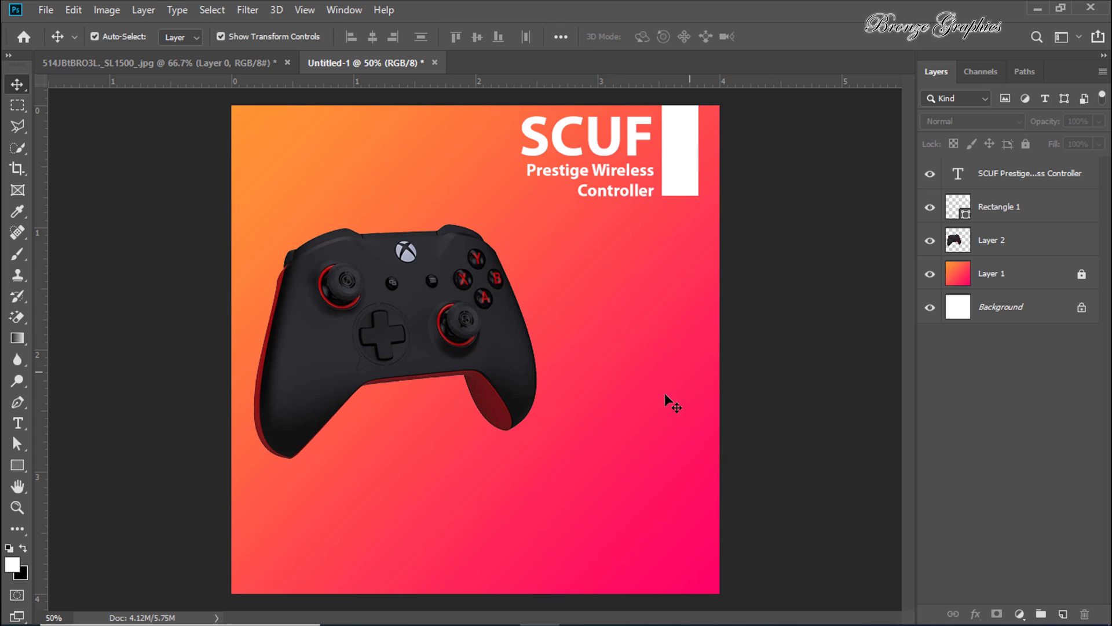
drag(17, 425, 74, 419)
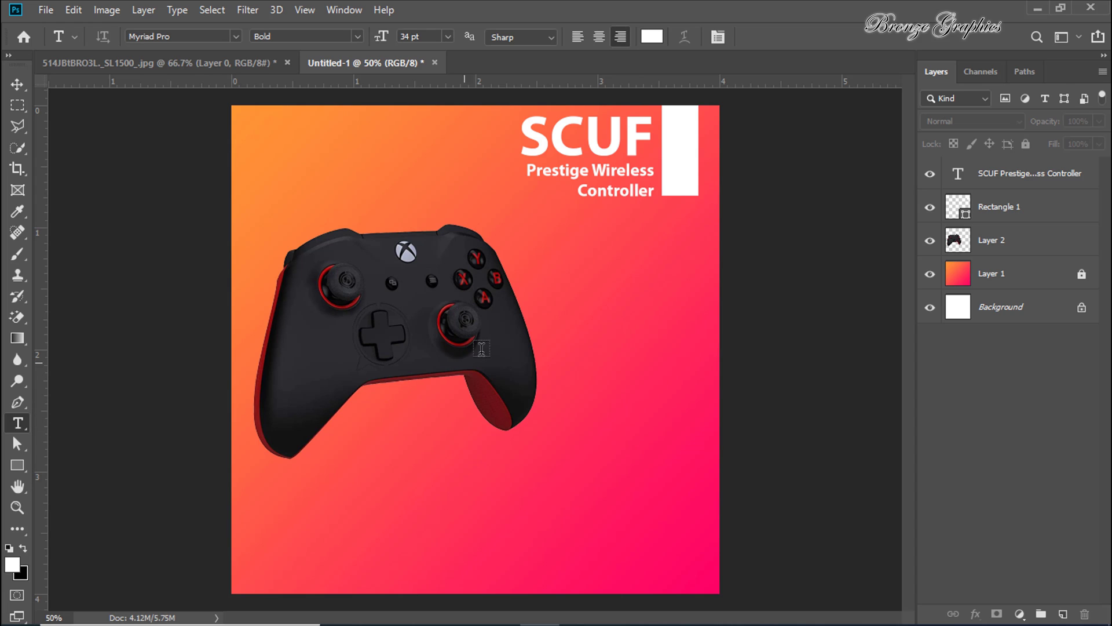
Add an 8 pt 'Lorem Ipsum' text layer near the controller's face buttons and zoom in
click(561, 283)
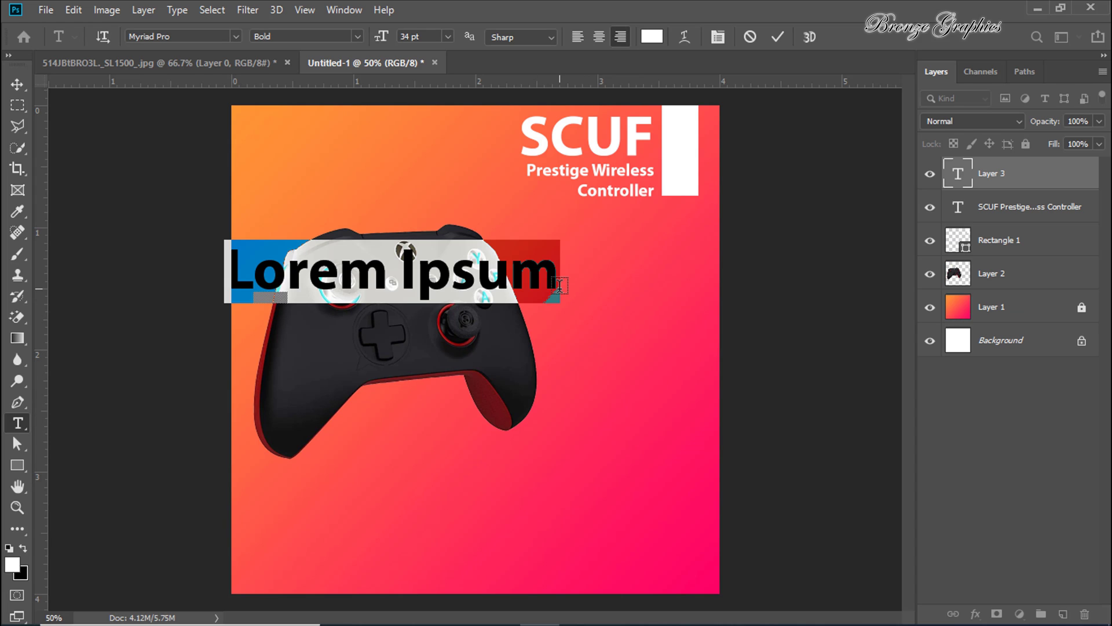
click(449, 38)
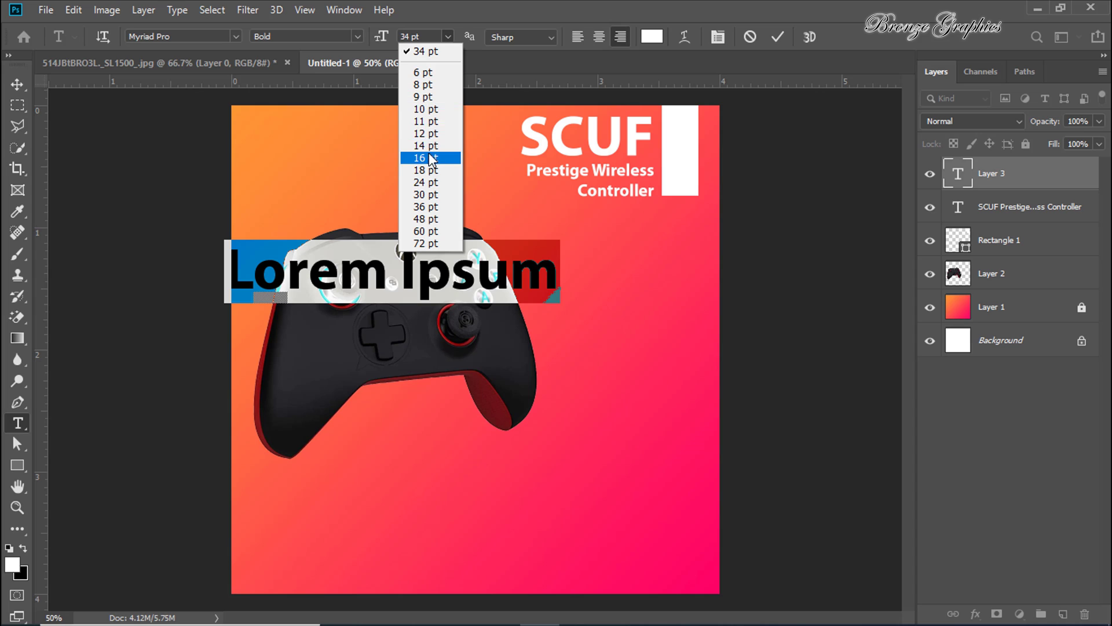
click(428, 85)
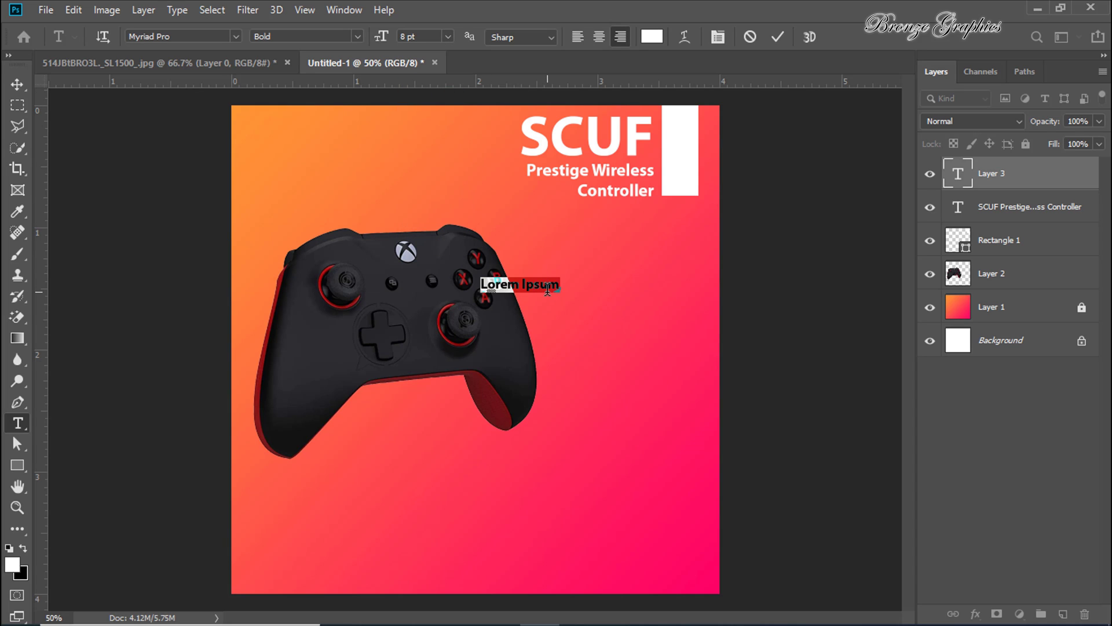
key(ctrl+plus)
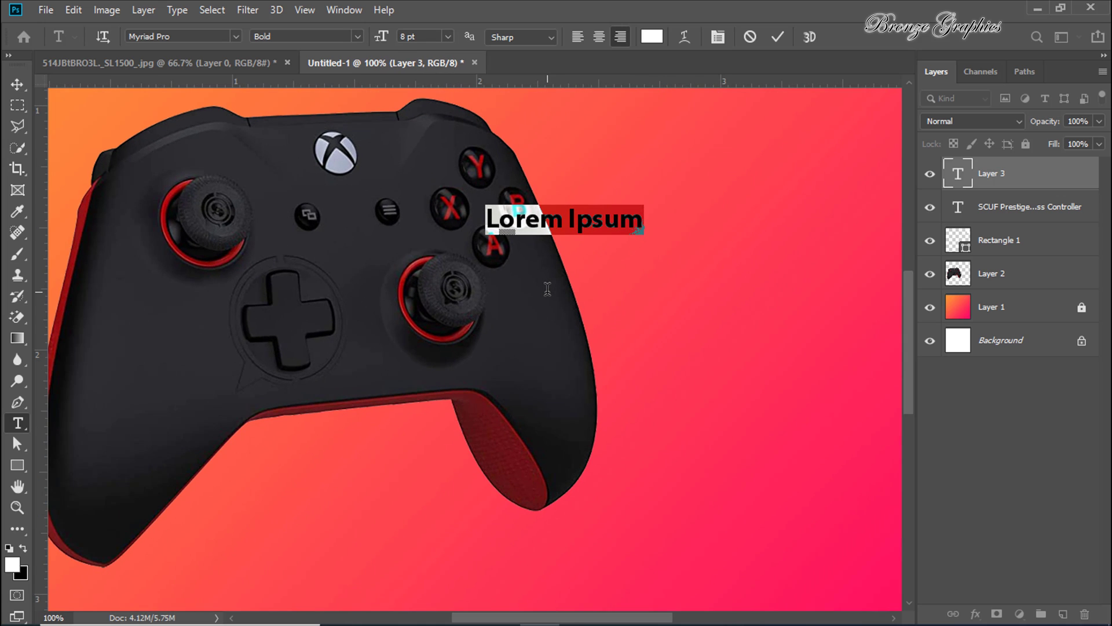
scroll(565, 180, up, 3)
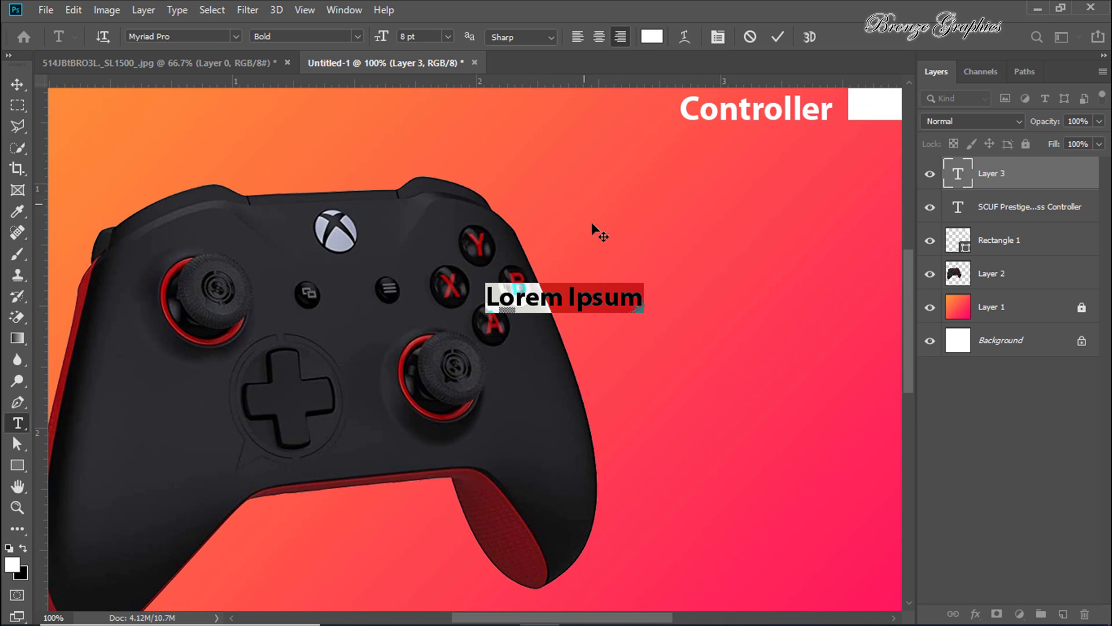
drag(625, 619, 650, 618)
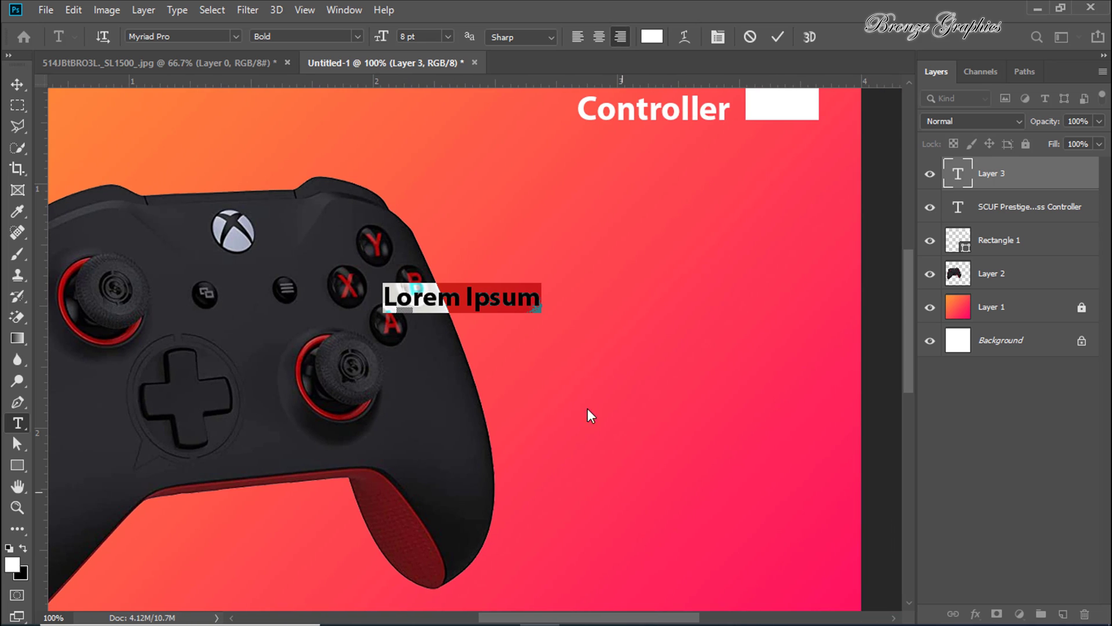
click(343, 11)
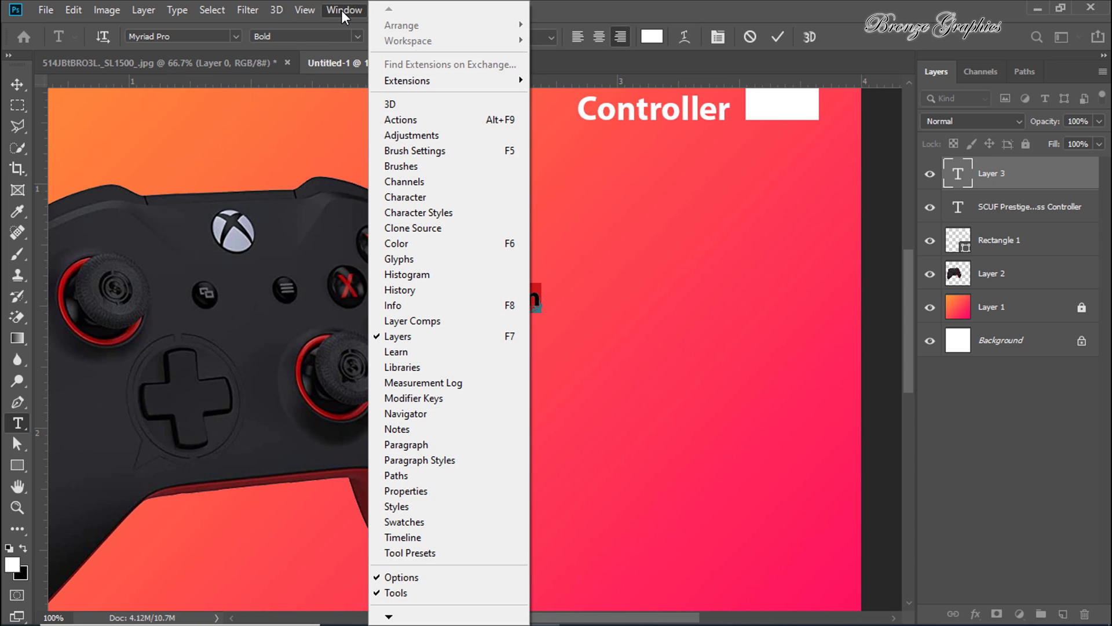
Dock the Glyphs panel beside the Layers panel
click(408, 260)
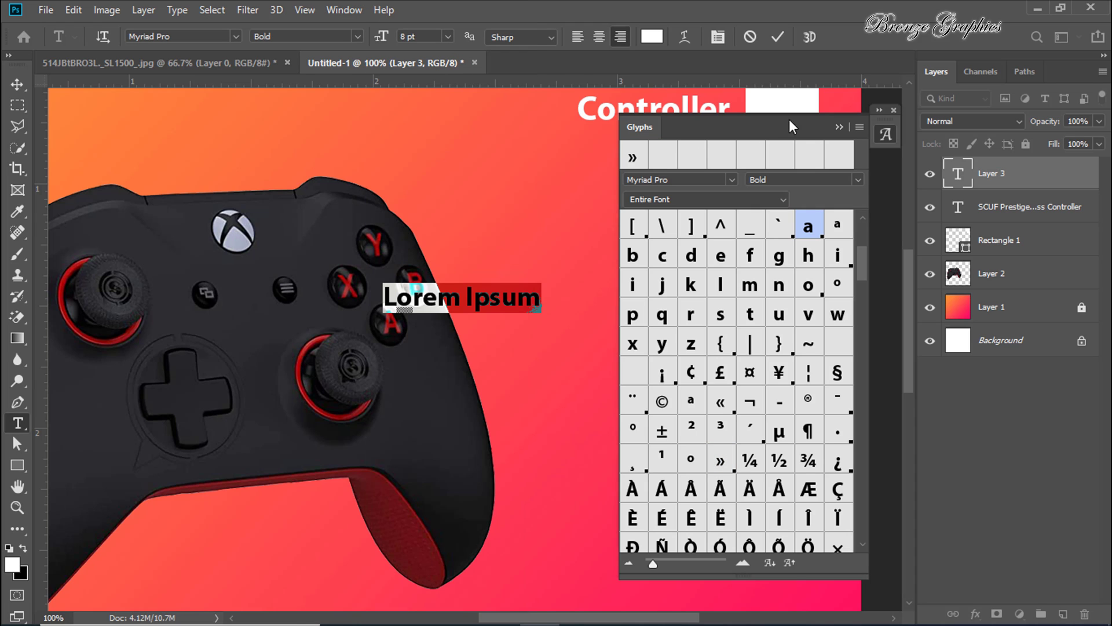
click(880, 110)
drag(906, 103, 913, 93)
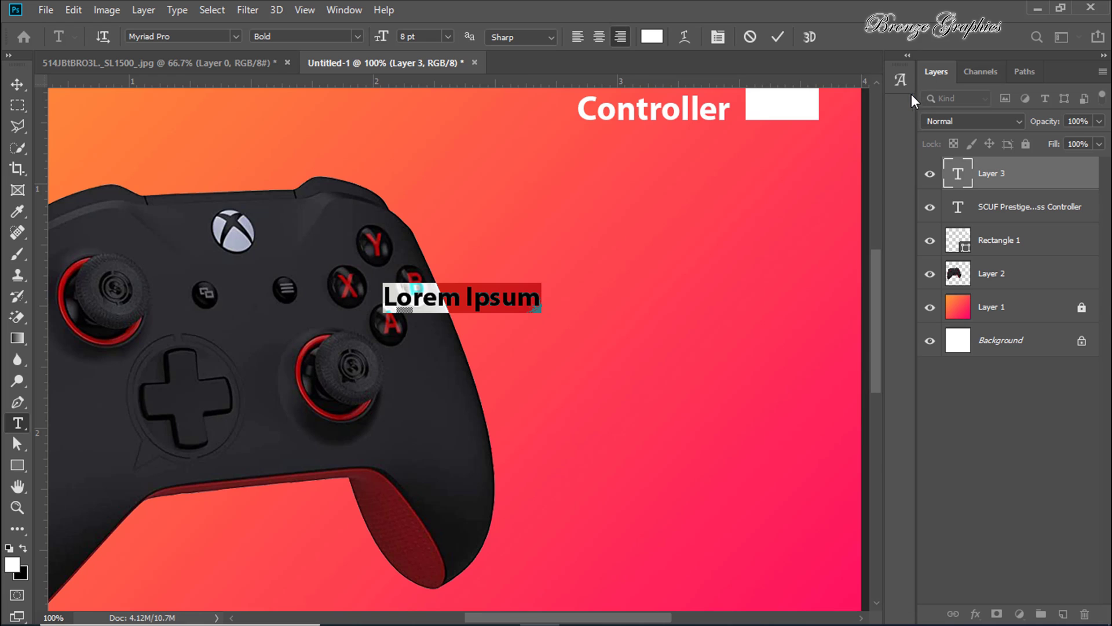
click(902, 82)
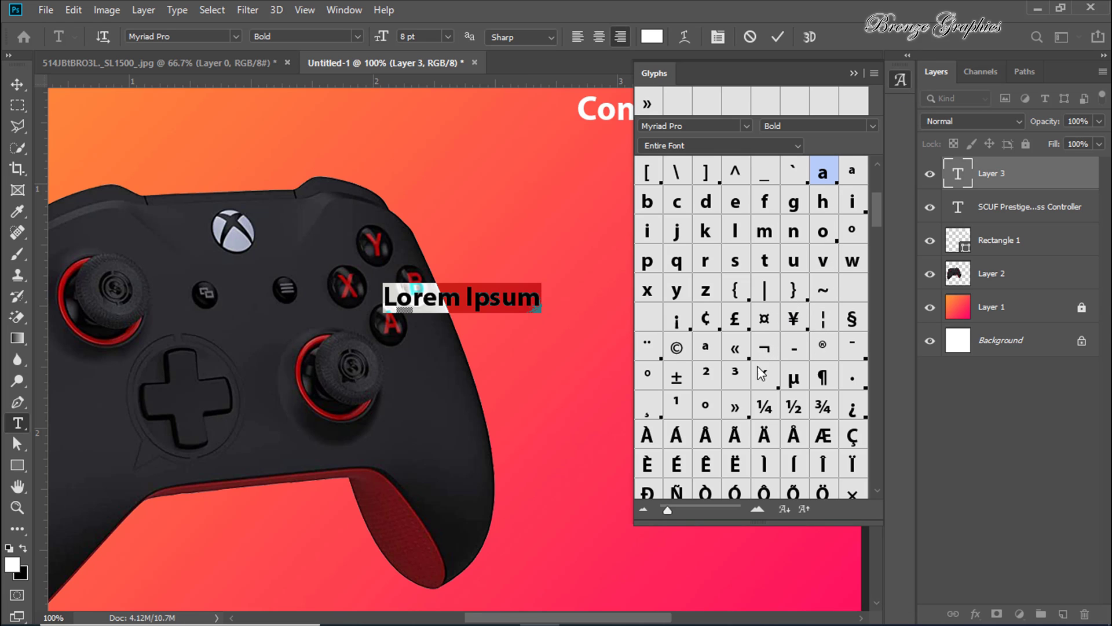
Replace the placeholder with '» Light Controller' and '» Excellent Paddle Placement' lines
double_click(736, 406)
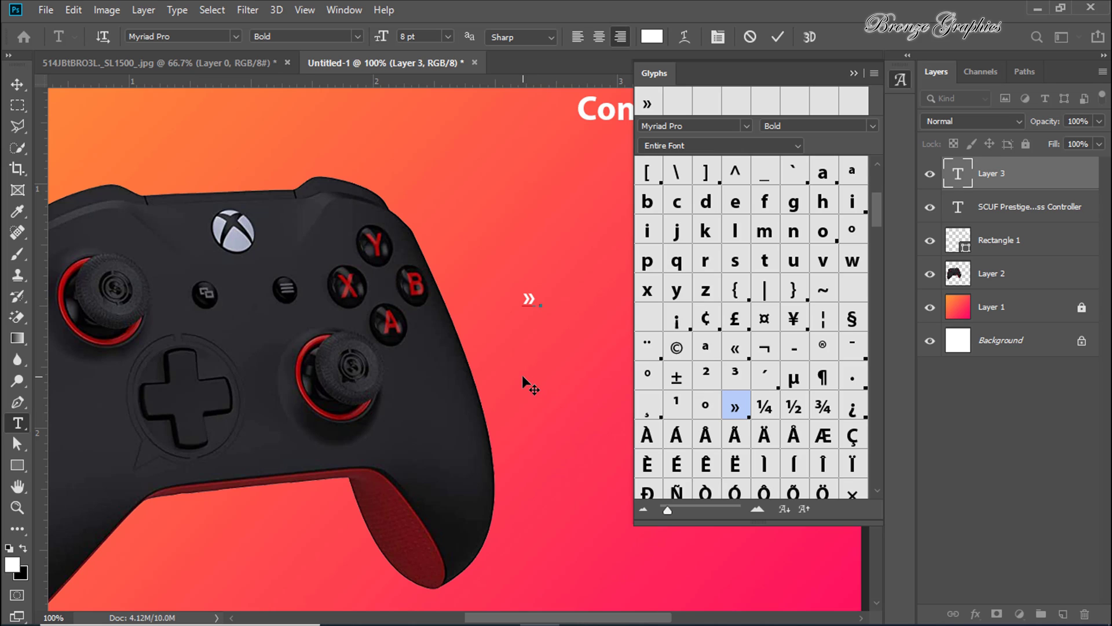
text(Light)
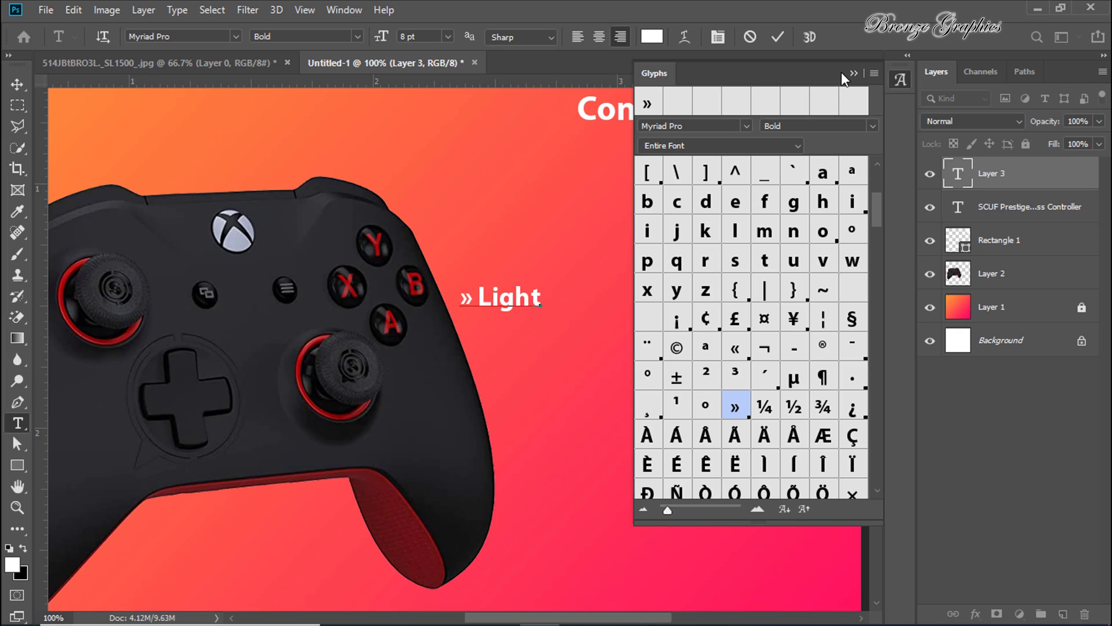
click(854, 73)
text(Con)
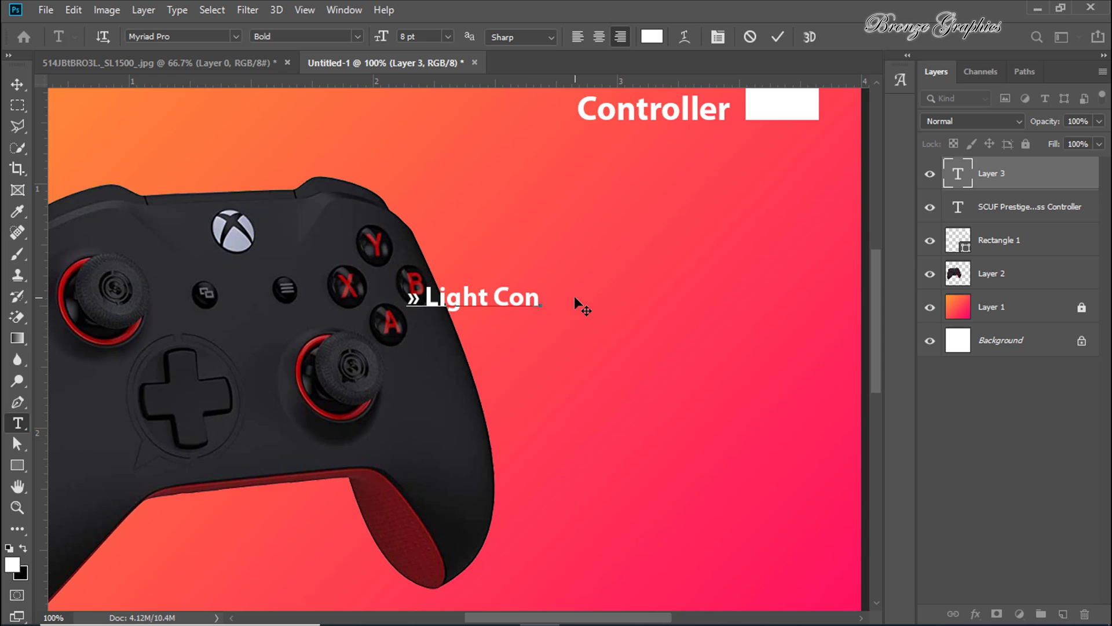
text(tr)
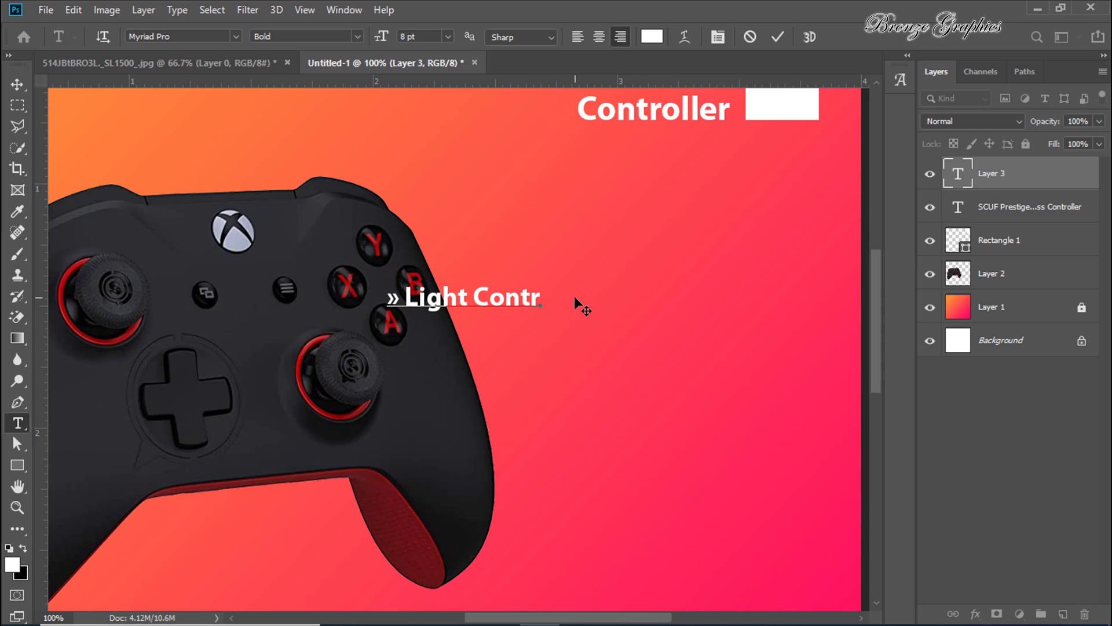
text(oller)
key(Return)
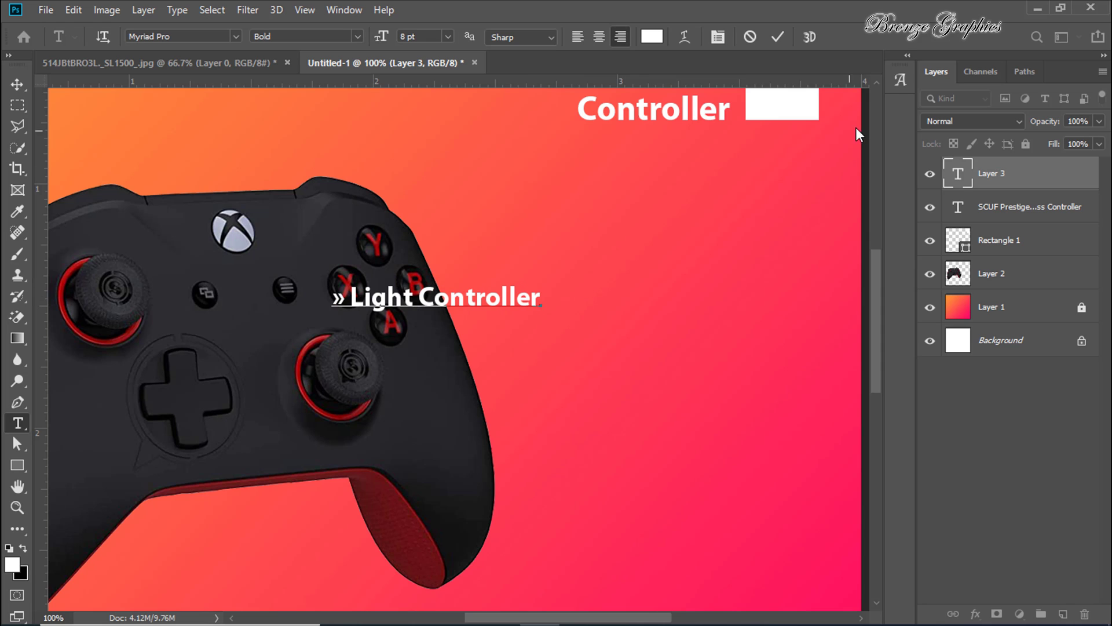
click(899, 80)
double_click(639, 108)
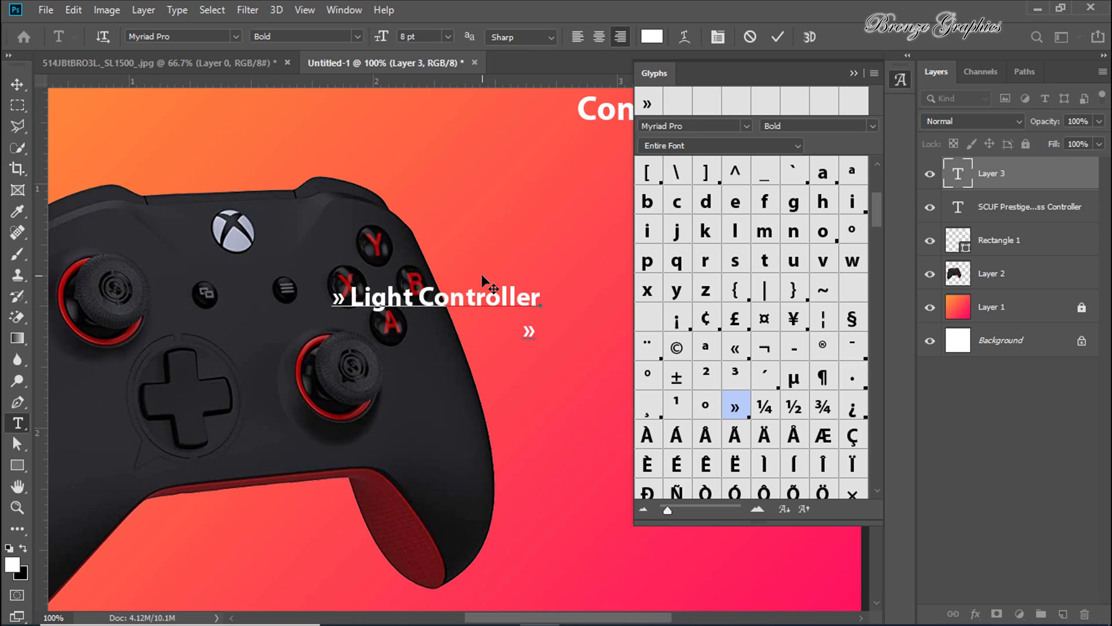
click(854, 73)
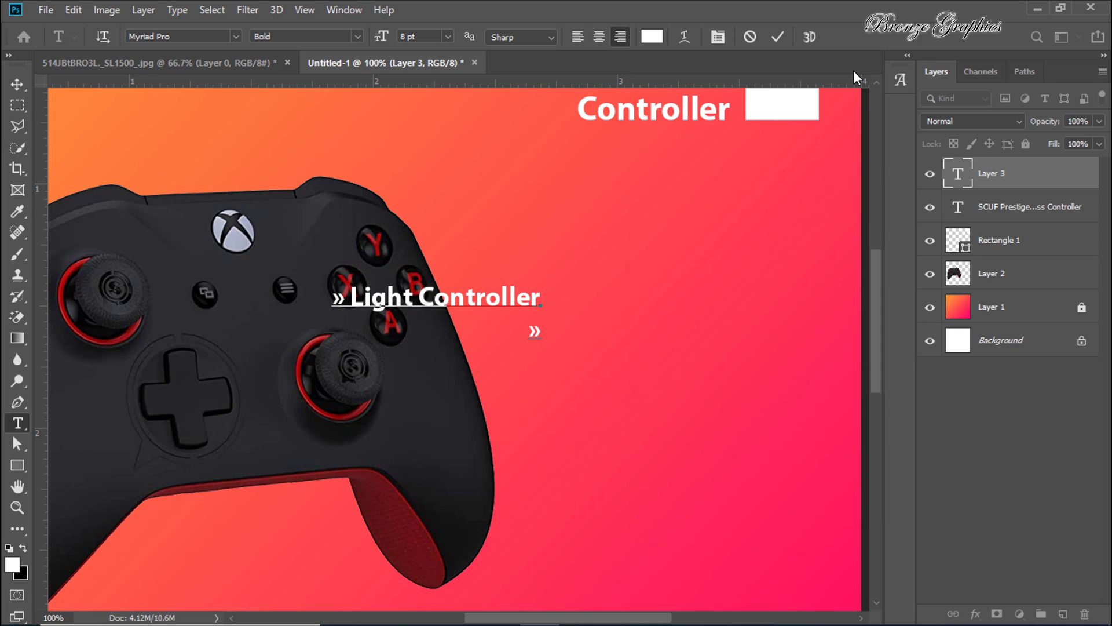
text(Exce)
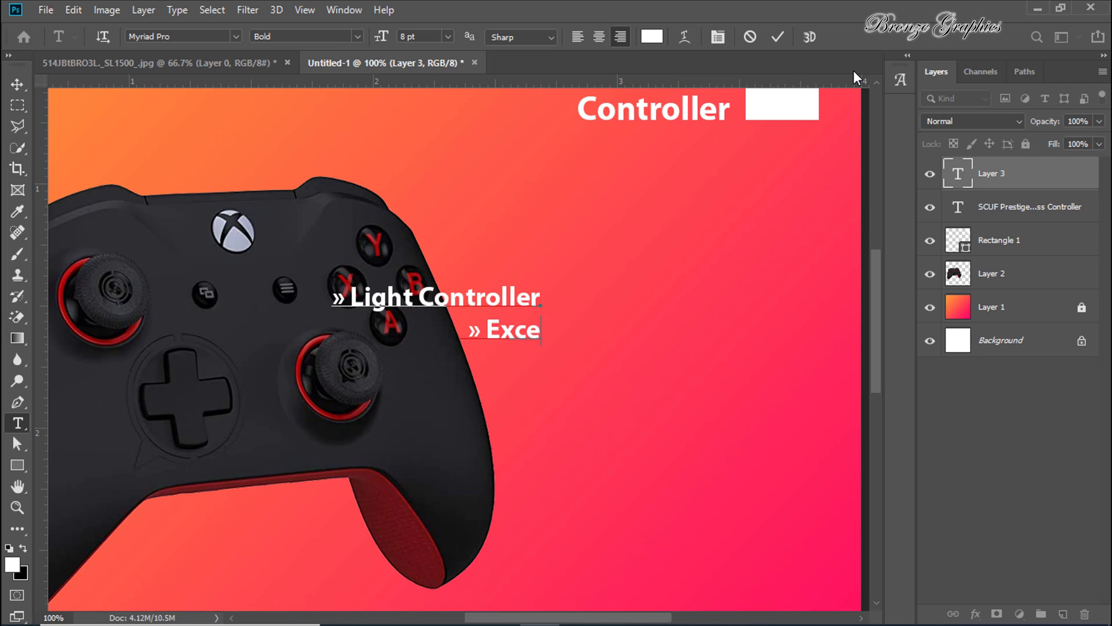
text(llent P)
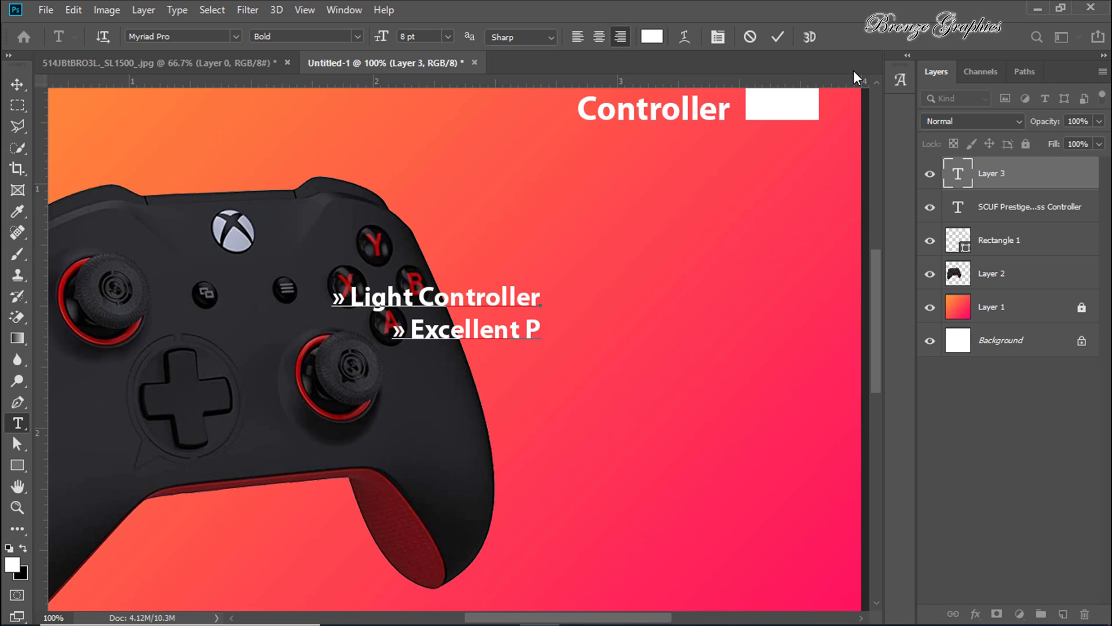
text(addle )
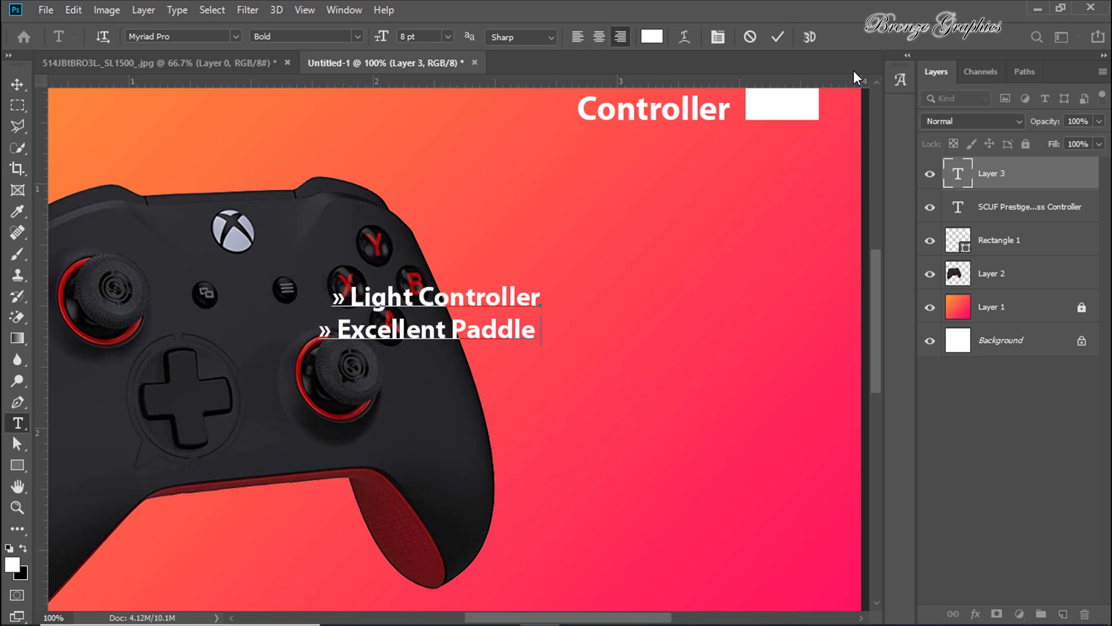
text(Place)
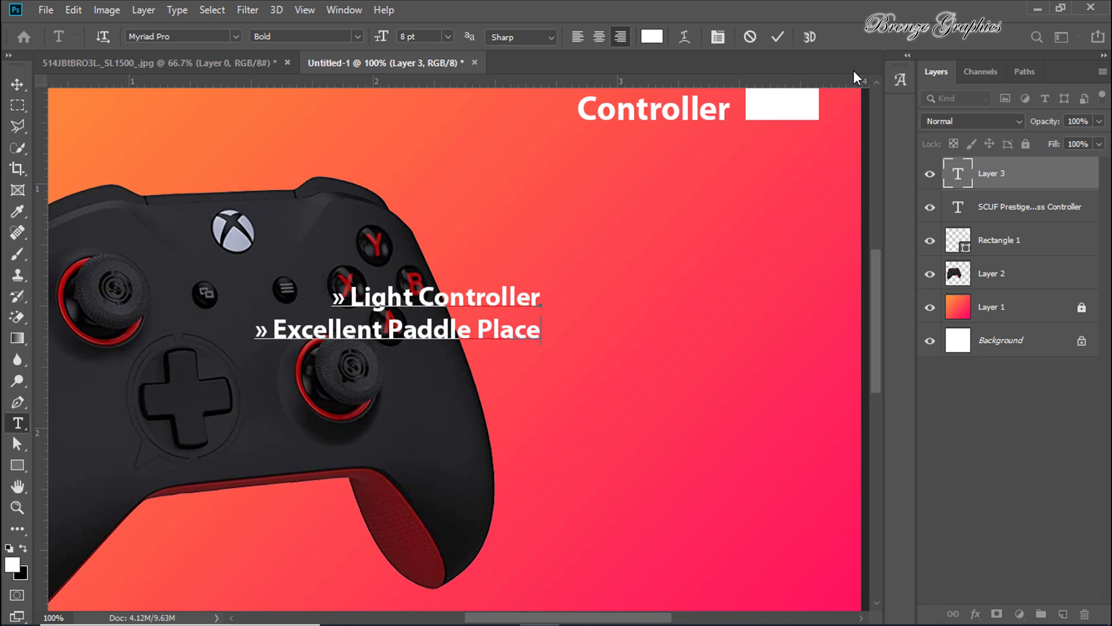
text(ment)
Add '» Easy Hardware Customization' and '» Long Battery Life' lines, then select all text
key(Return)
text(» Easy)
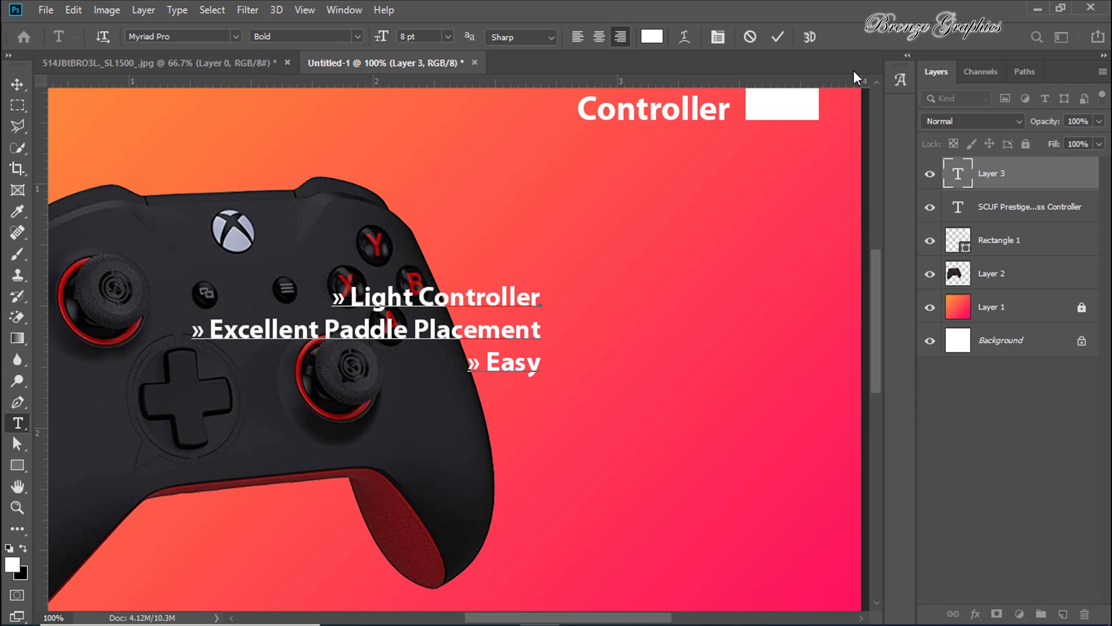
text( Hard)
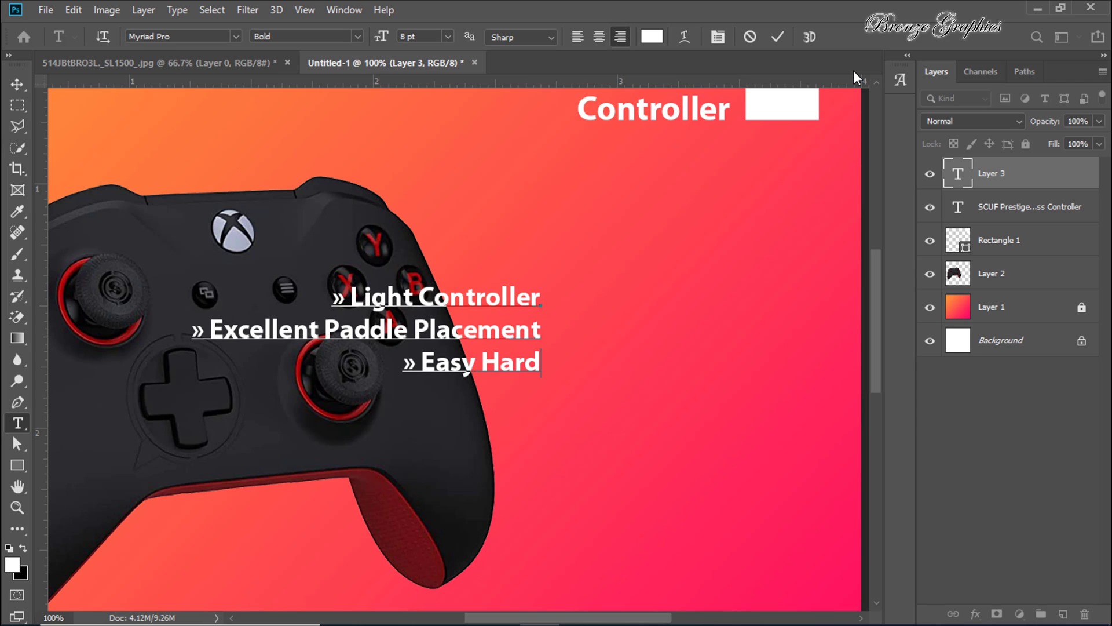
text(ware Customization)
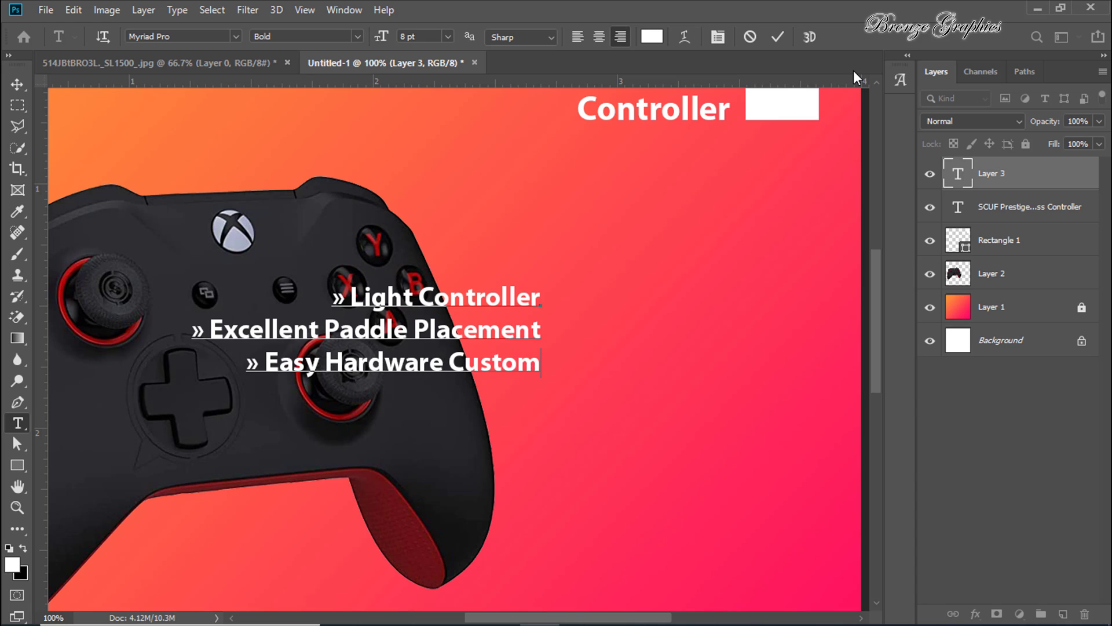
key(Return)
text(» Long Battery Life)
key(ctrl+a)
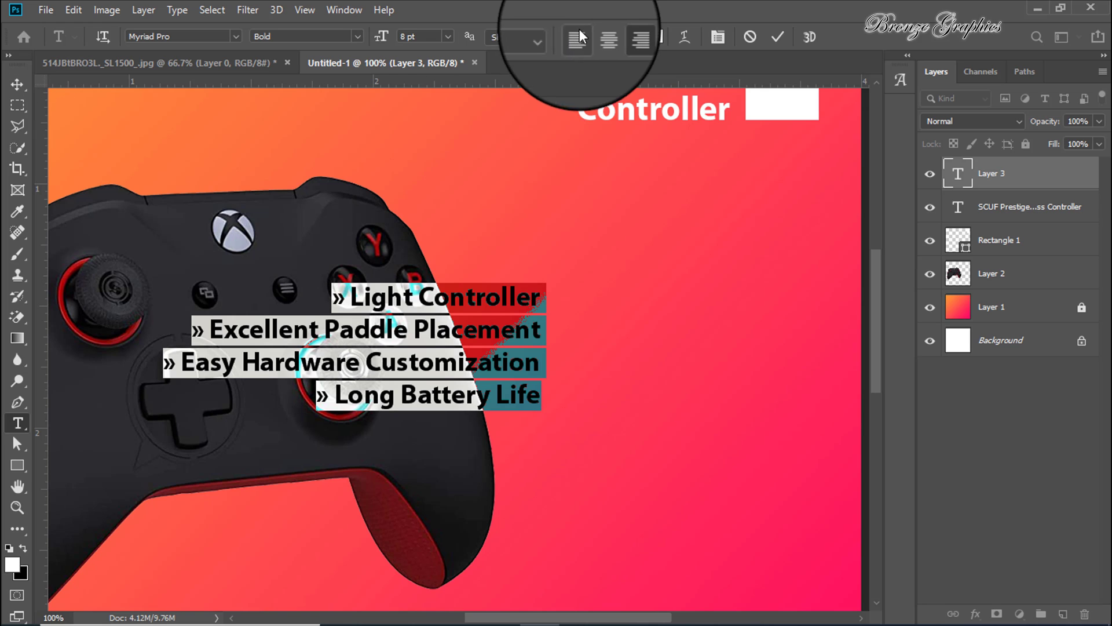
Left-align the feature list and move it under the SCUF title, right of the controller
click(576, 40)
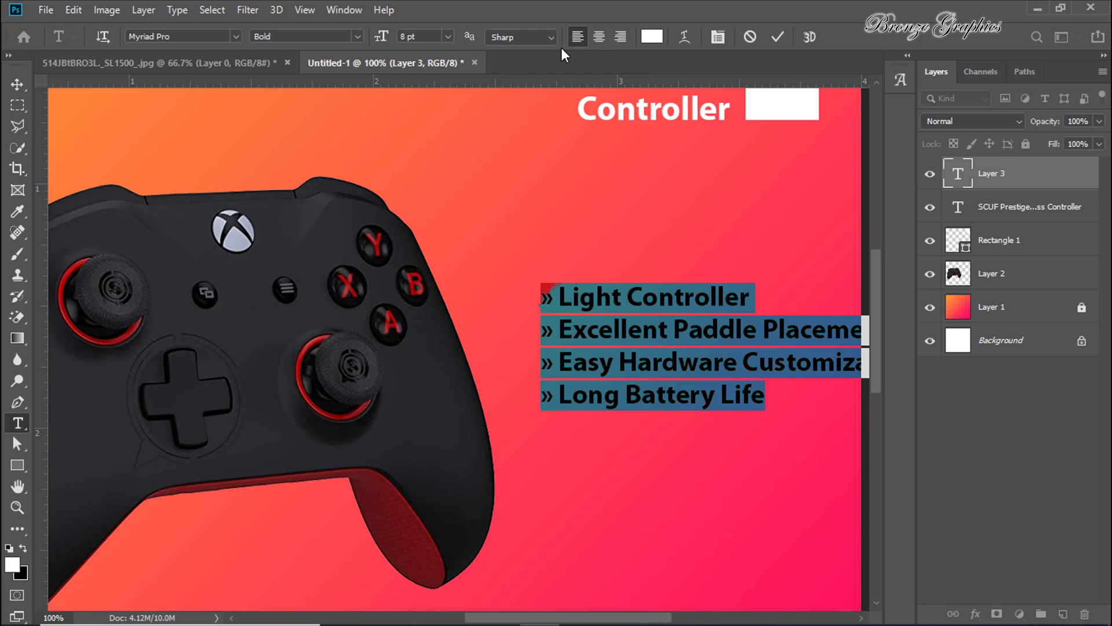
click(17, 84)
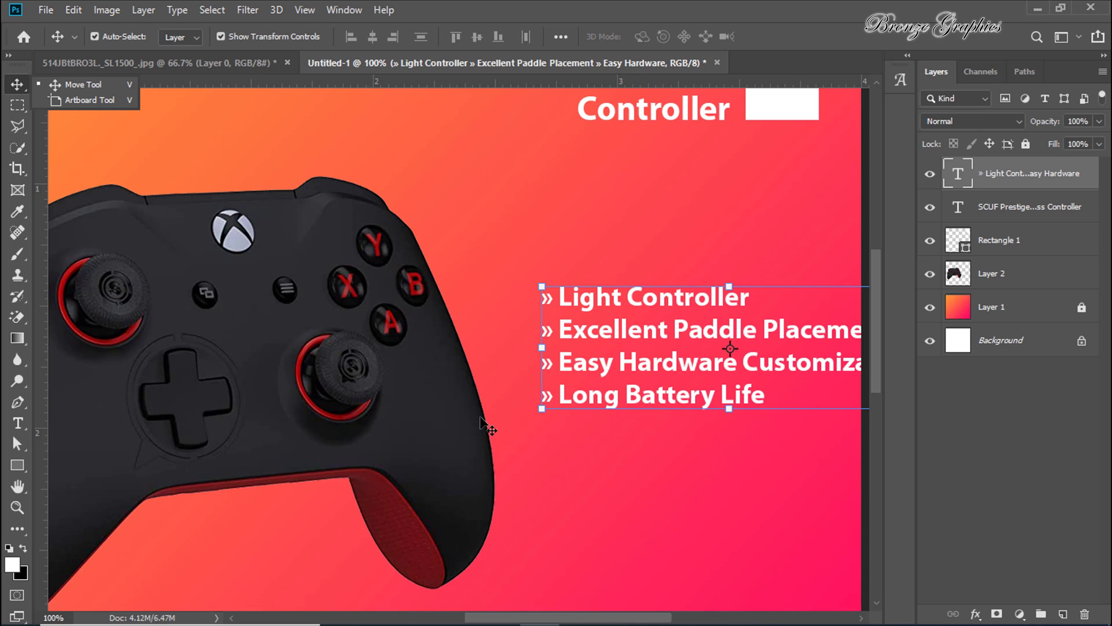
drag(591, 395, 556, 400)
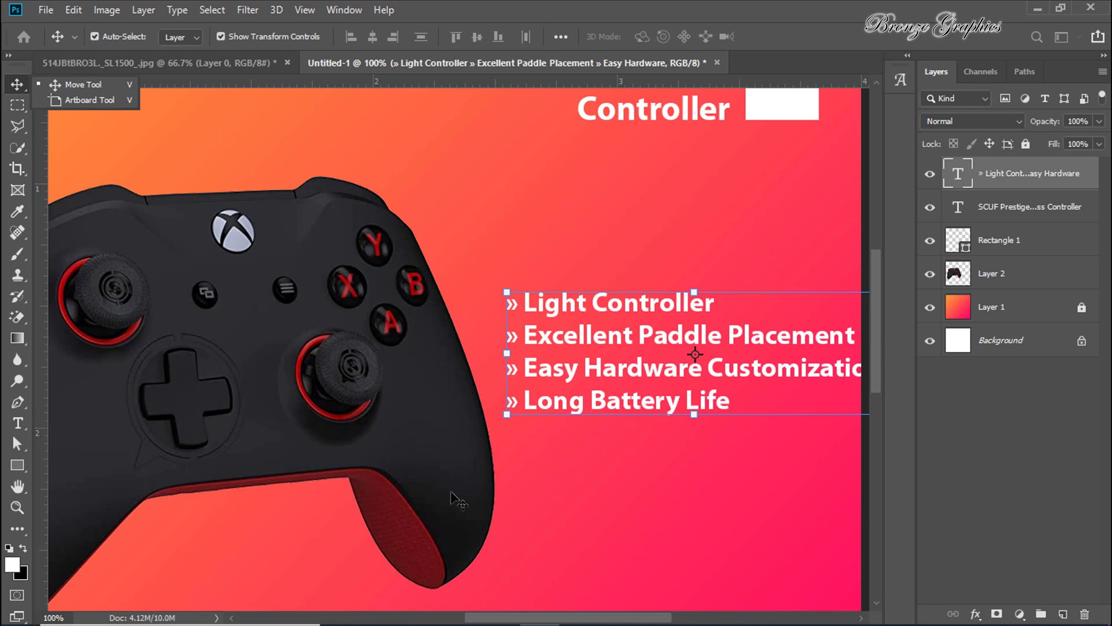
key(ctrl+minus)
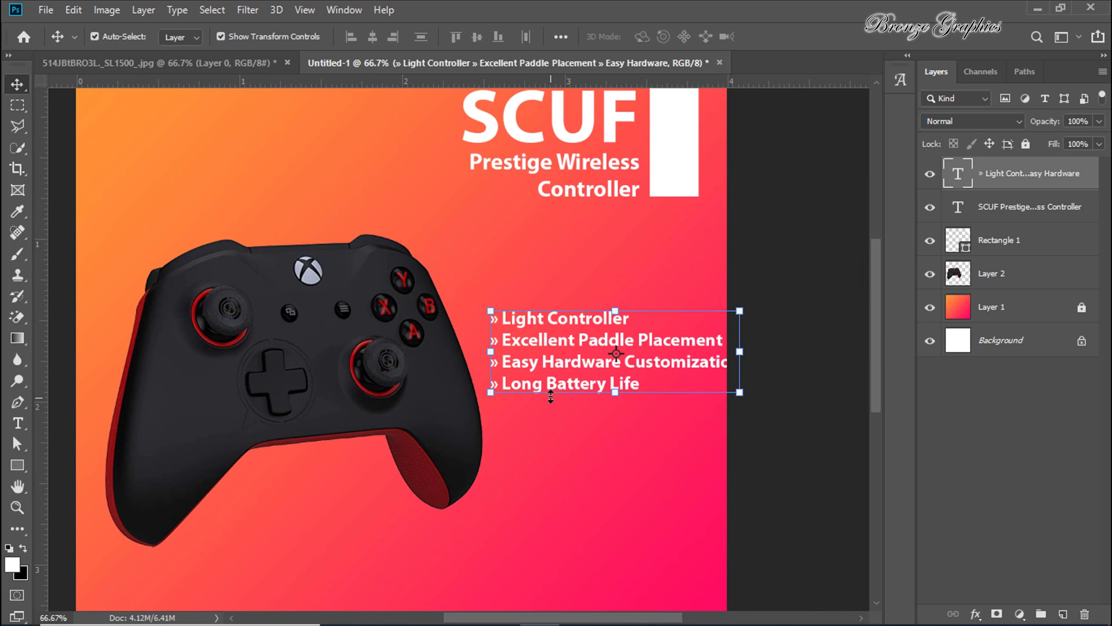
drag(554, 360, 534, 345)
Scale the feature list down to 91.55% and nudge it up into place
key(ctrl+t)
drag(720, 380, 657, 353)
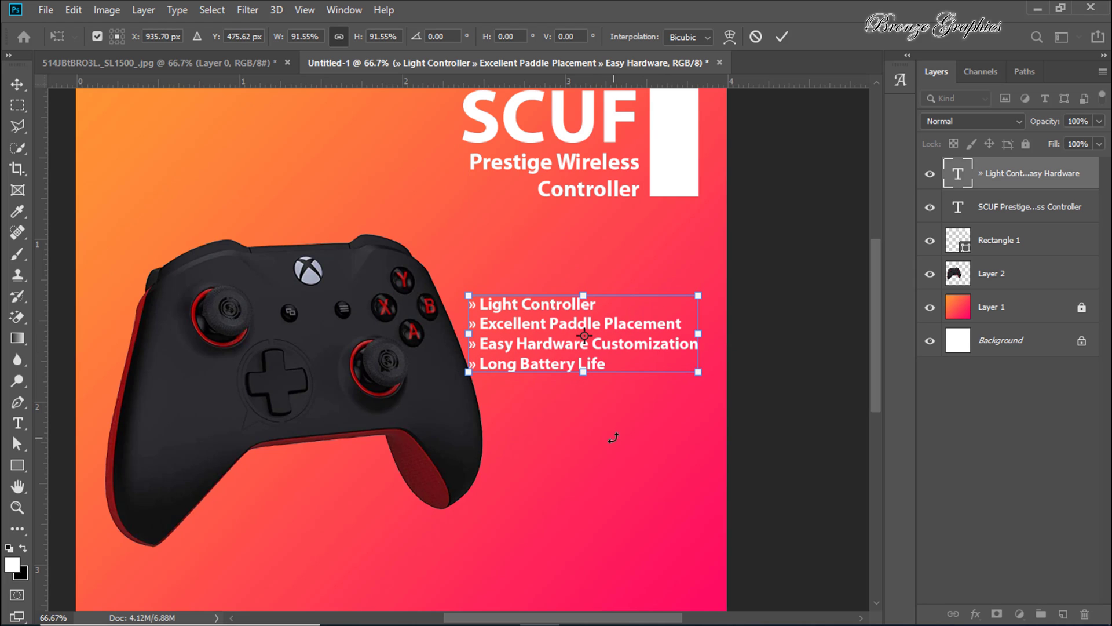
drag(561, 363, 562, 345)
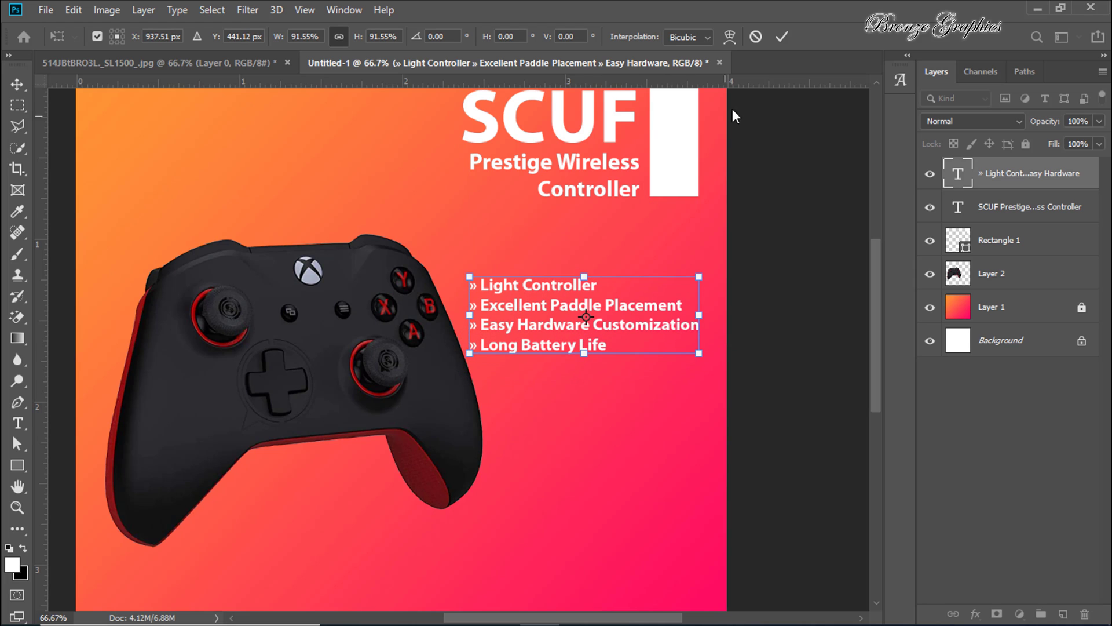
click(783, 37)
scroll(711, 285, down, 3)
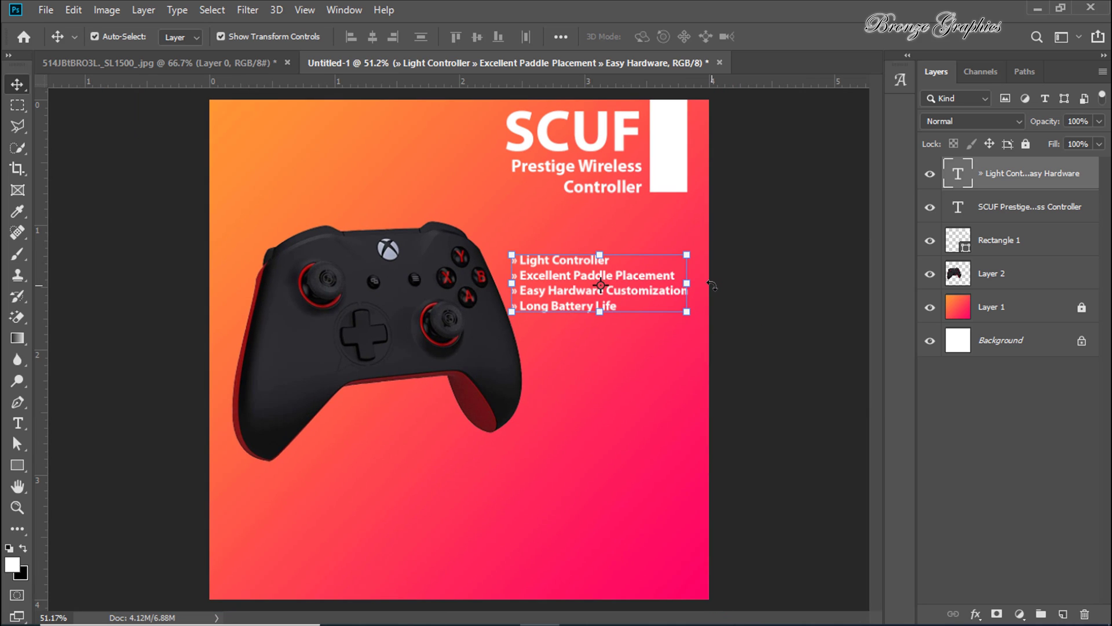
Draw a 337 × 70 px rounded rectangle below the feature list and fill it white
click(21, 462)
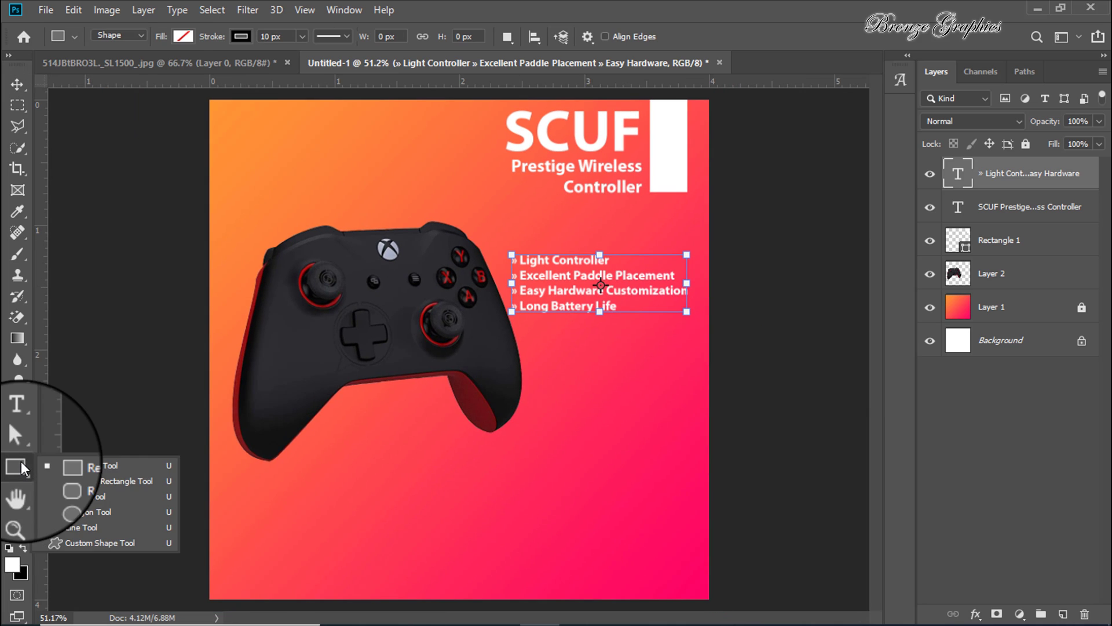
click(94, 483)
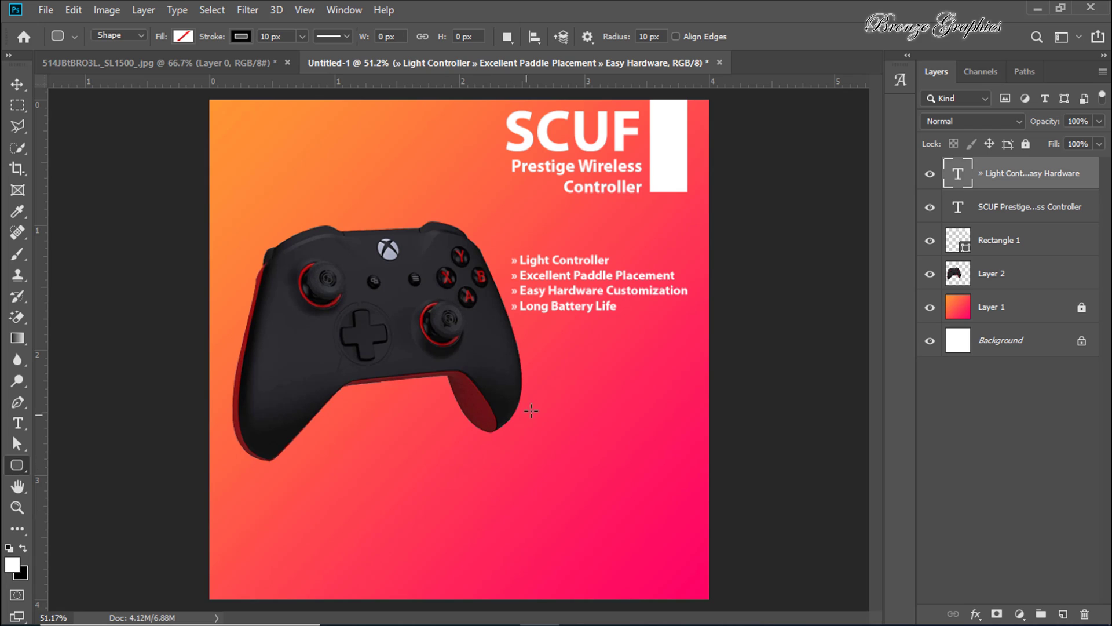
drag(535, 390, 674, 416)
click(671, 254)
click(698, 254)
click(698, 255)
click(672, 340)
click(863, 136)
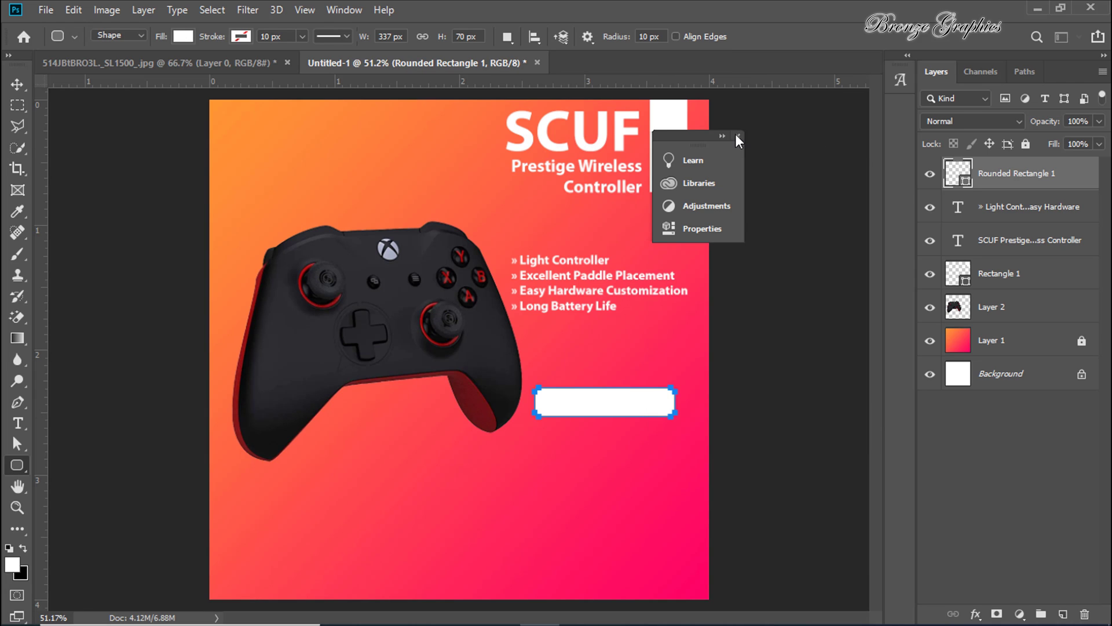
click(741, 139)
click(17, 423)
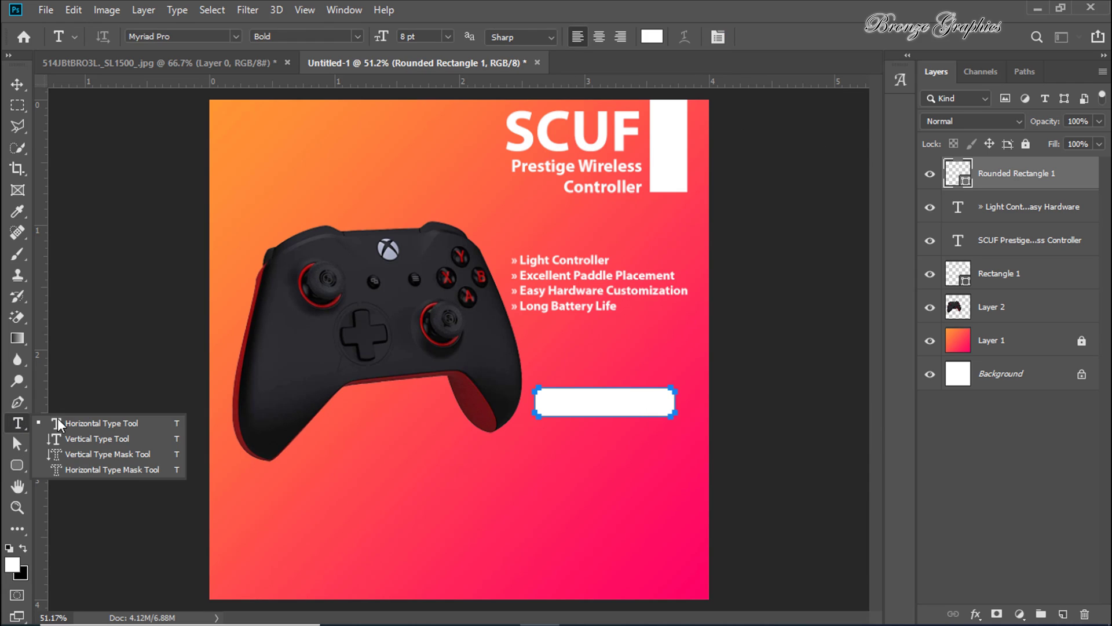
Add the $99.99 price text and colour it dark red, hex 990000
click(540, 463)
text($99.99)
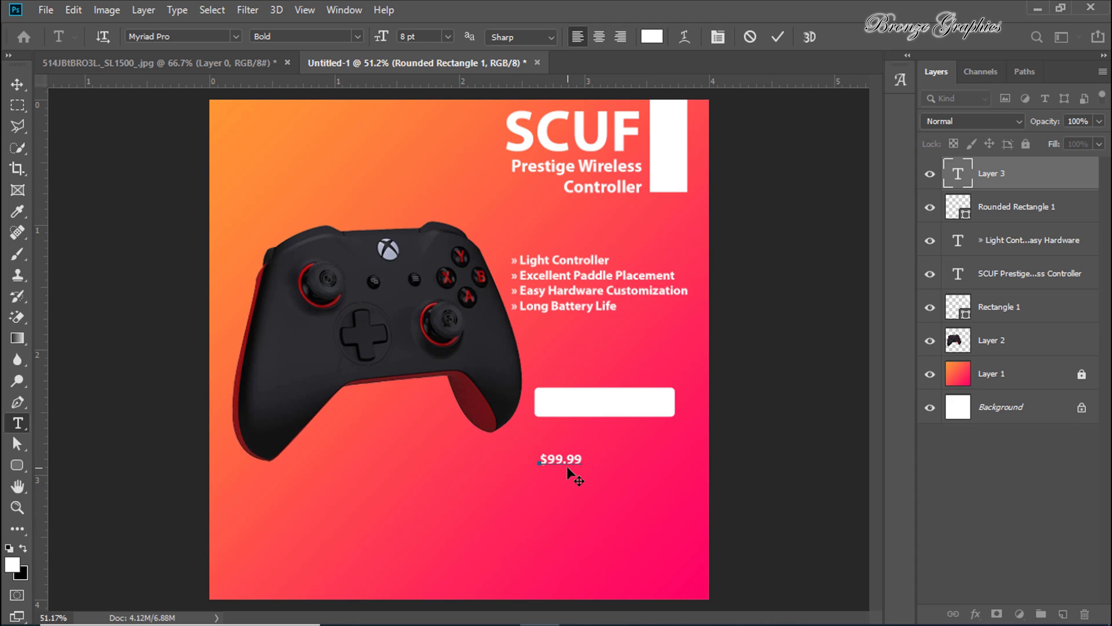
click(653, 37)
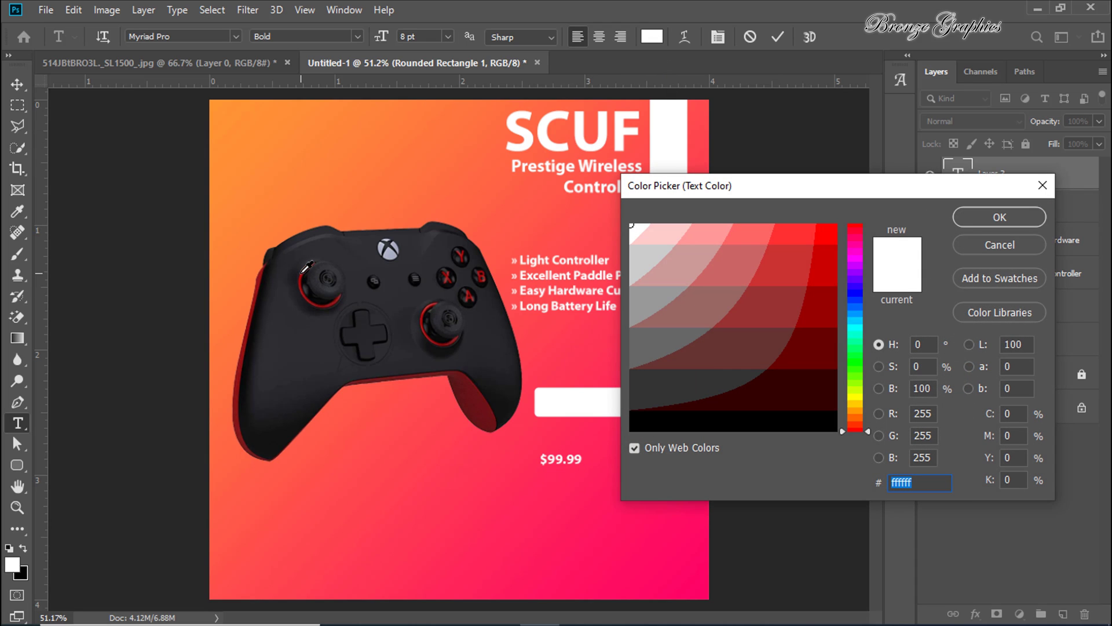
text(990000)
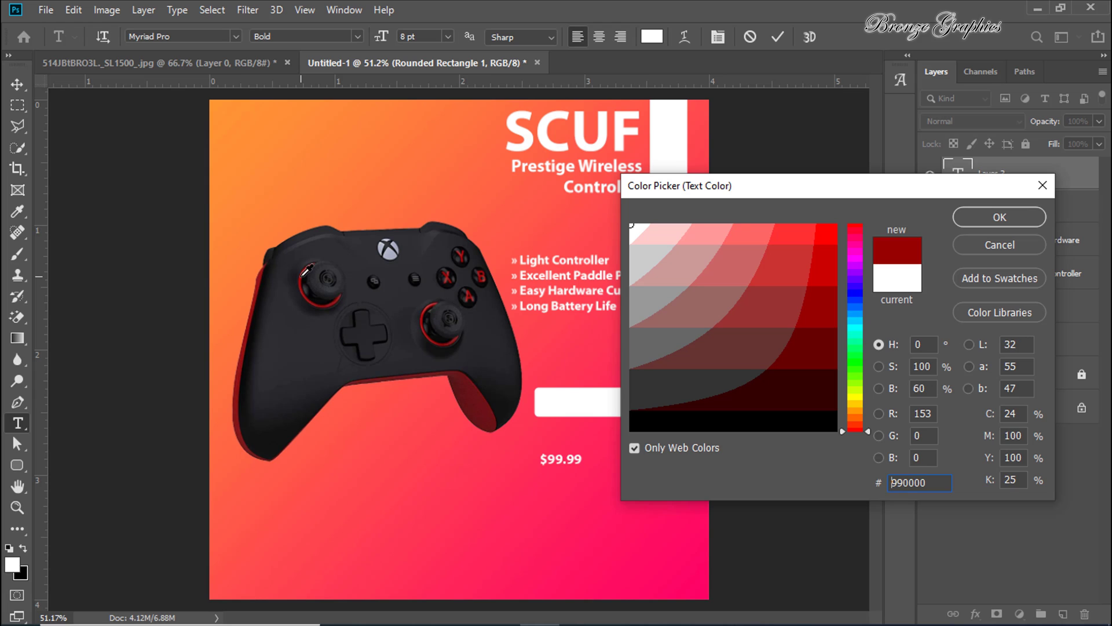
click(998, 218)
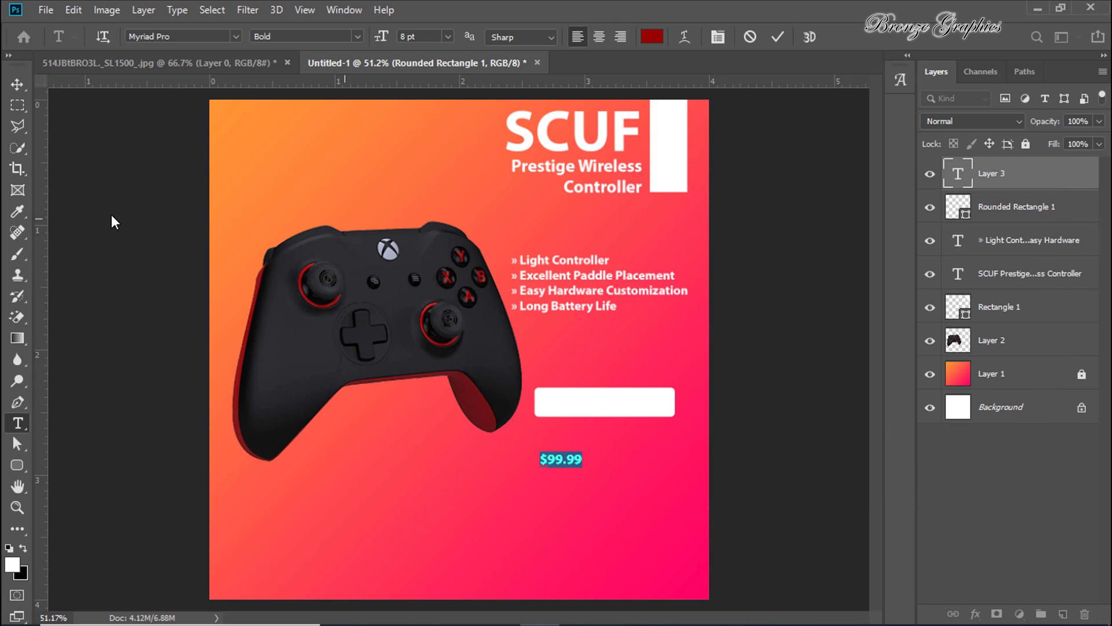
Move the price into the white box and enlarge it to 164.25%
click(17, 84)
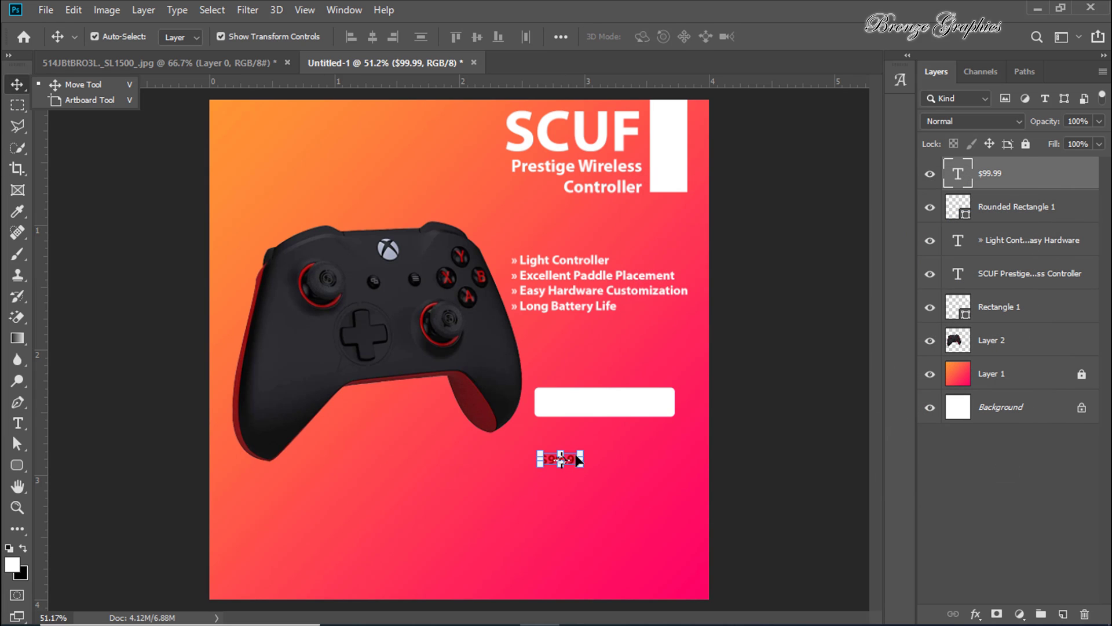
drag(574, 457, 621, 410)
key(Return)
click(608, 472)
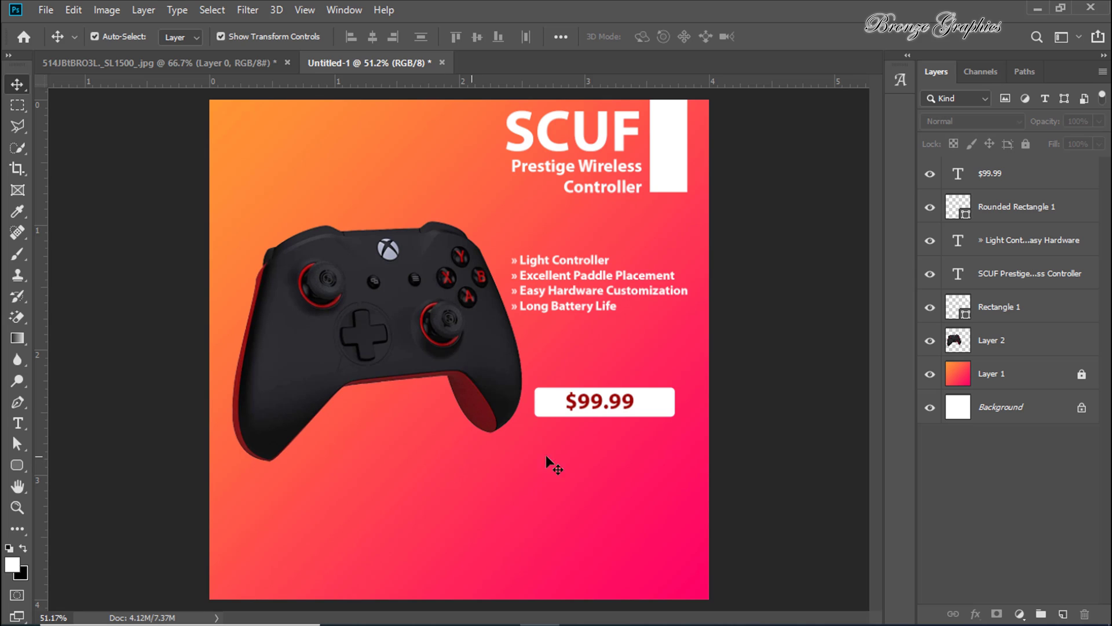
Select the gradient Layer 1 and create empty Layer 3 directly above it
click(979, 343)
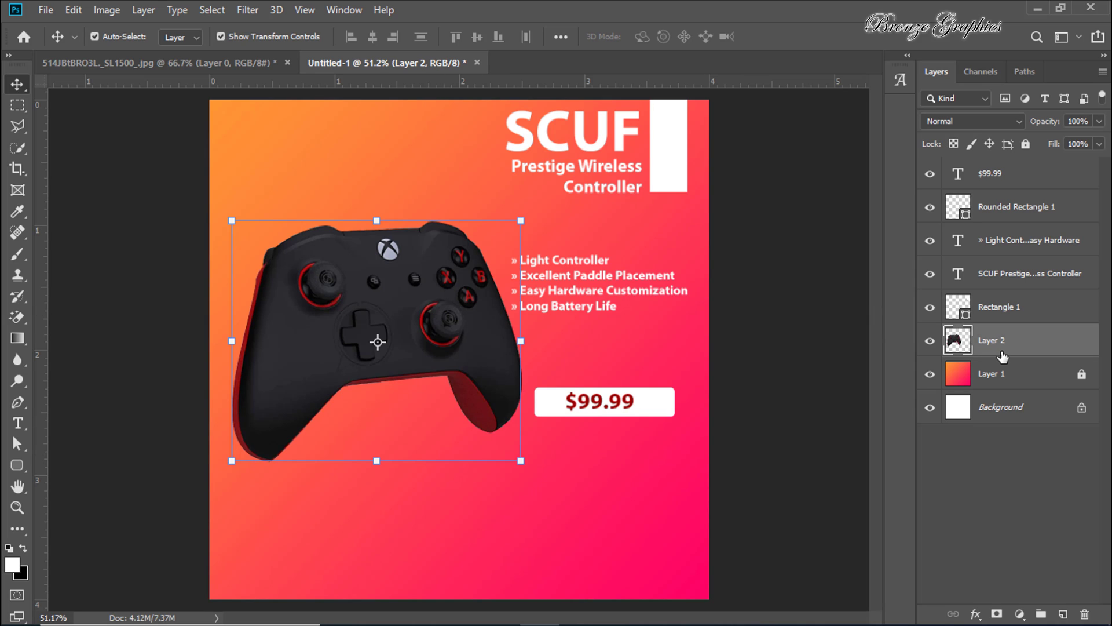
click(1008, 377)
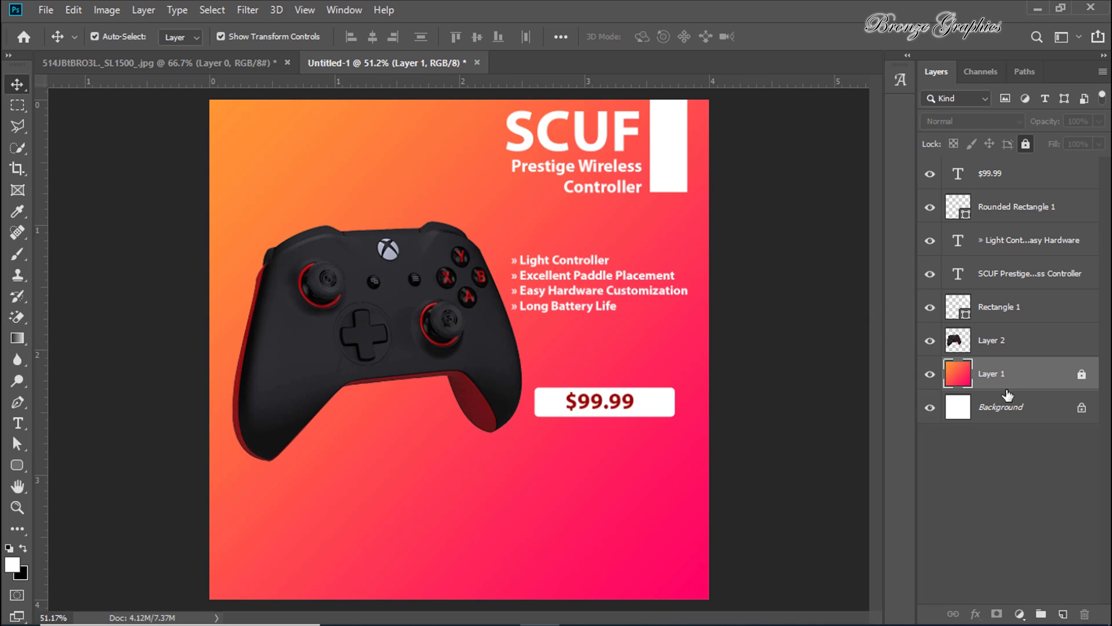
click(1063, 613)
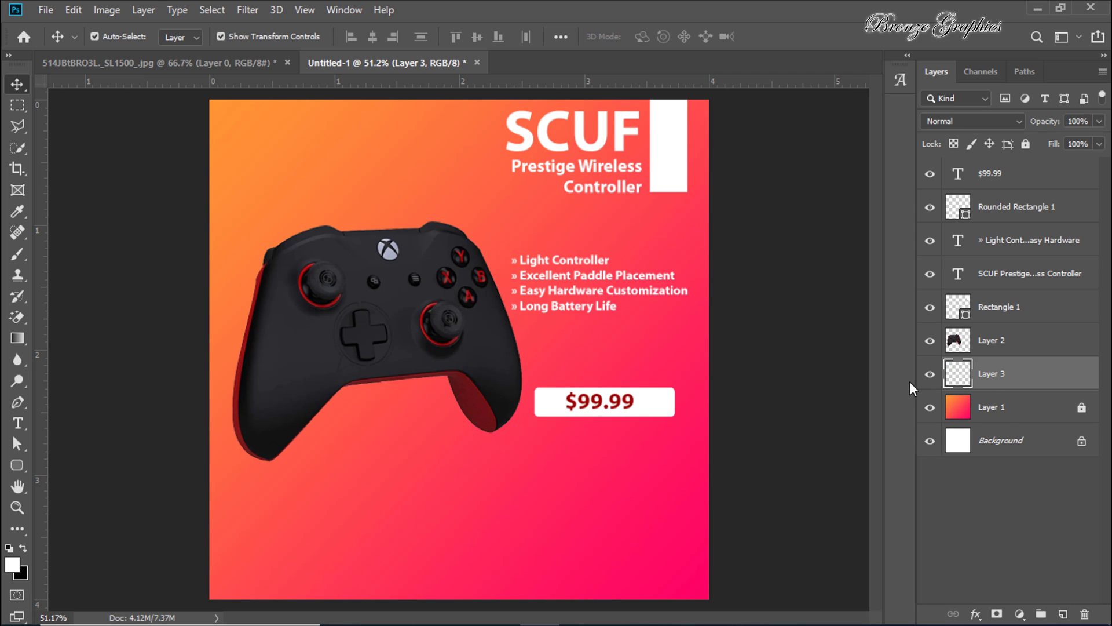
key(x)
Paint a soft black dab below the controller with a soft round brush at 64% opacity
click(22, 260)
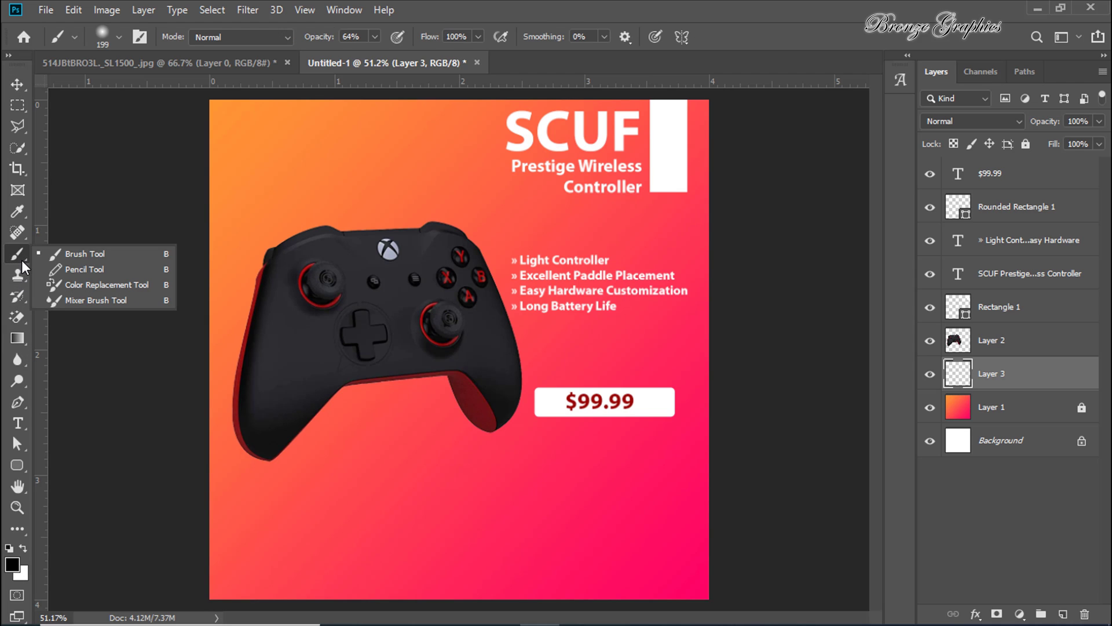
click(64, 258)
right_click(404, 413)
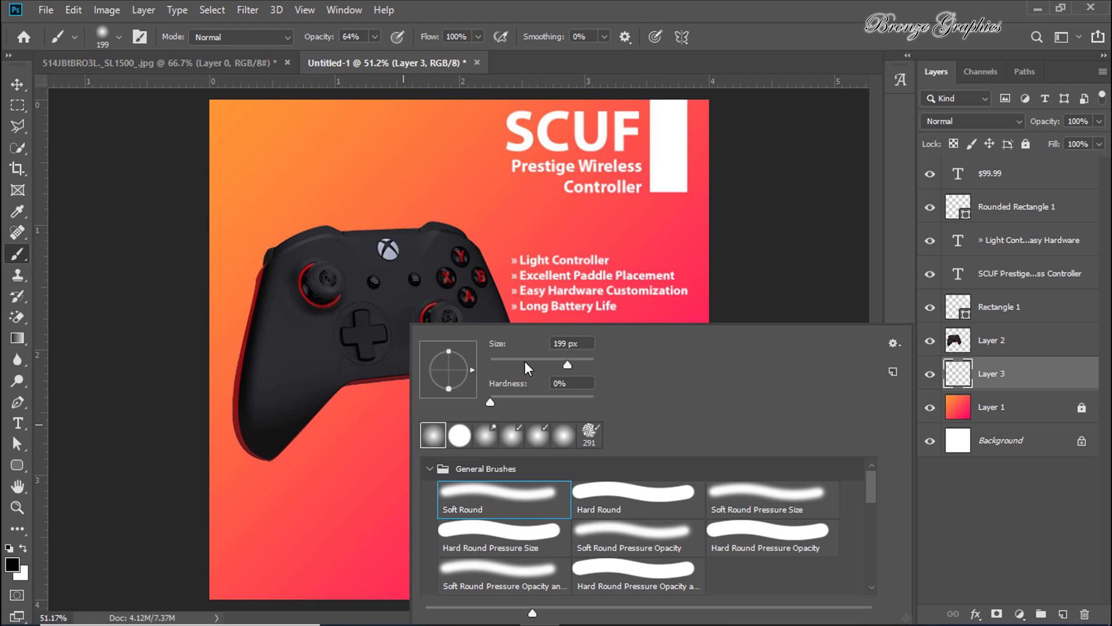
click(361, 37)
key(Return)
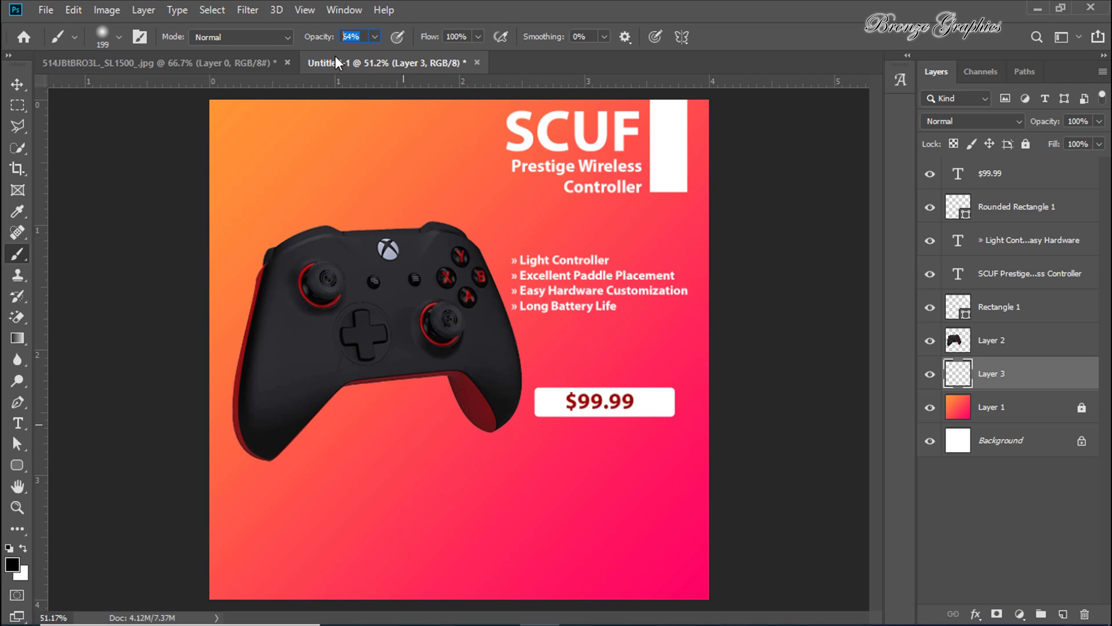
click(462, 415)
click(468, 486)
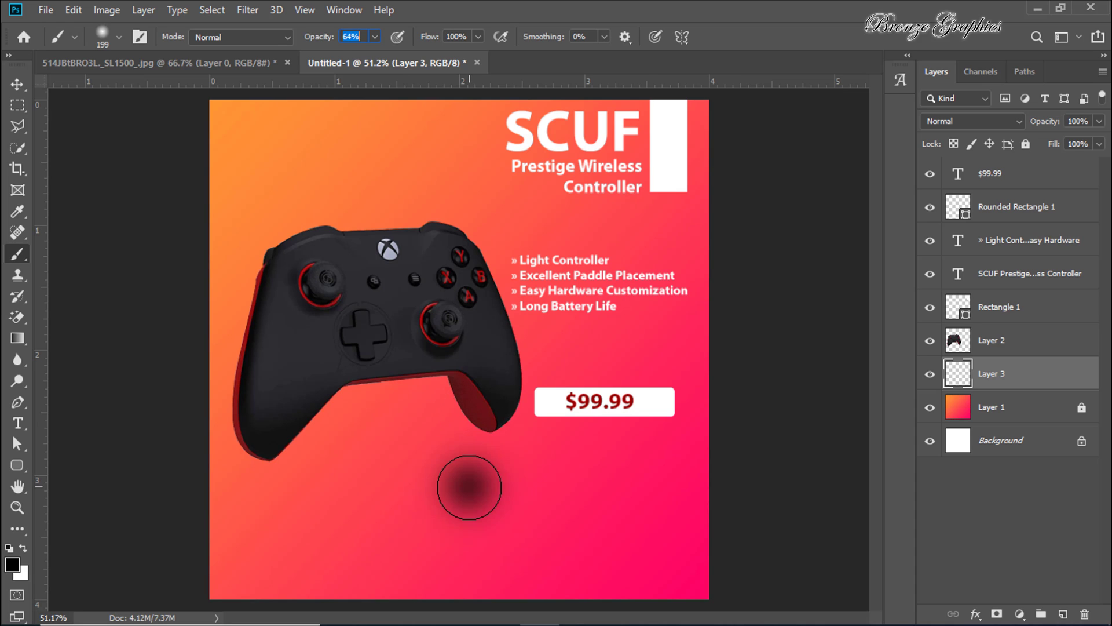
Stretch the dab into a wide, flat shadow beneath the controller's right grip
click(18, 84)
drag(464, 509, 478, 449)
drag(416, 420, 360, 415)
drag(447, 443, 467, 445)
drag(474, 319, 476, 387)
drag(479, 465, 487, 441)
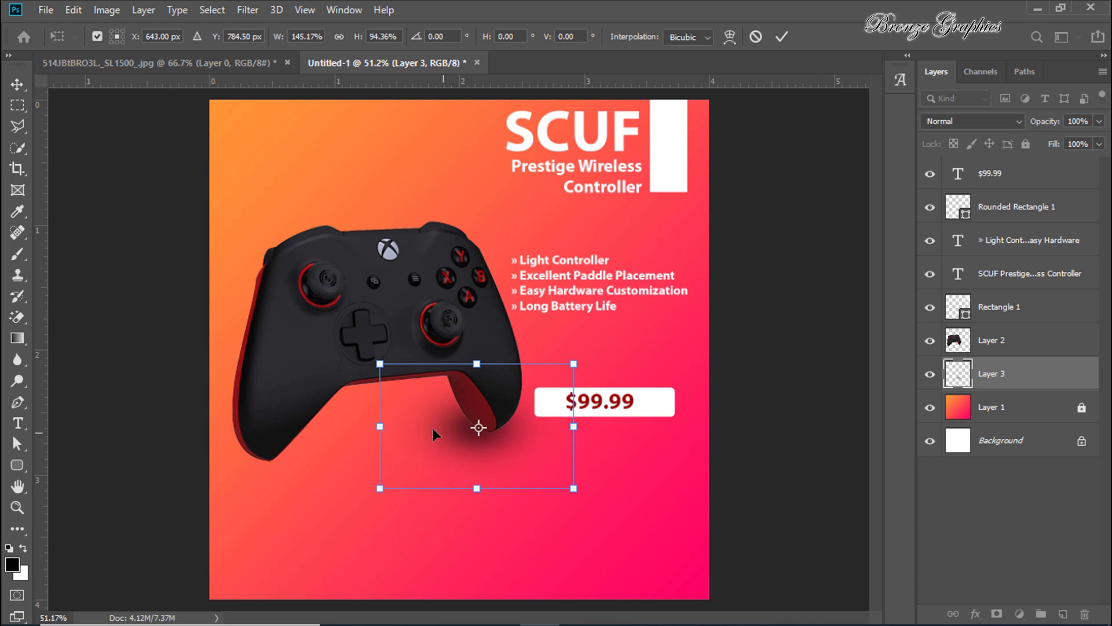
drag(383, 427, 320, 427)
drag(418, 438, 468, 440)
key(Return)
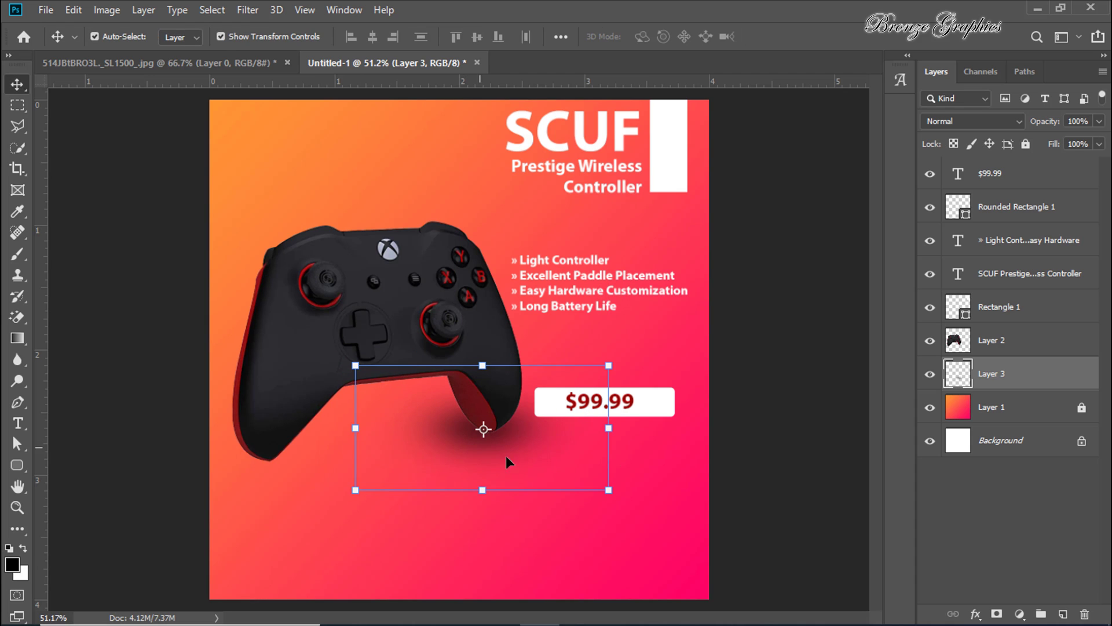
Rename Layer 3 to 'Shadow'
double_click(992, 373)
text(Shado)
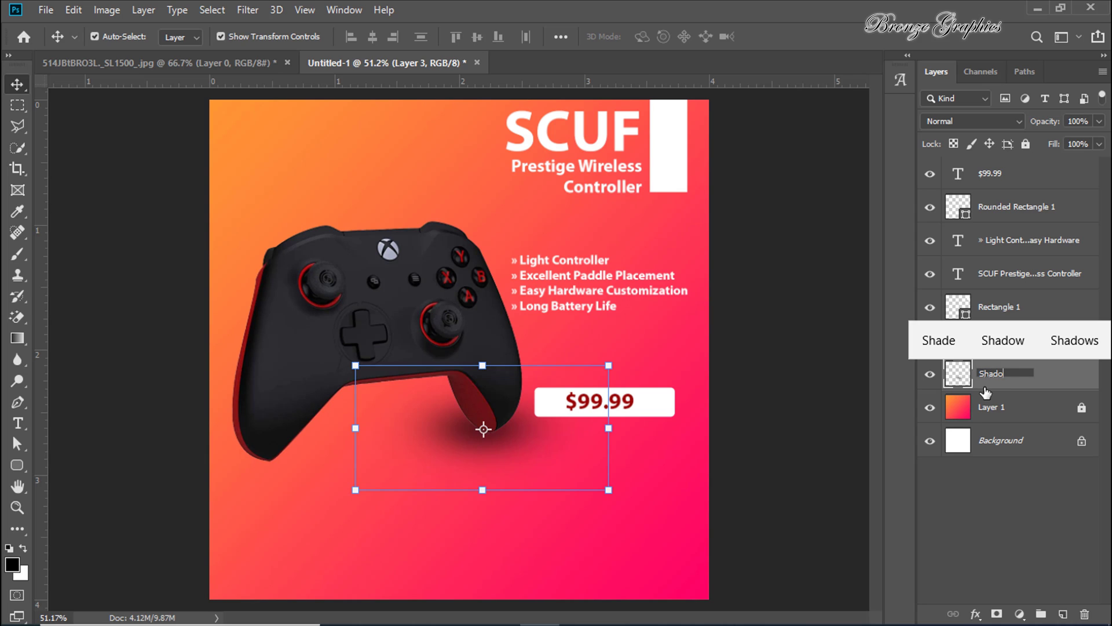
text(w)
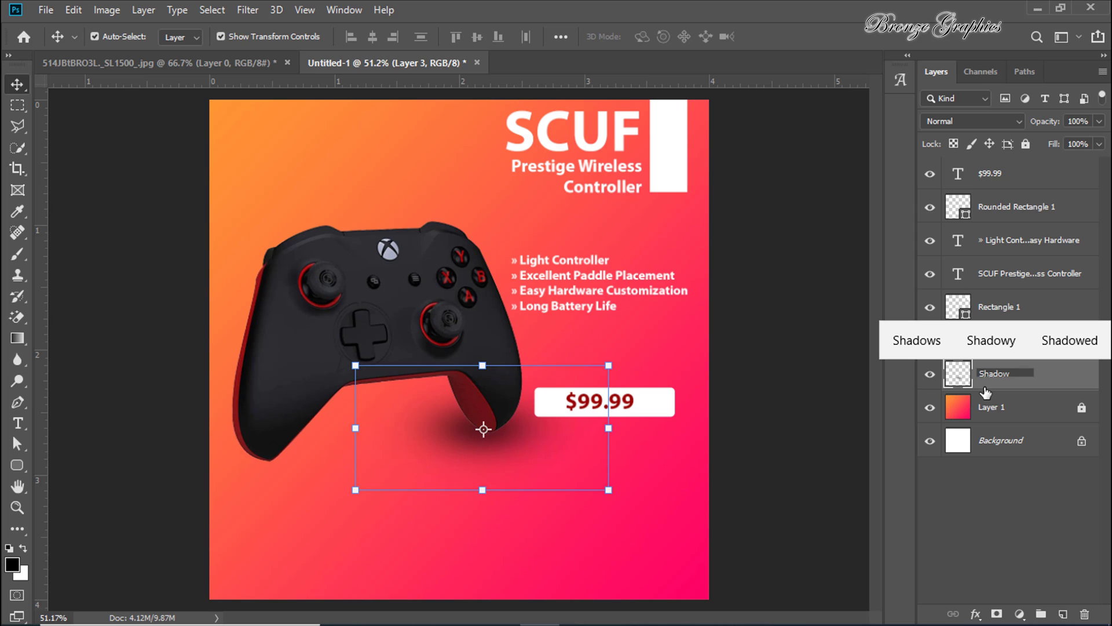
key(Return)
Duplicate the shadow and place the copy under the controller's left grip
key(ctrl)
drag(442, 465, 265, 471)
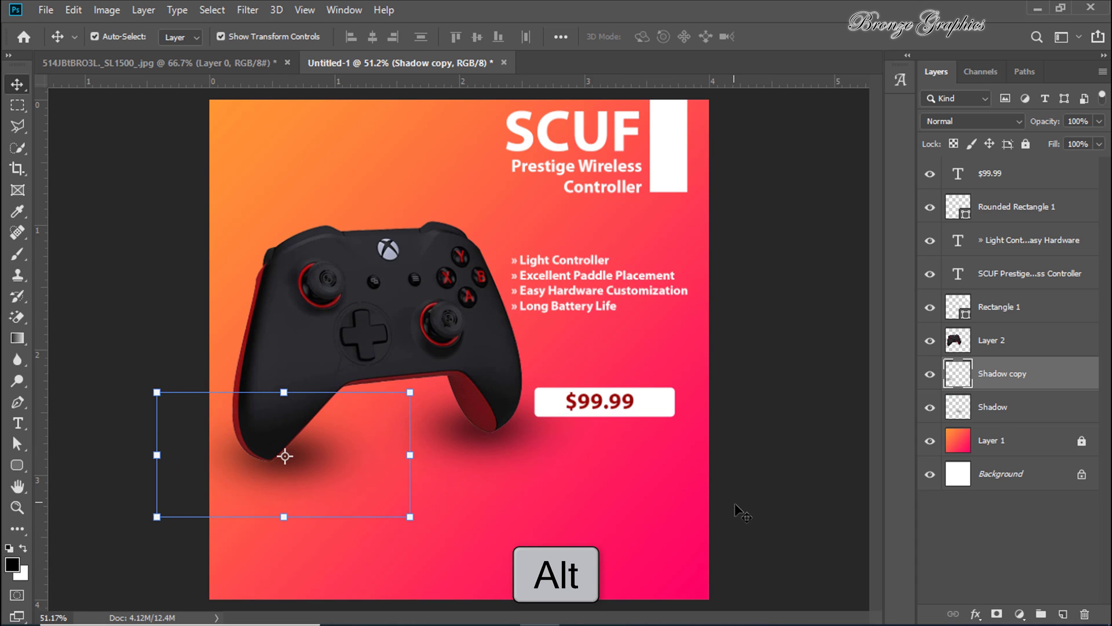
drag(310, 465, 304, 469)
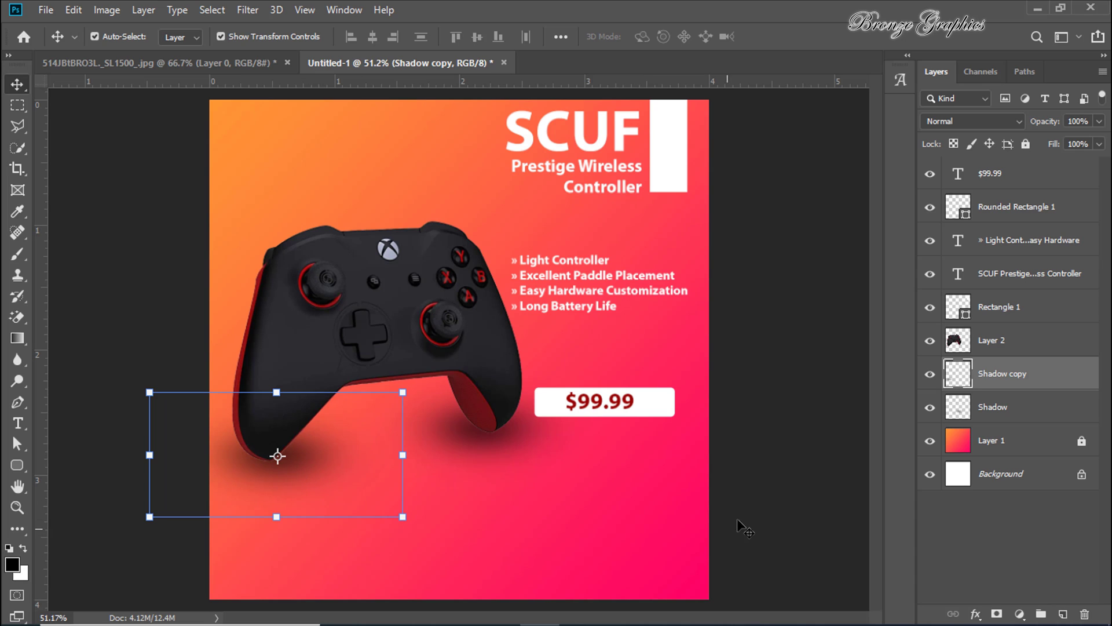
click(753, 497)
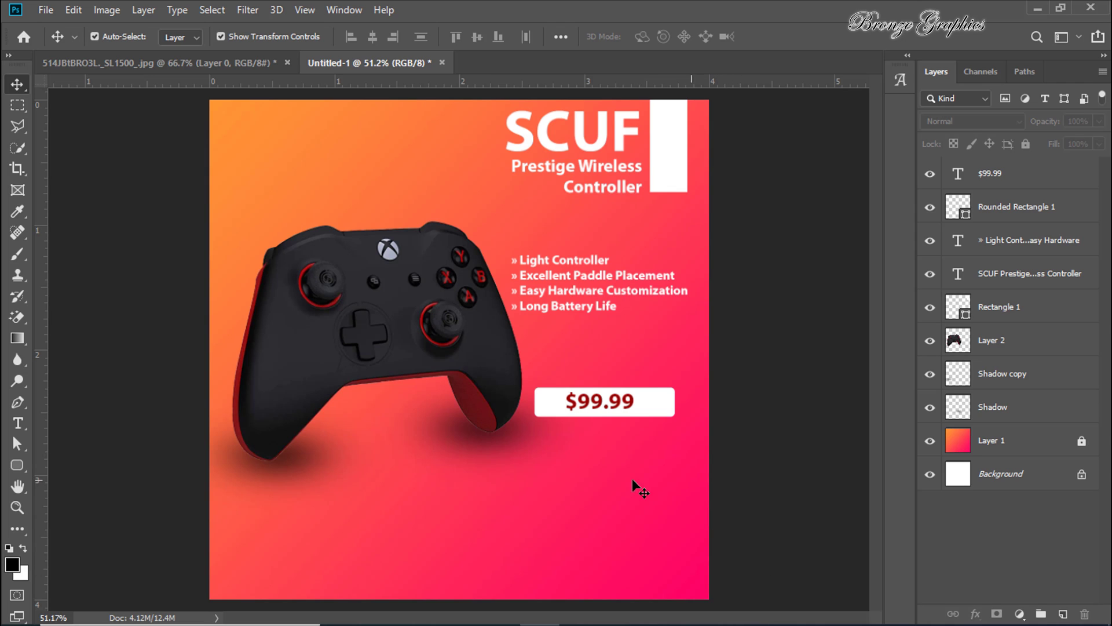
Paste the white Scuf Gaming description paragraph below the controller and centre-align its lines
key(x)
click(17, 423)
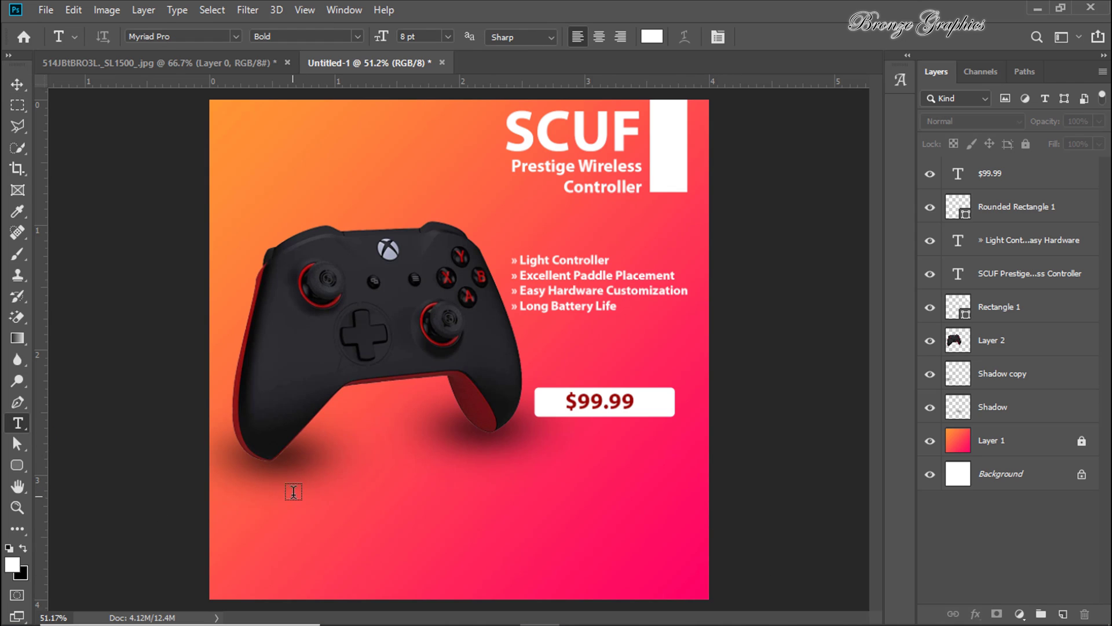
click(295, 486)
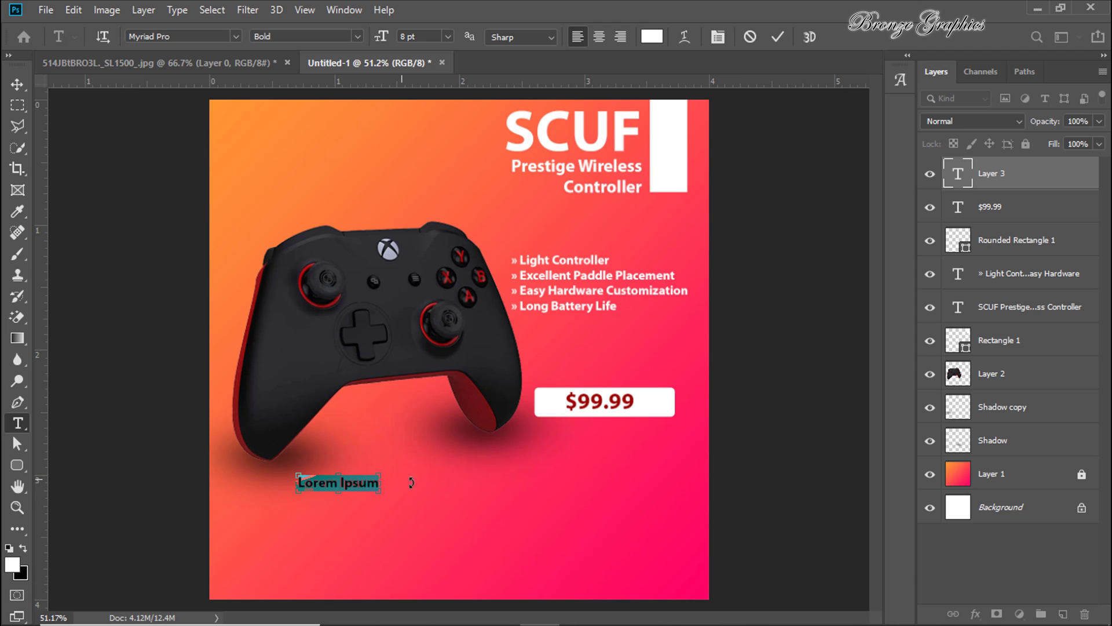
text(Scuf Gaming has been making high-end video game controllers for years with somewhat mixed results. Its gamepads for both PlayStation and Xbox systems offer a variety of customization options, premium components and programmable functions that transform their products into your personal controller, custom-tuned for your style of play.)
click(17, 84)
drag(435, 508, 380, 508)
double_click(380, 508)
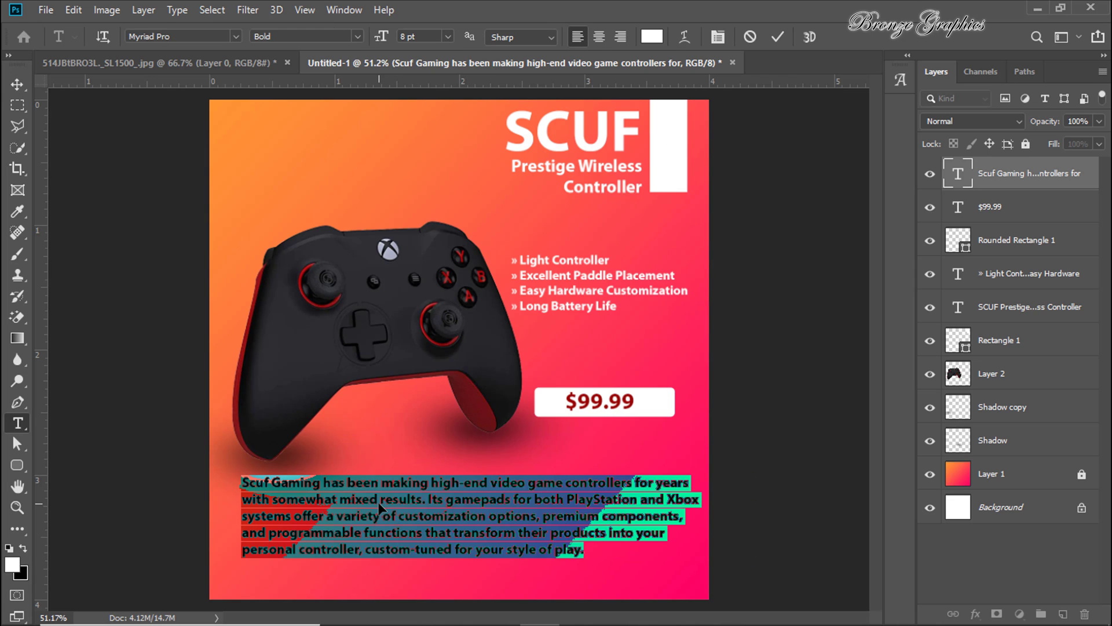
click(595, 36)
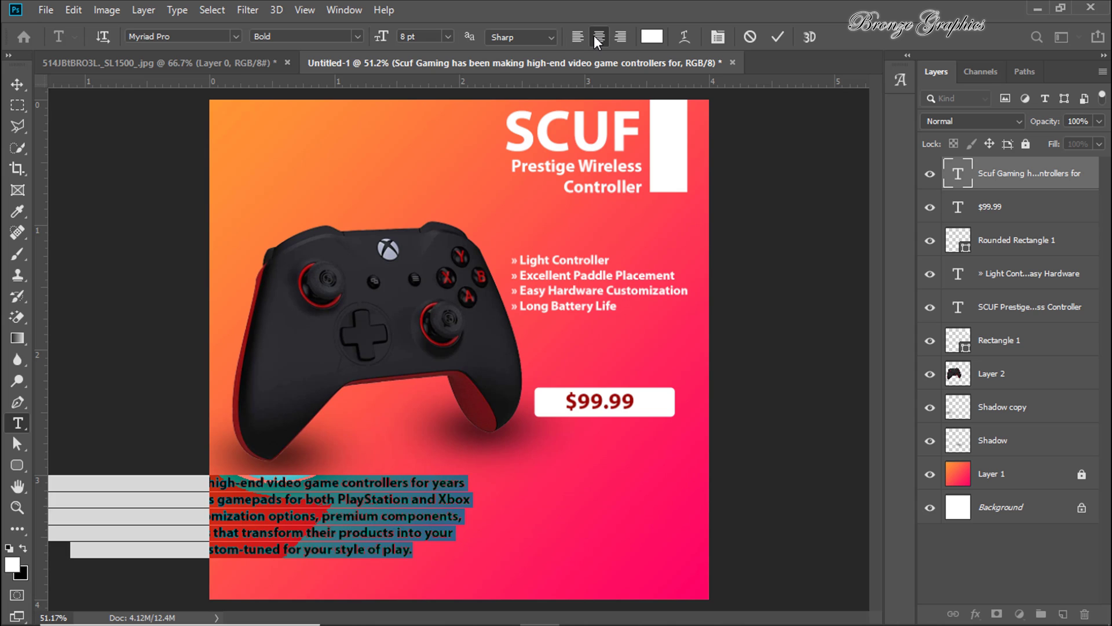
click(9, 91)
Scale the paragraph to 69.23% and centre it horizontally against the Background
drag(299, 530, 533, 524)
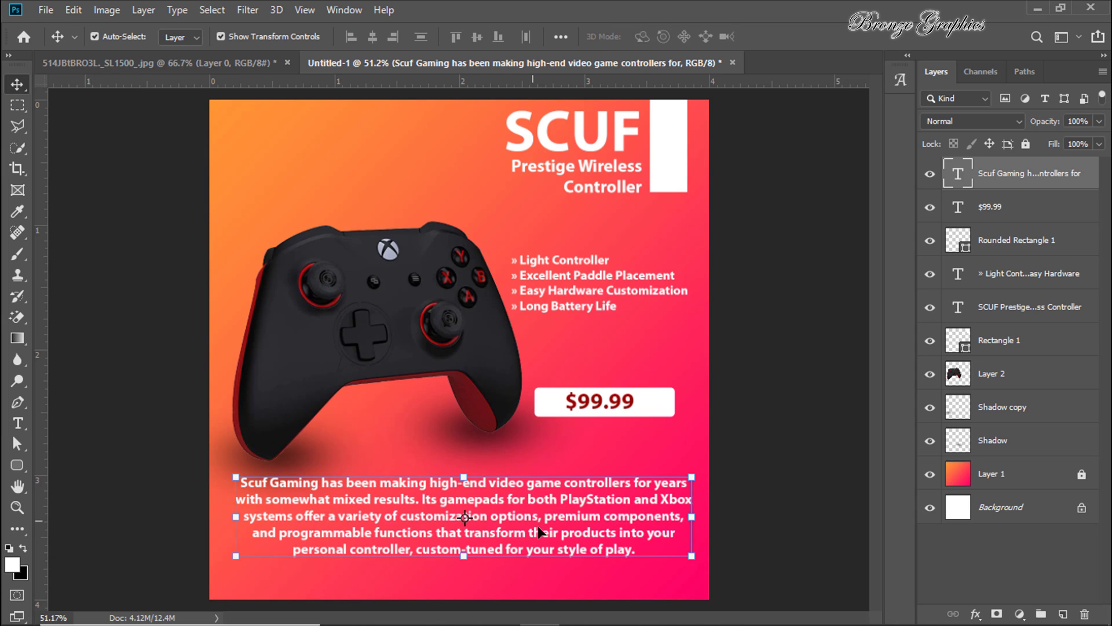
drag(696, 559, 551, 531)
drag(481, 519, 532, 523)
click(1008, 515)
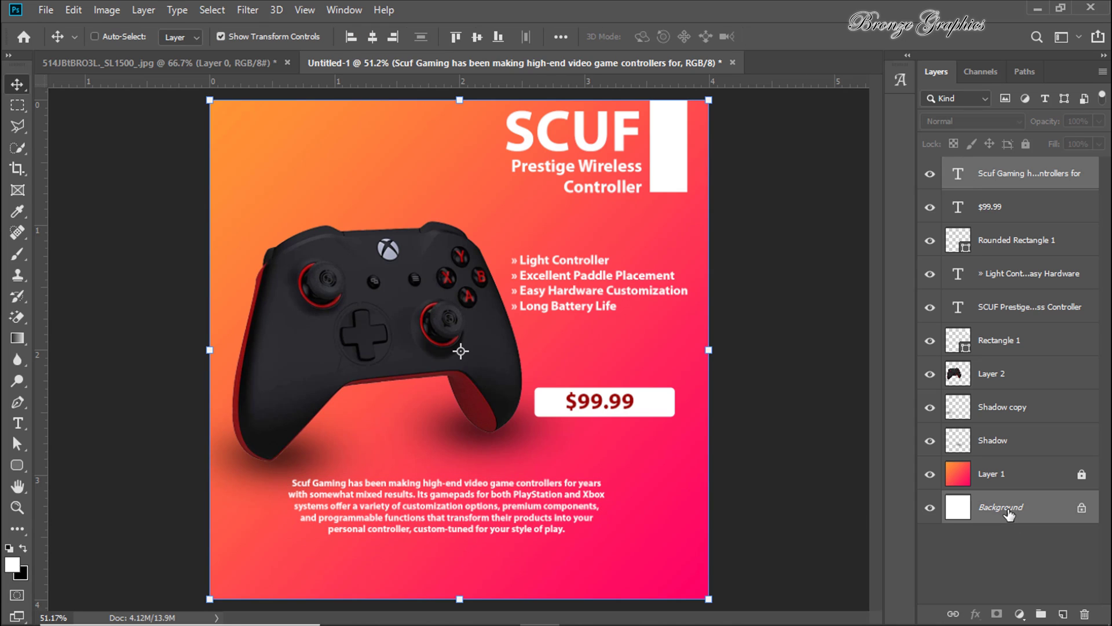
click(372, 37)
click(748, 412)
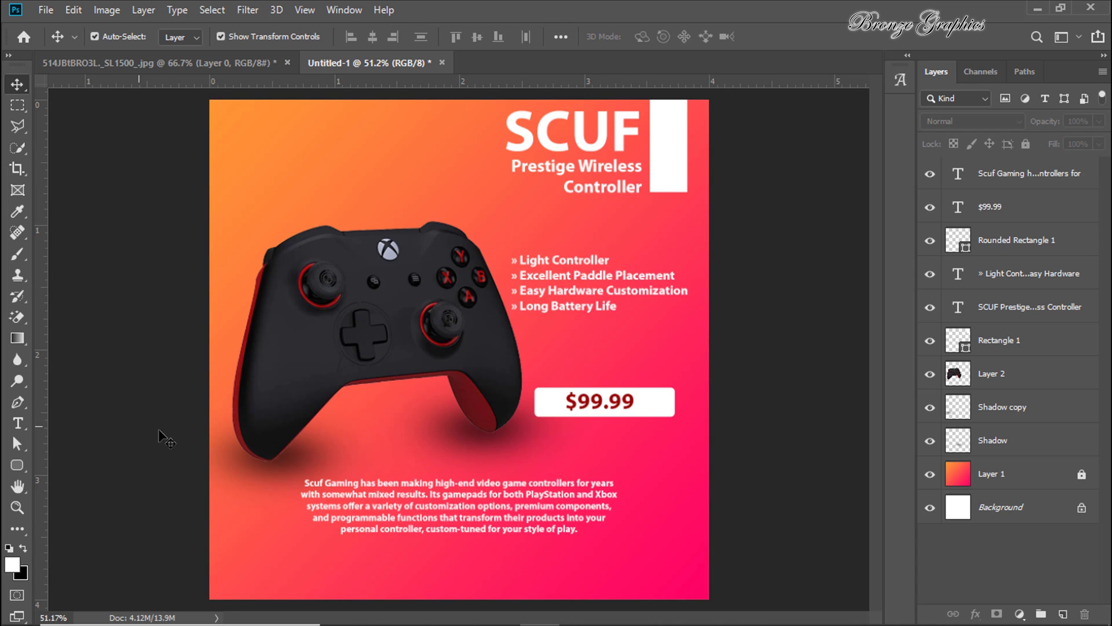
Type a white 'GAMER INFO' heading near the bottom and enlarge it to 217.31%
click(17, 425)
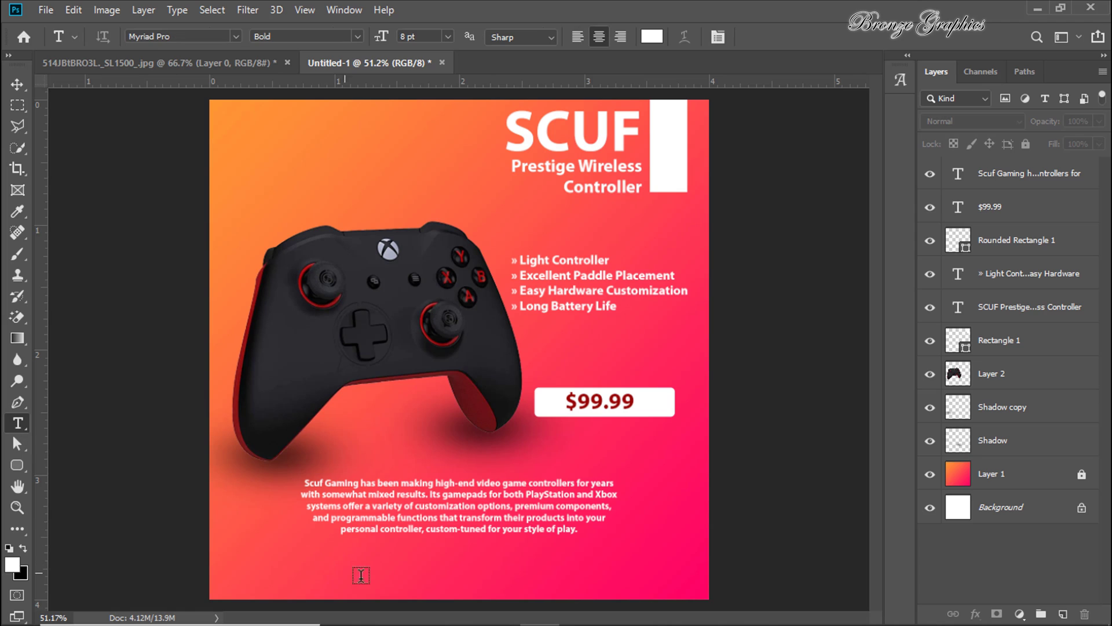
click(339, 568)
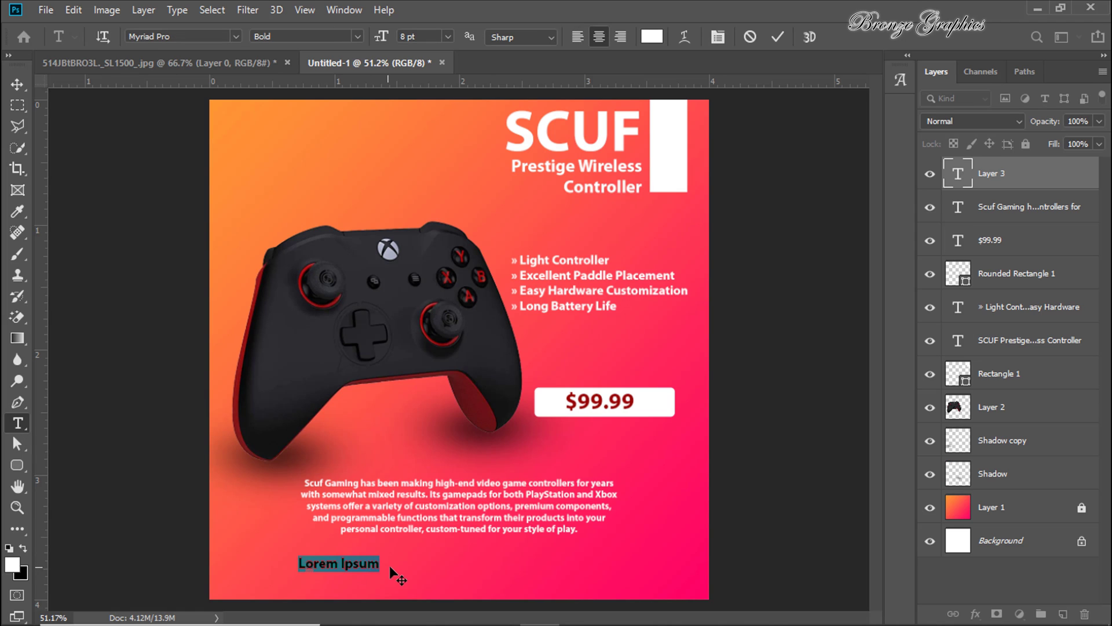
text(GAMER INFO)
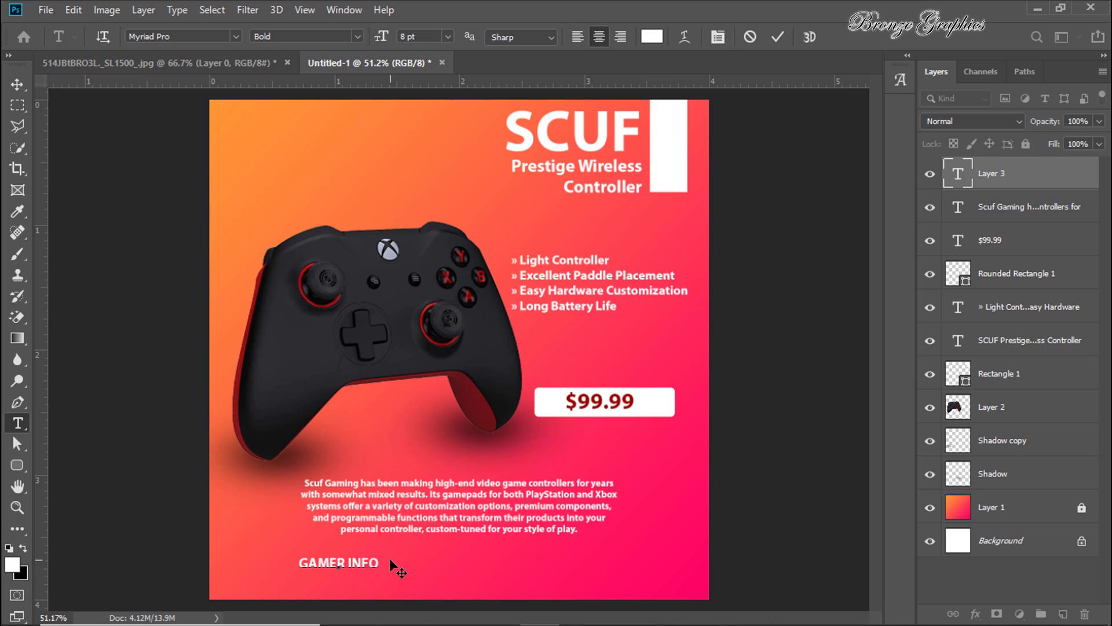
click(16, 86)
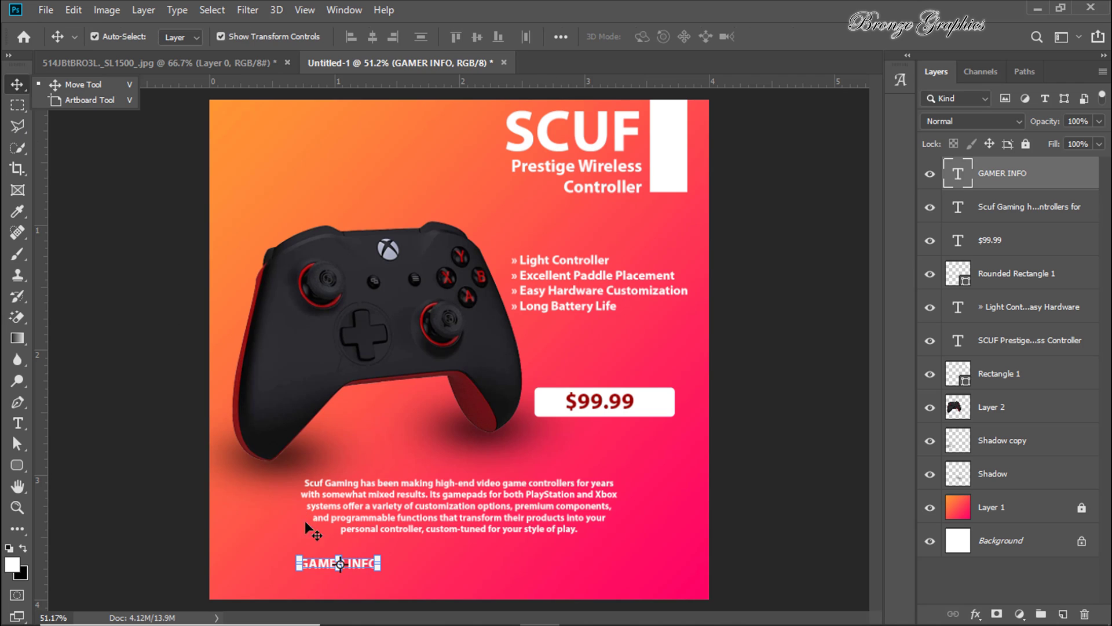
drag(377, 574, 464, 619)
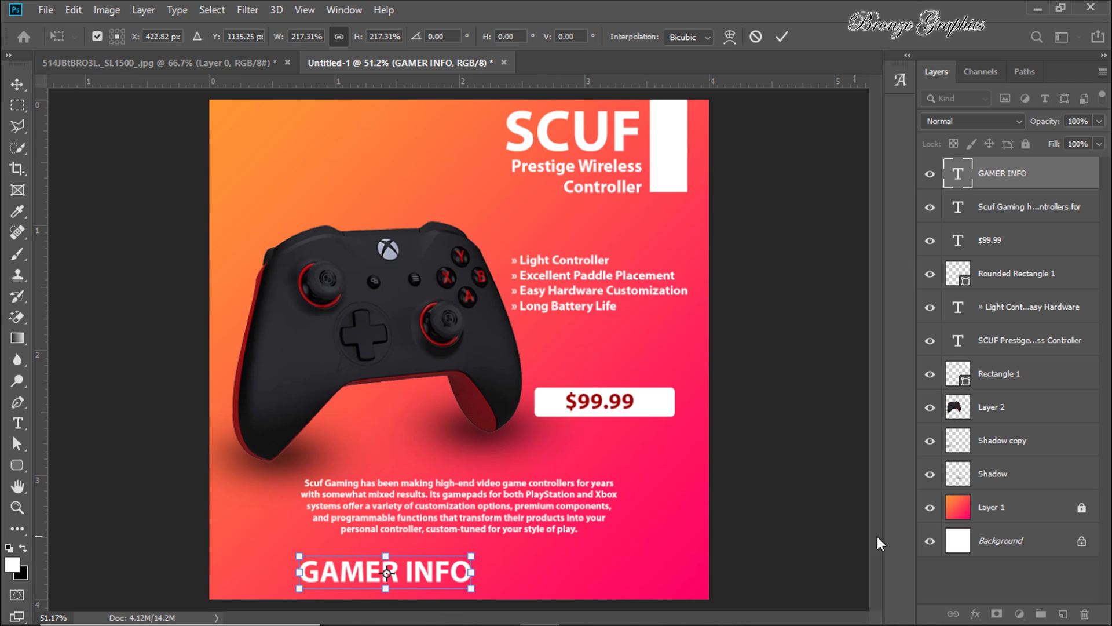
Centre the GAMER INFO heading horizontally on the poster against the Background
click(1022, 545)
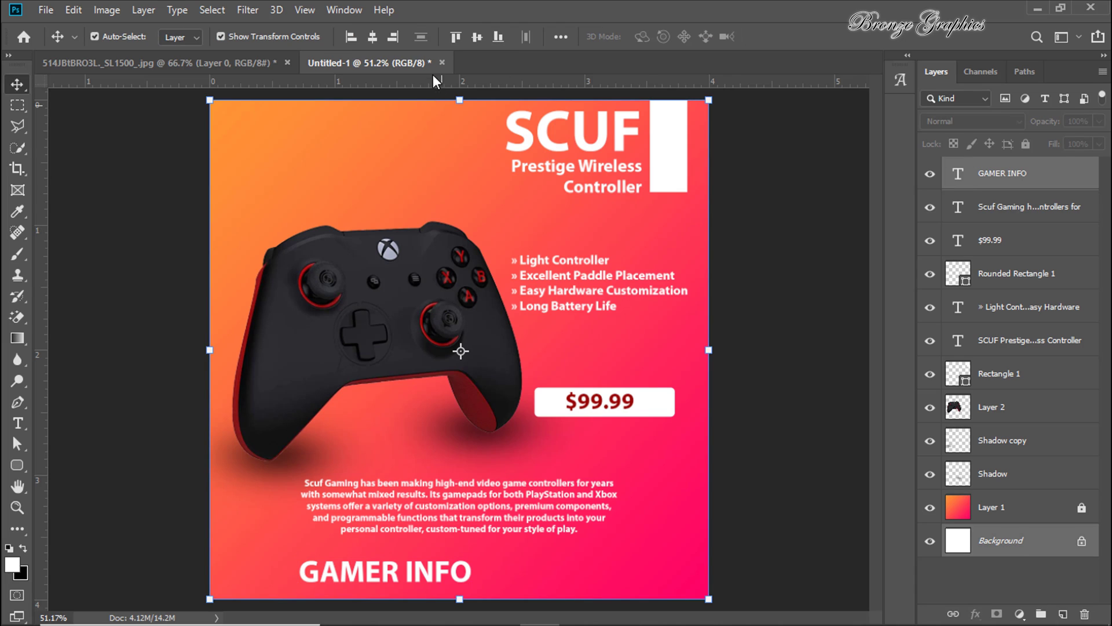
click(377, 40)
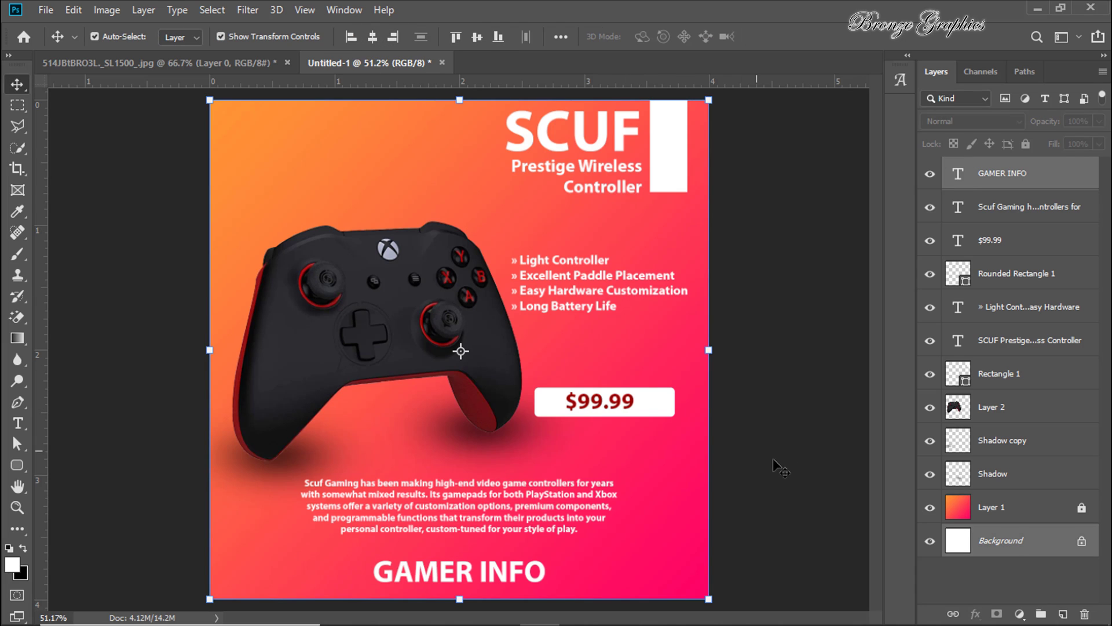
click(817, 484)
click(503, 574)
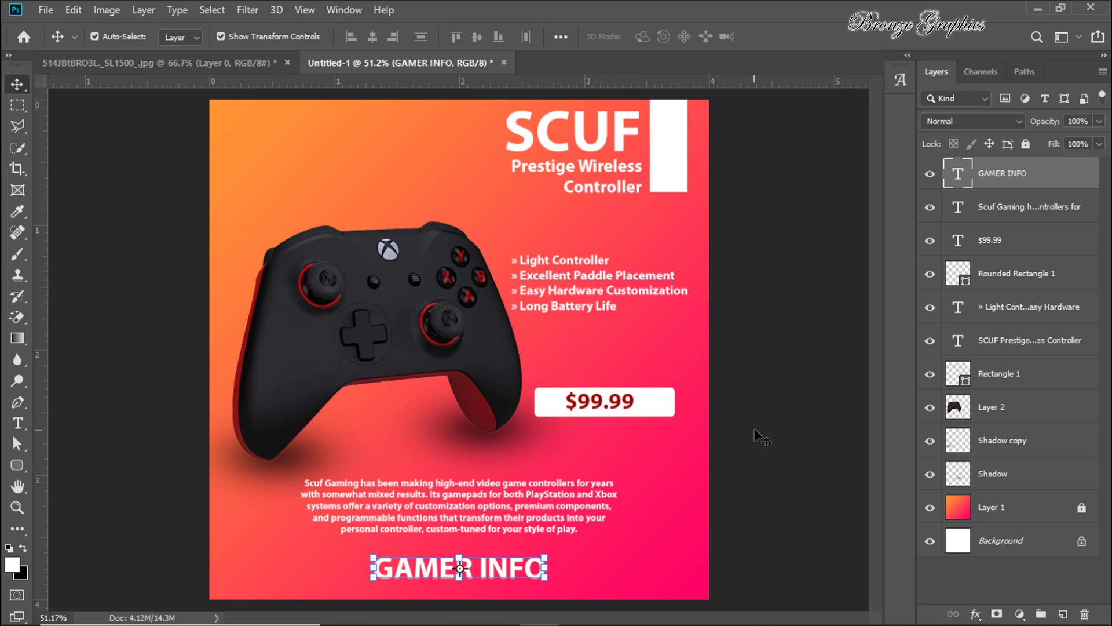
click(18, 423)
click(278, 179)
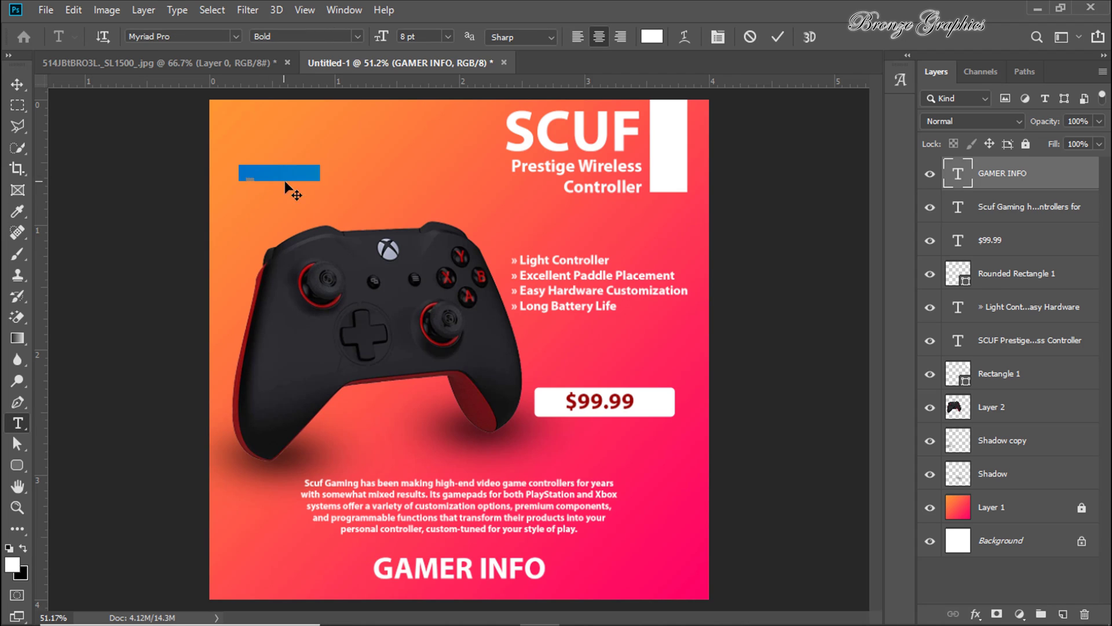
Type 'SCUF' and scale it huge to span the poster's top edge
text(SCUF)
key(ctrl+Return)
key(v)
key(ctrl+t)
drag(332, 197, 737, 360)
drag(585, 300, 498, 159)
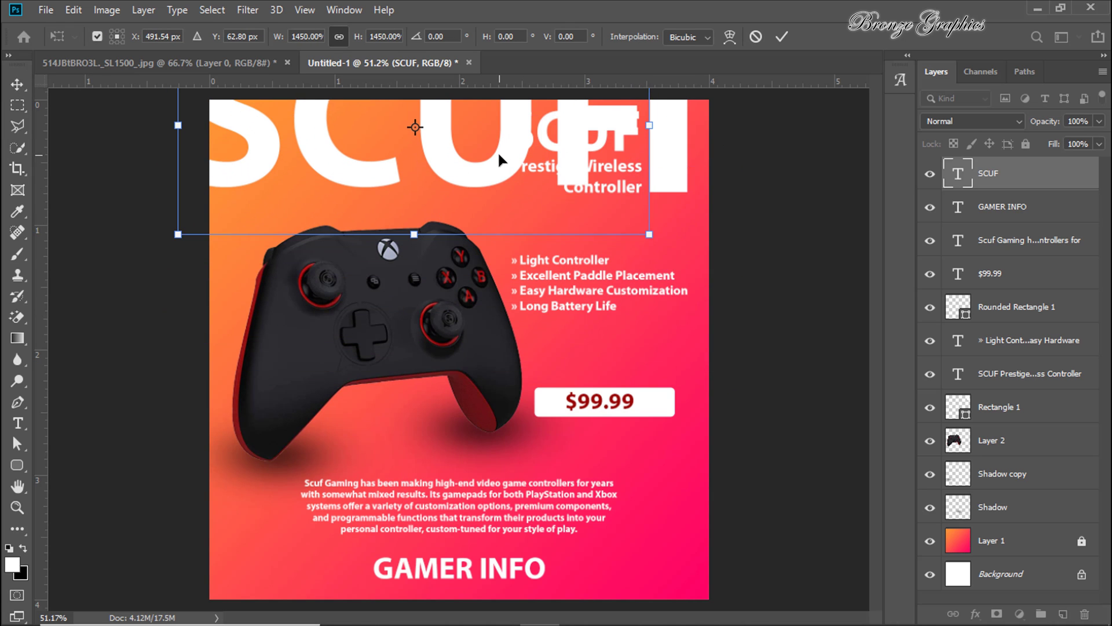
key(ctrl+minus)
drag(649, 241, 718, 284)
drag(617, 210, 652, 240)
drag(733, 292, 712, 286)
drag(631, 214, 613, 172)
drag(702, 246, 723, 257)
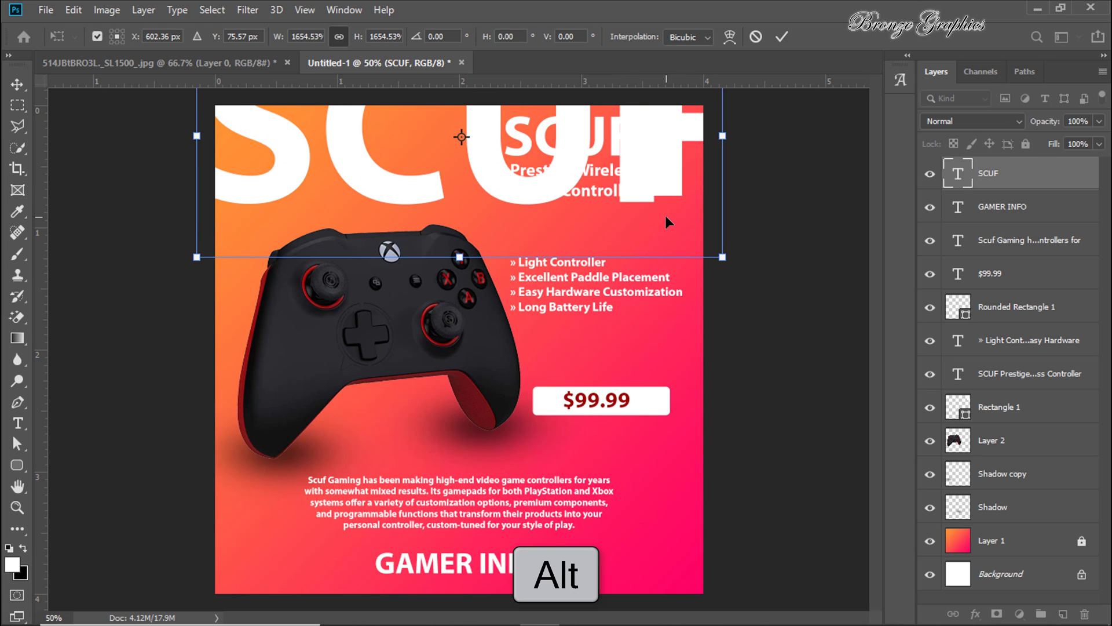
scroll(666, 214, down, 1)
key(Return)
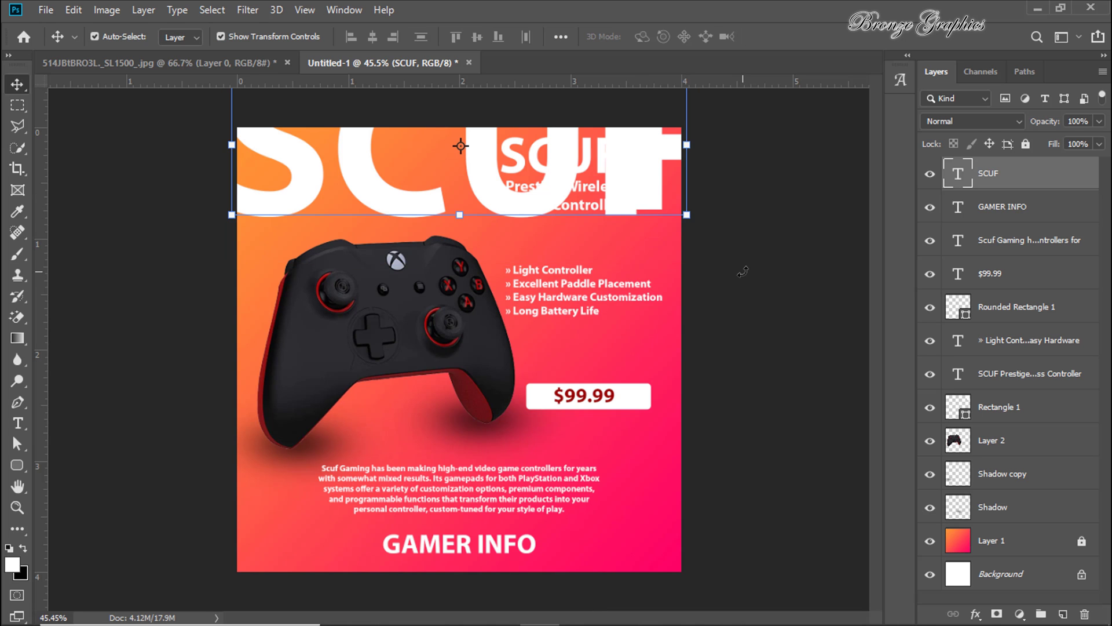
Duplicate SCUF into further rows down to the poster's bottom
scroll(609, 237, up, 1)
drag(637, 178, 640, 469)
key(ctrl+minus)
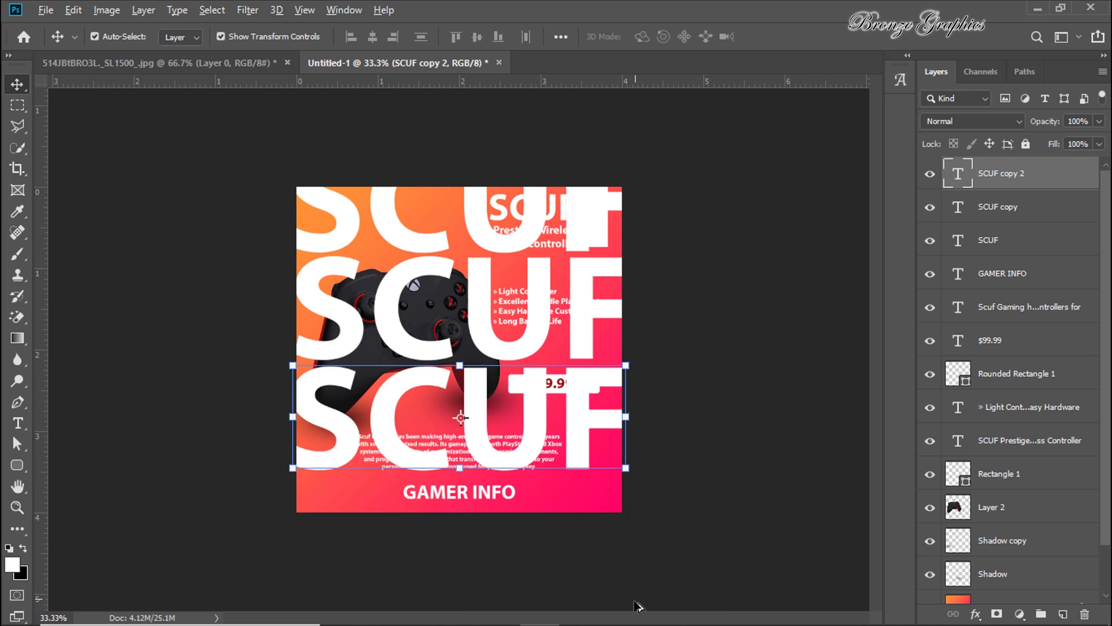
drag(578, 450, 568, 554)
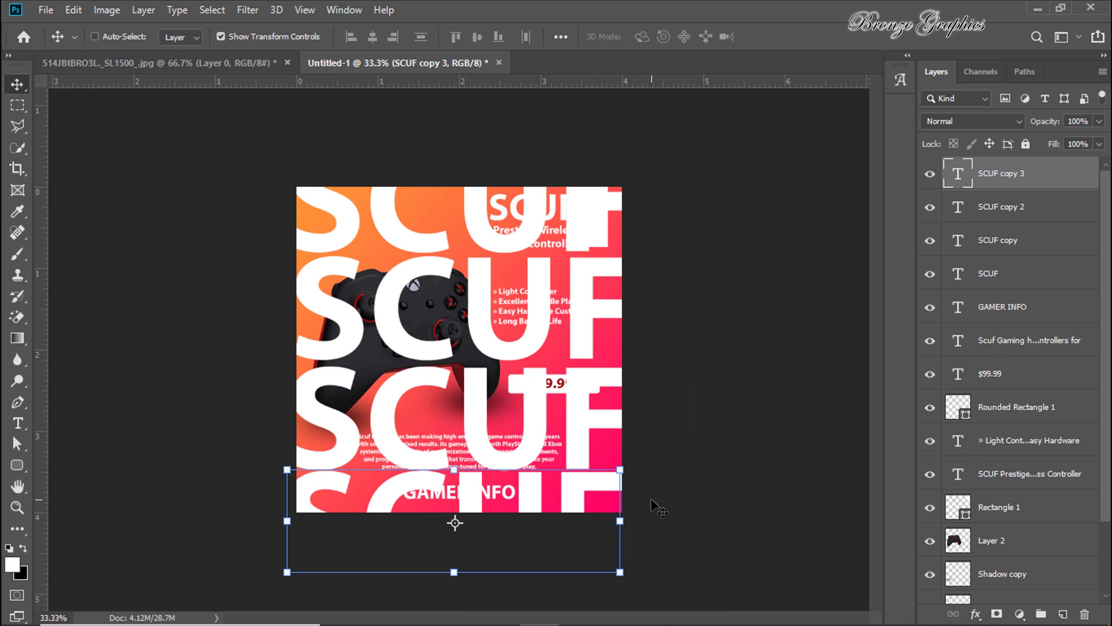
key(ctrl+plus)
key(Down)
key(Down)
key(Down)
key(Down)
key(Down)
key(Down)
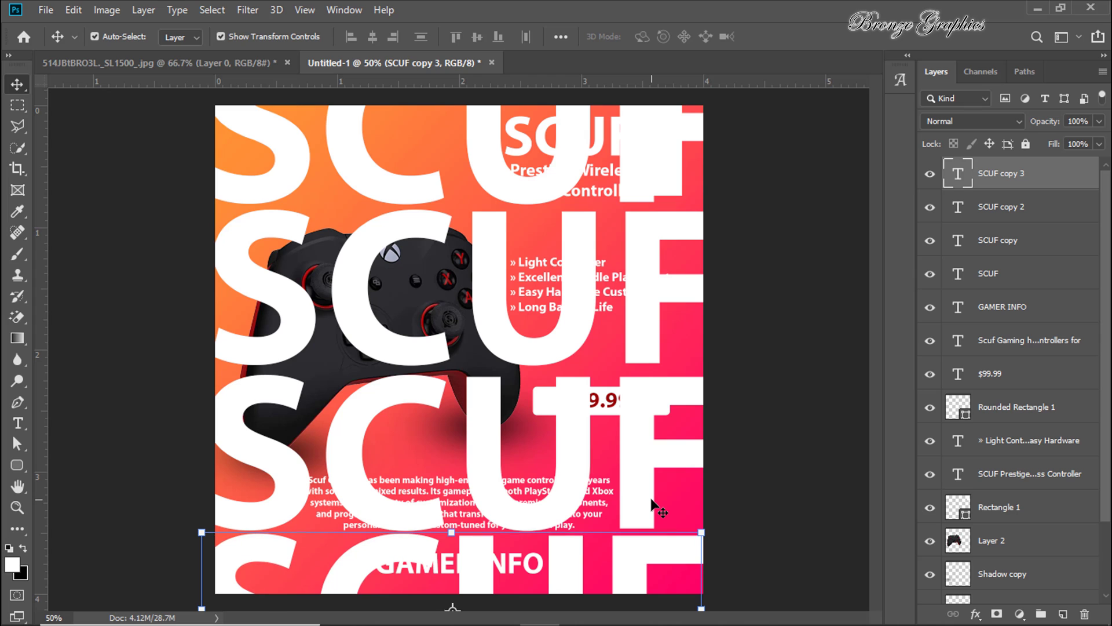
Group the four SCUF layers into a group named 'SCUF'
shift+click(638, 485)
shift+click(635, 324)
shift+click(649, 203)
key(ctrl)
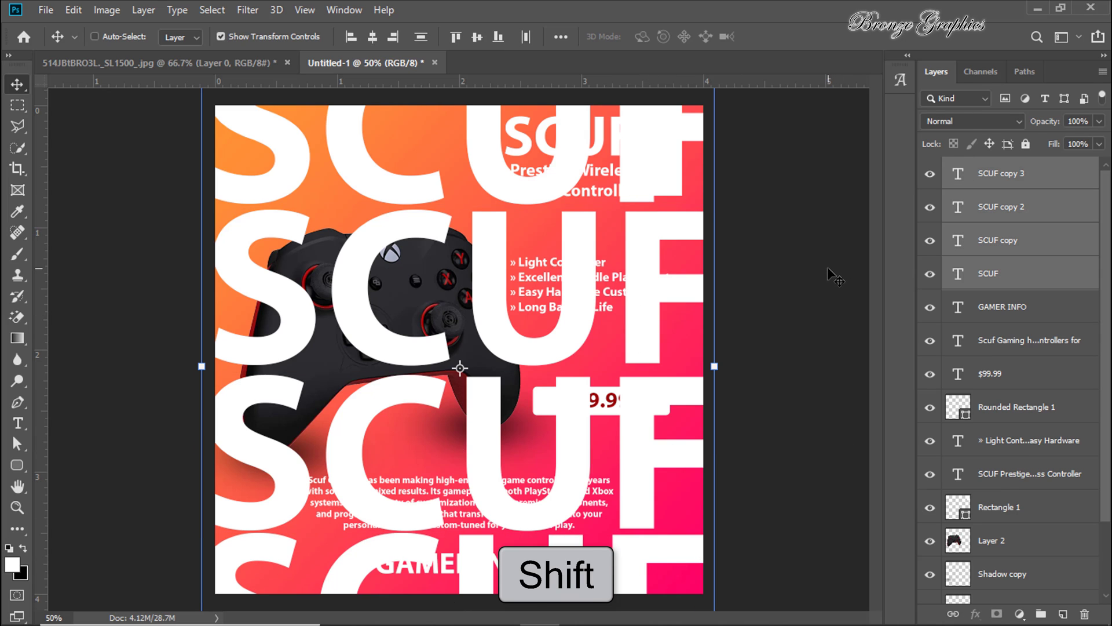
key(ctrl+g)
double_click(985, 168)
text(SCUF)
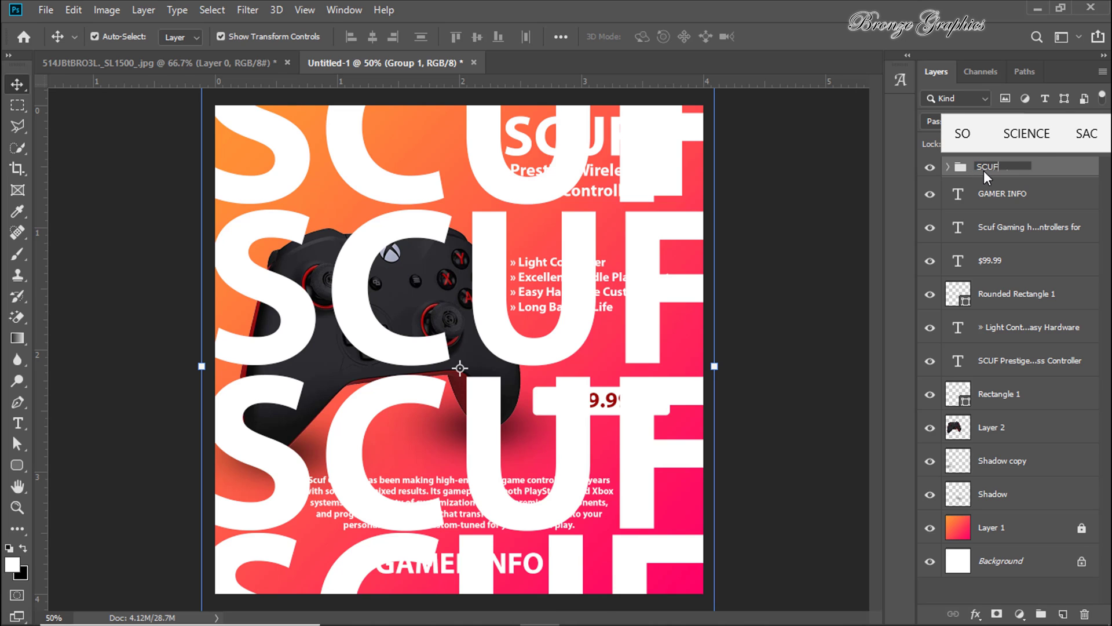
key(Return)
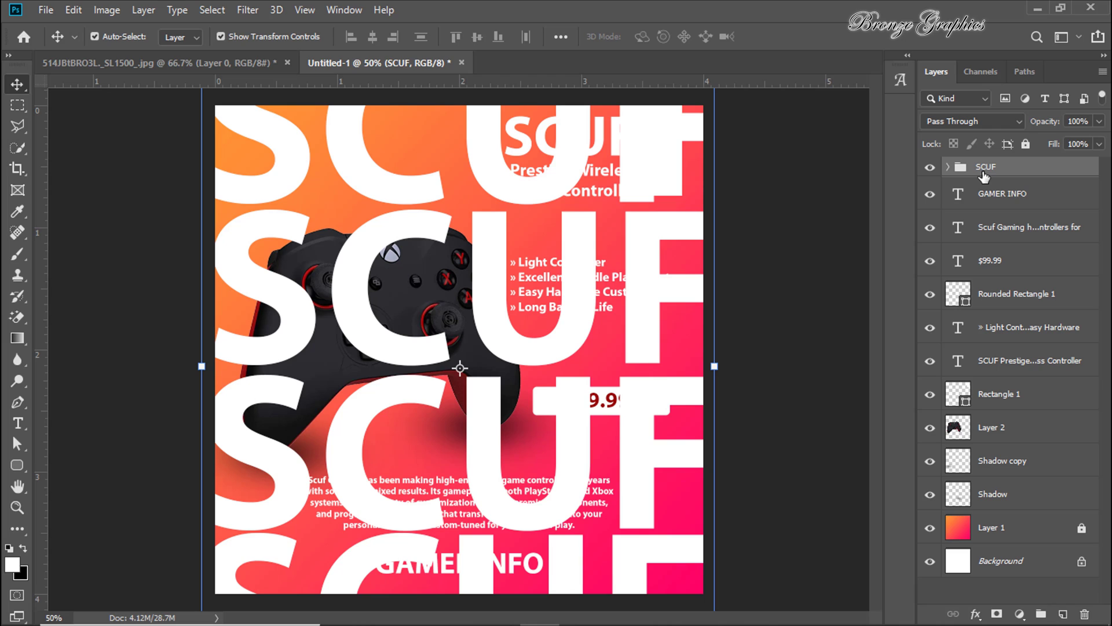
Move the SCUF group just above the gradient layer and set its opacity to 10%
drag(1009, 178, 990, 504)
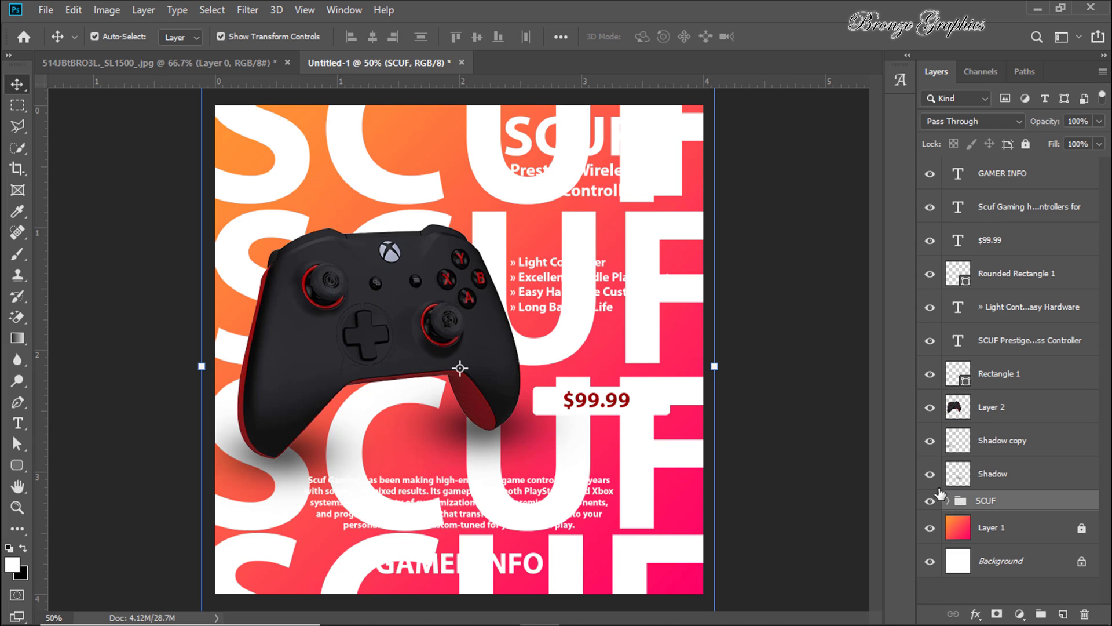
click(1081, 122)
text(10)
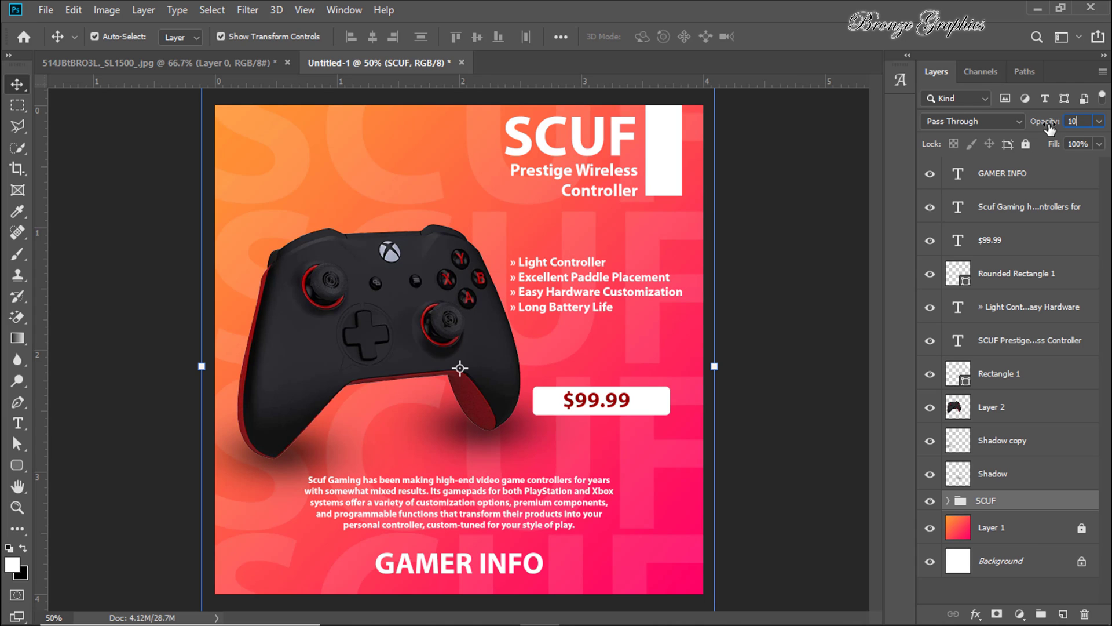
click(735, 390)
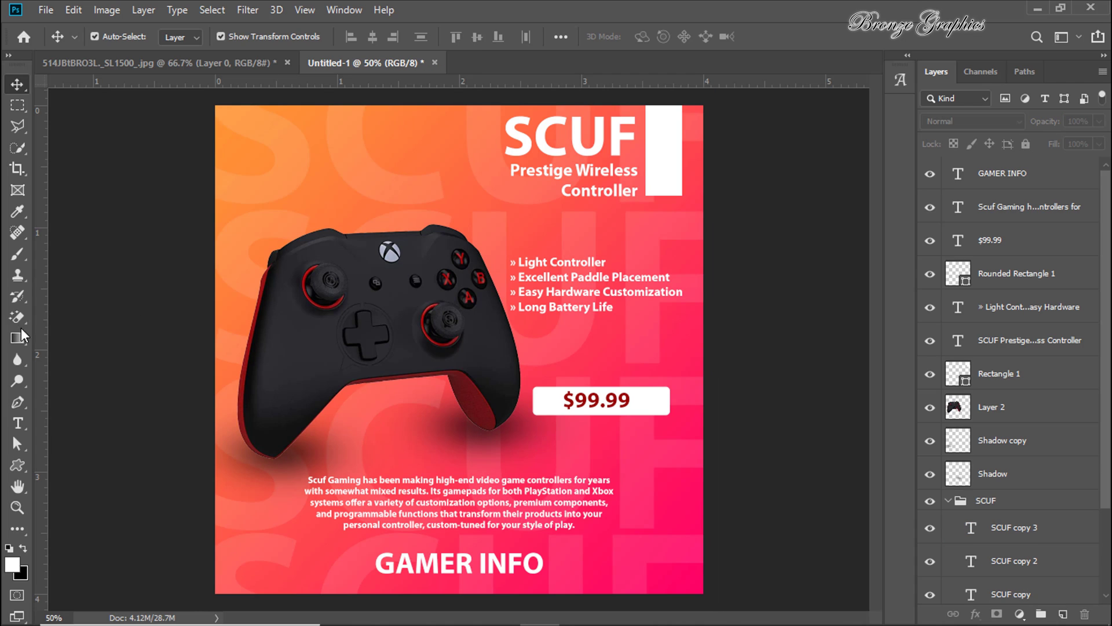
Draw three diagonal hatch custom shapes at the top-left, bottom-right and lower-left edges
click(16, 468)
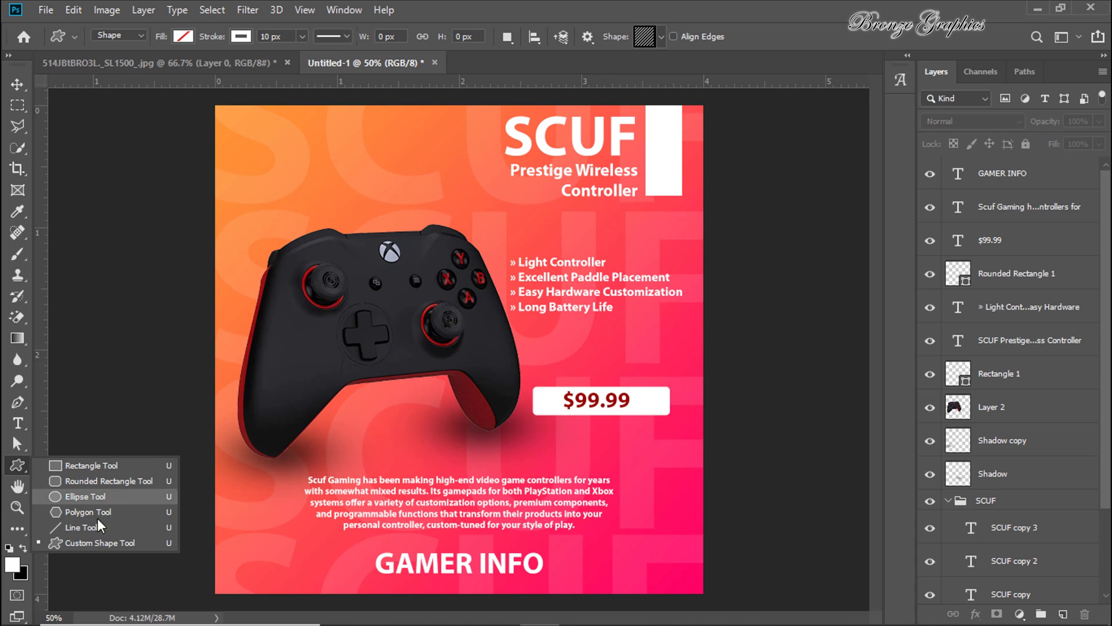
click(89, 541)
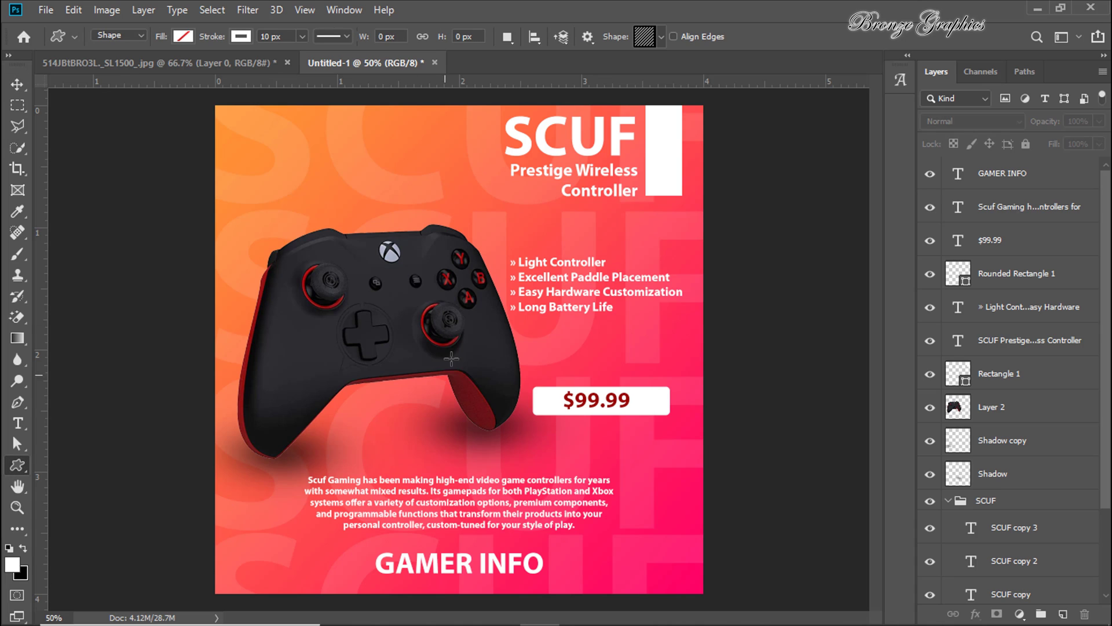
click(662, 36)
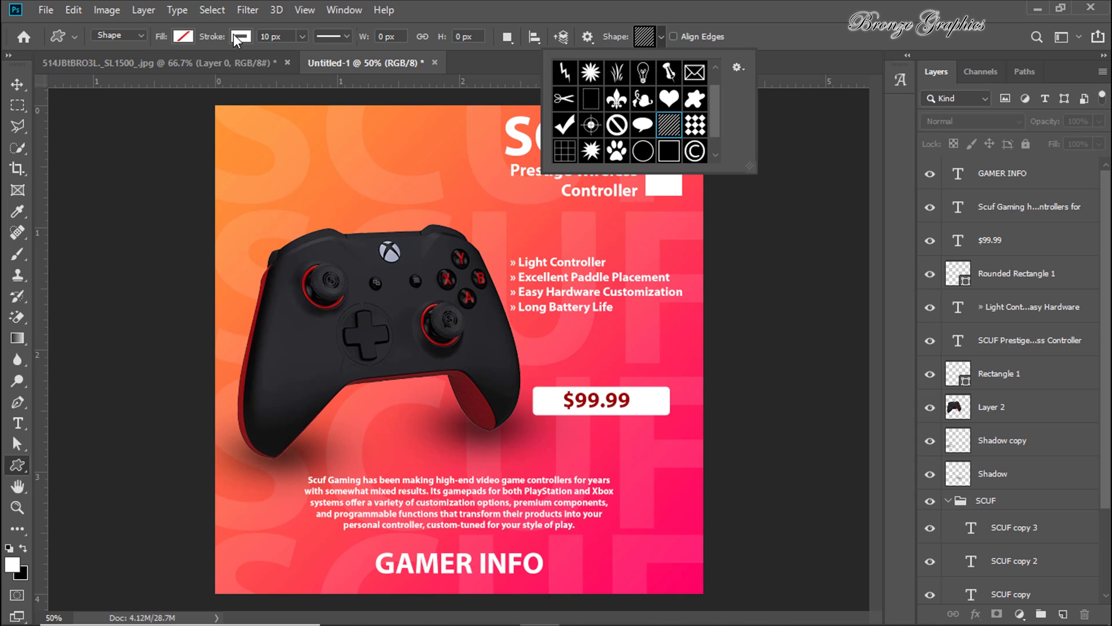
drag(228, 103, 303, 140)
mouse_move(635, 531)
mouse_down()
mouse_move(666, 600)
mouse_move(701, 585)
mouse_move(783, 604)
mouse_up()
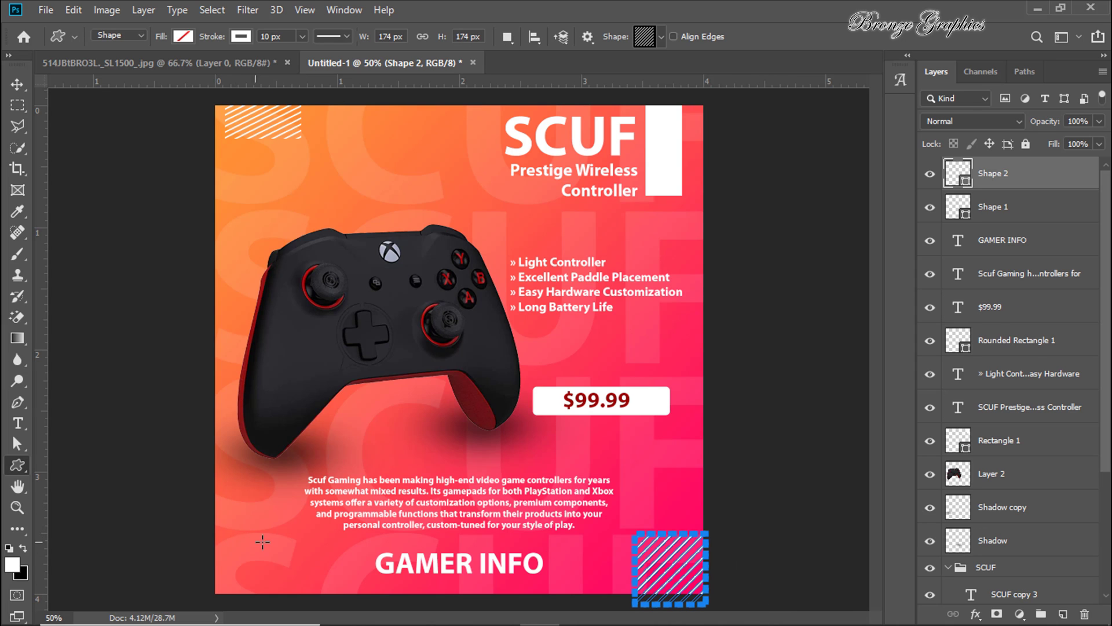
drag(204, 501, 270, 544)
click(18, 84)
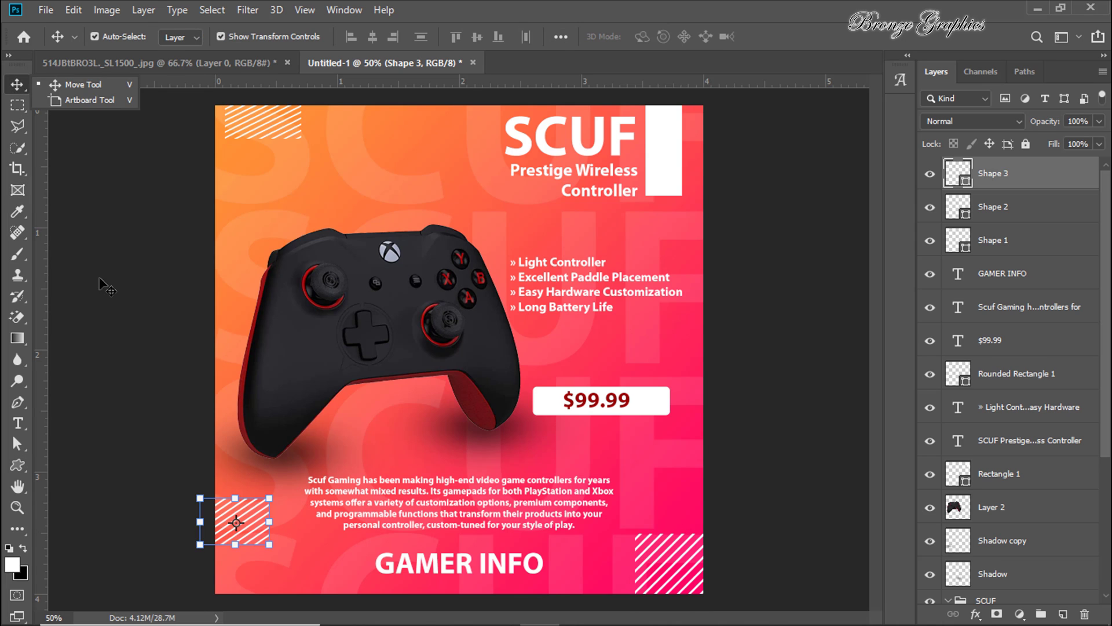
click(116, 313)
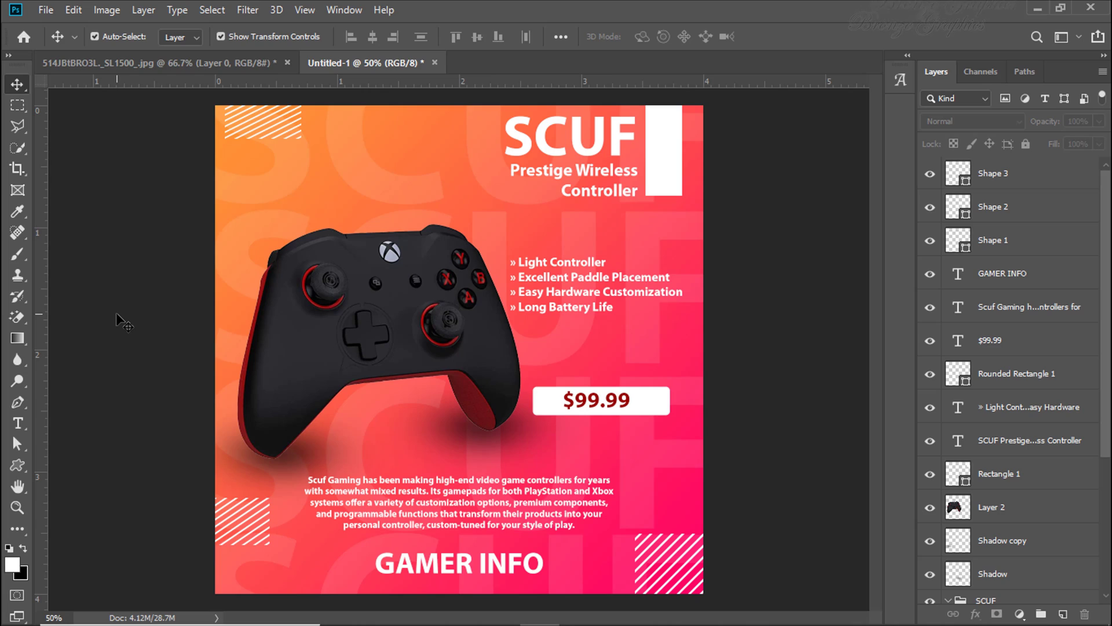